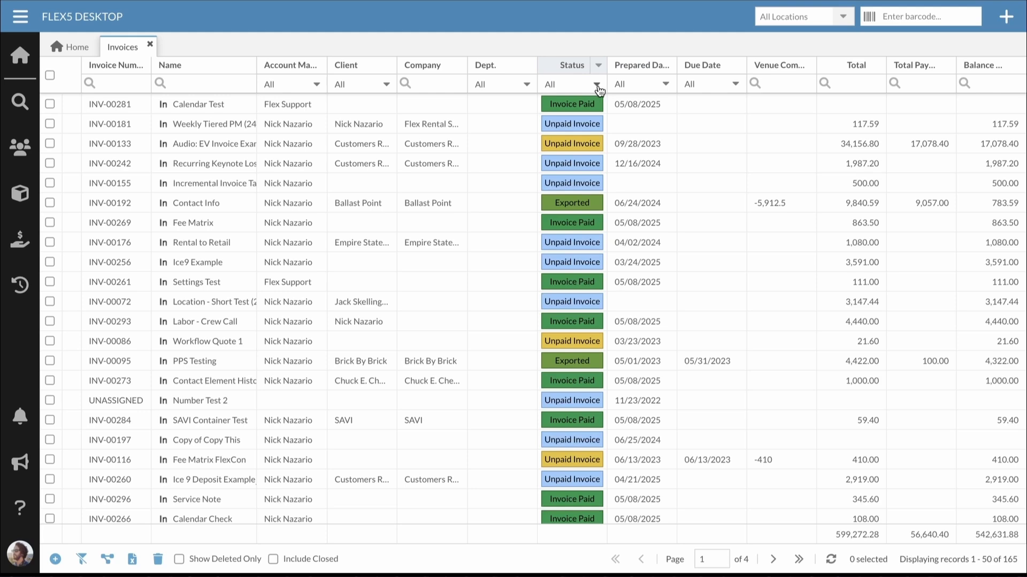
Step: Filter the Invoices list by Status so that only Invoice Paid records are shown
left_click(597, 86)
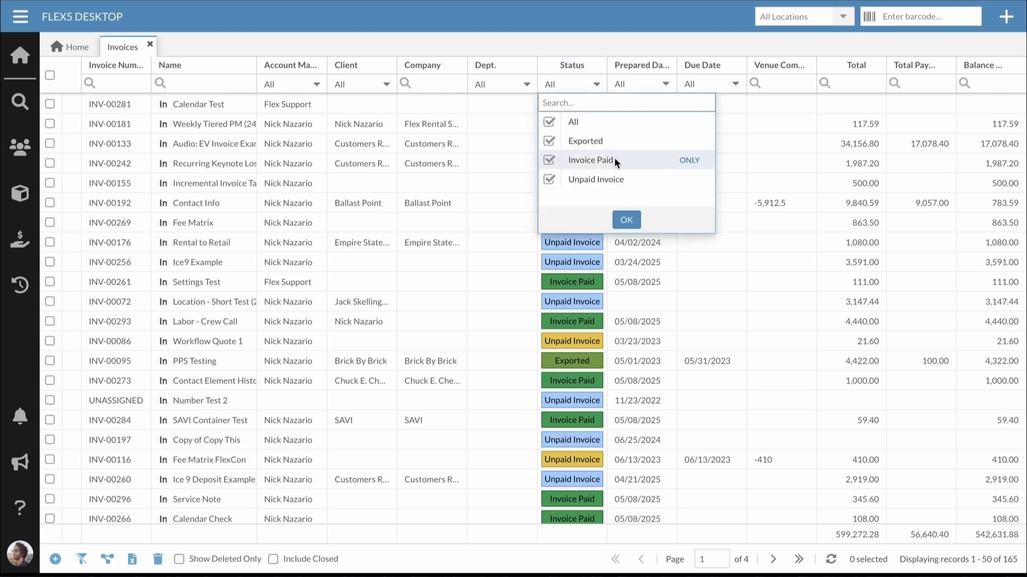
left_click(690, 160)
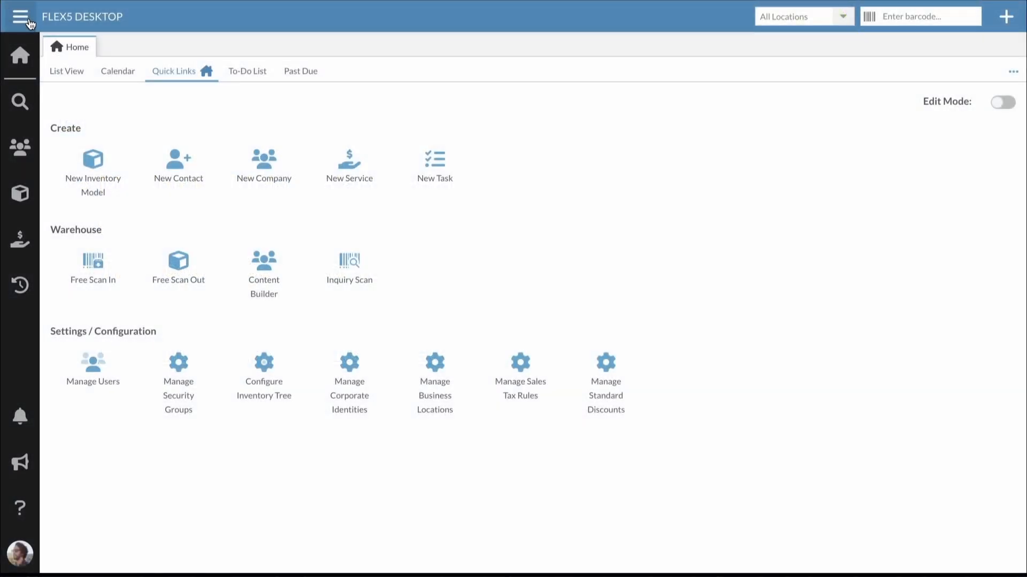
Step: Open the Quotes list from the Projects area
left_click(22, 17)
left_click(95, 189)
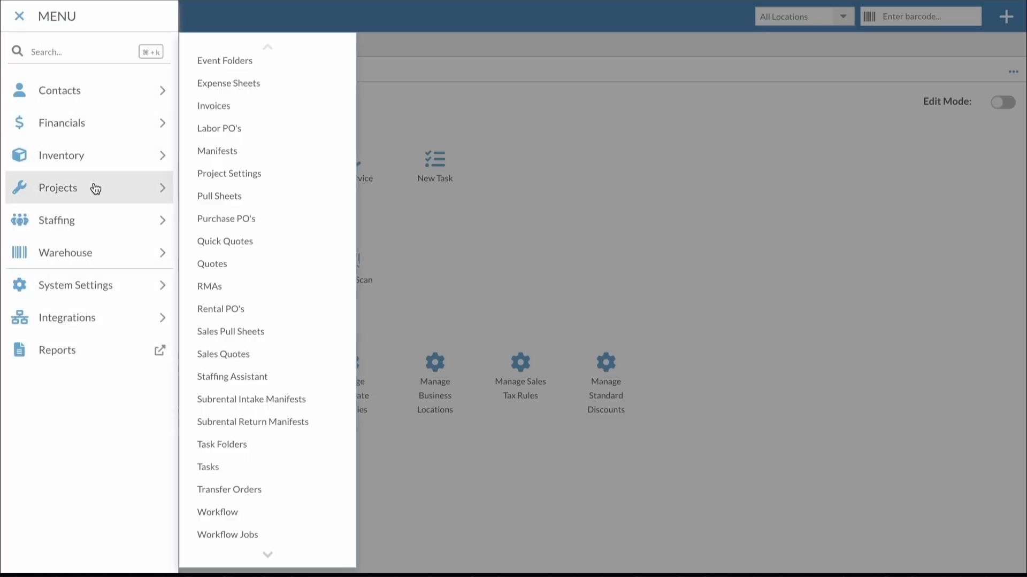
left_click(231, 266)
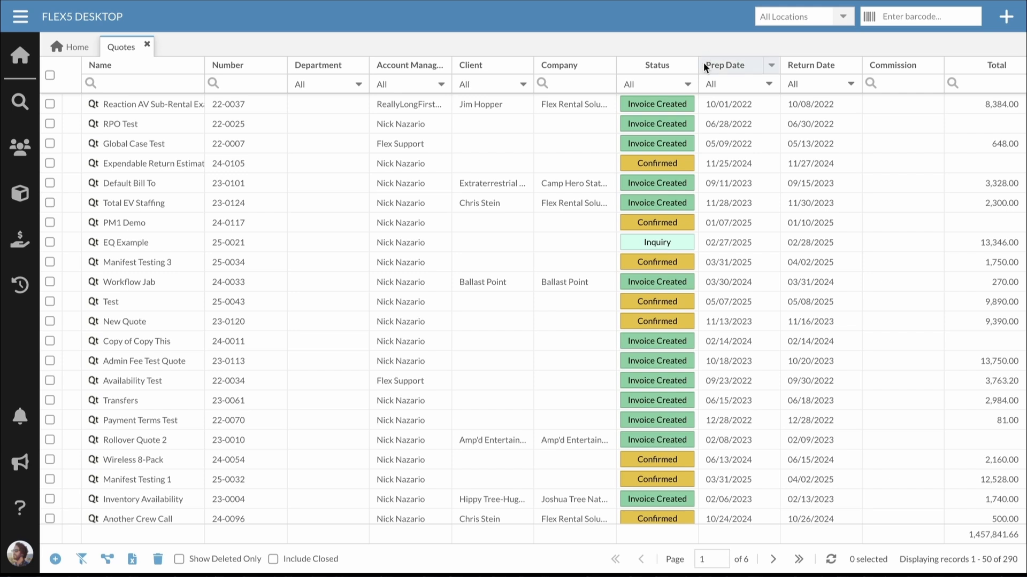
Step: Filter the quotes to the Inquiry status only and sort them by Prep Date in ascending order
left_click(688, 84)
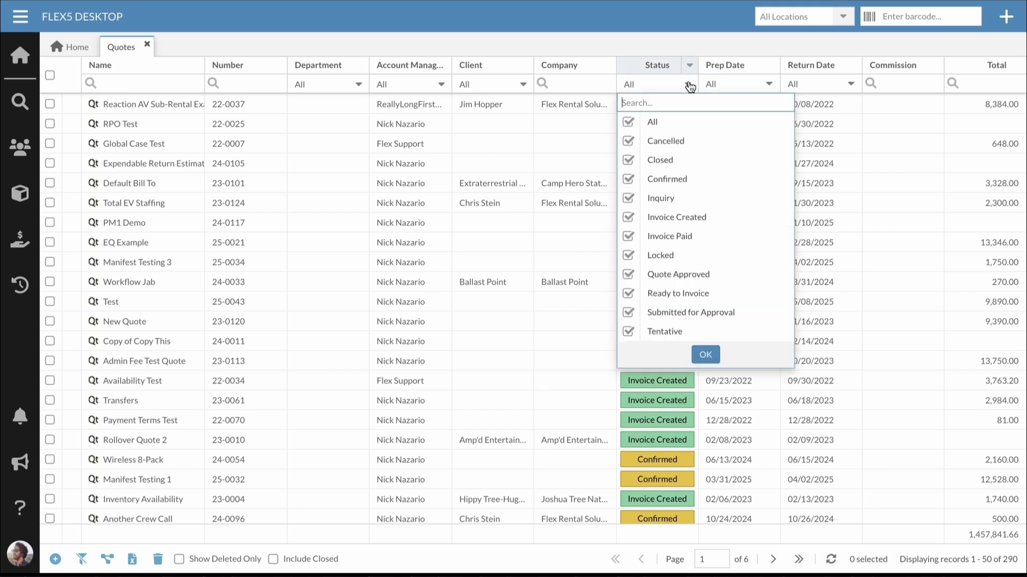
left_click(768, 199)
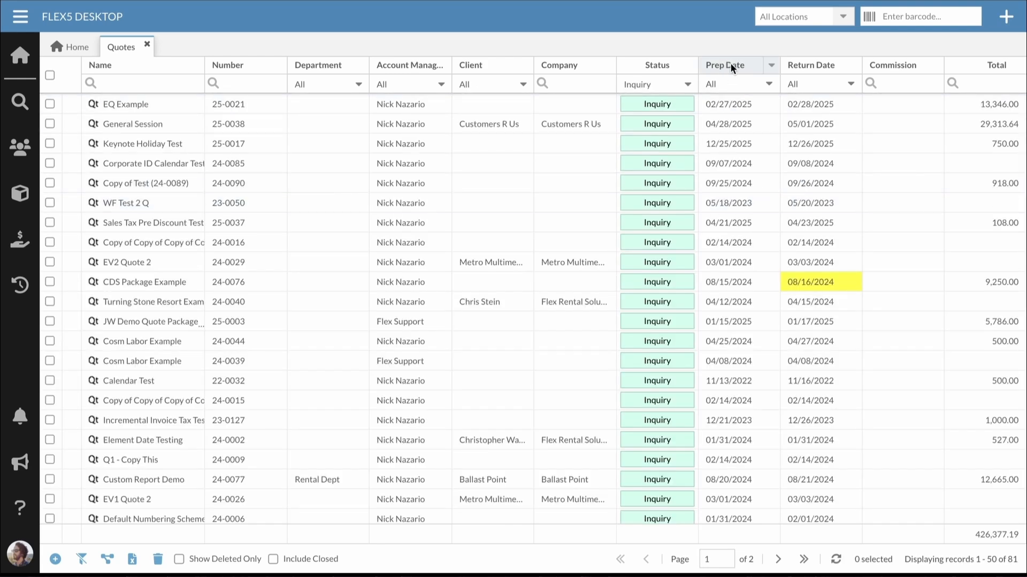
left_click(732, 63)
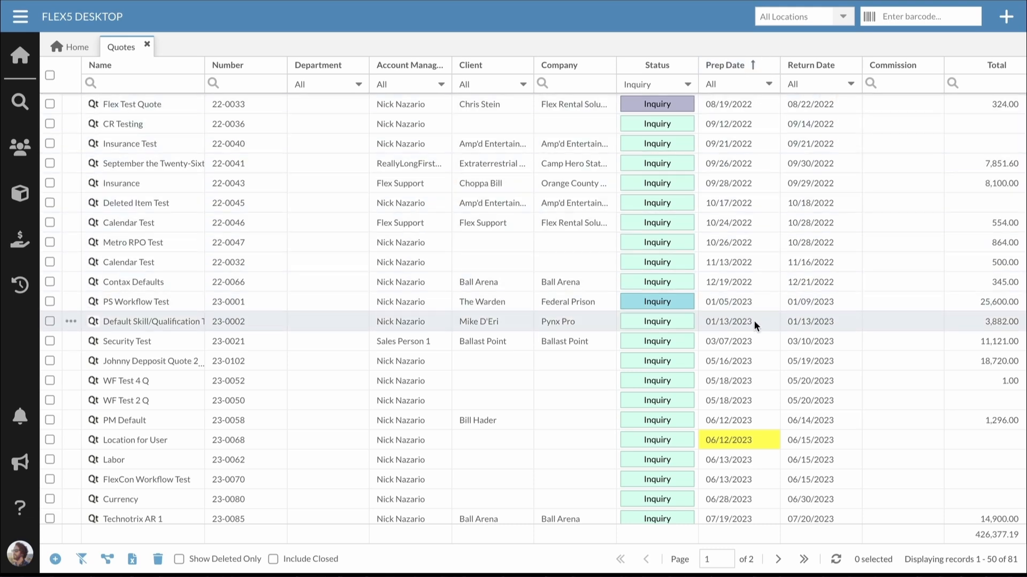
Step: Look through the date-sorted Inquiry quotes and check how many records the page displays out of the total
scroll(757, 465, "down", 10)
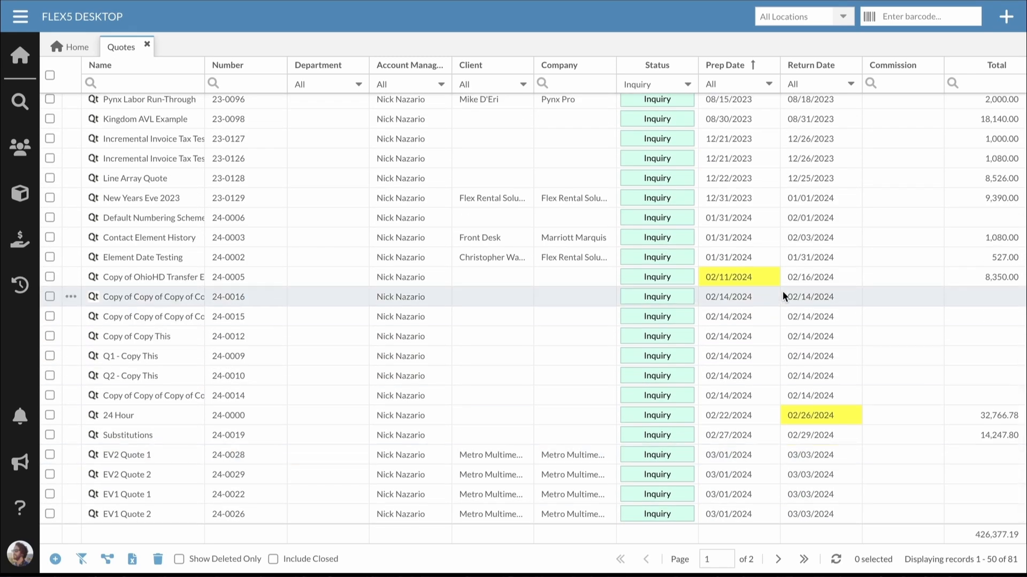
scroll(782, 293, "up", 10)
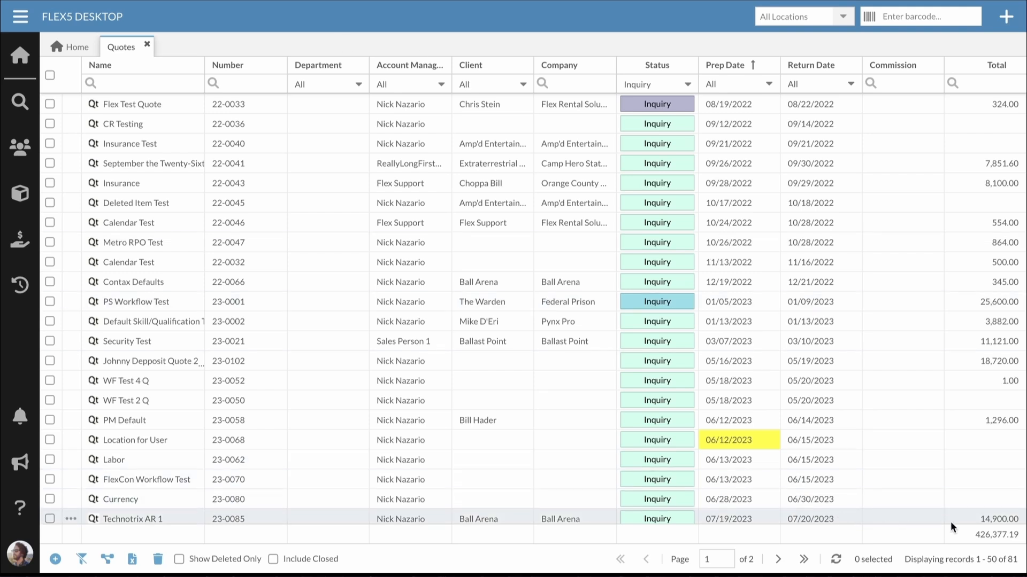
double_click(990, 561)
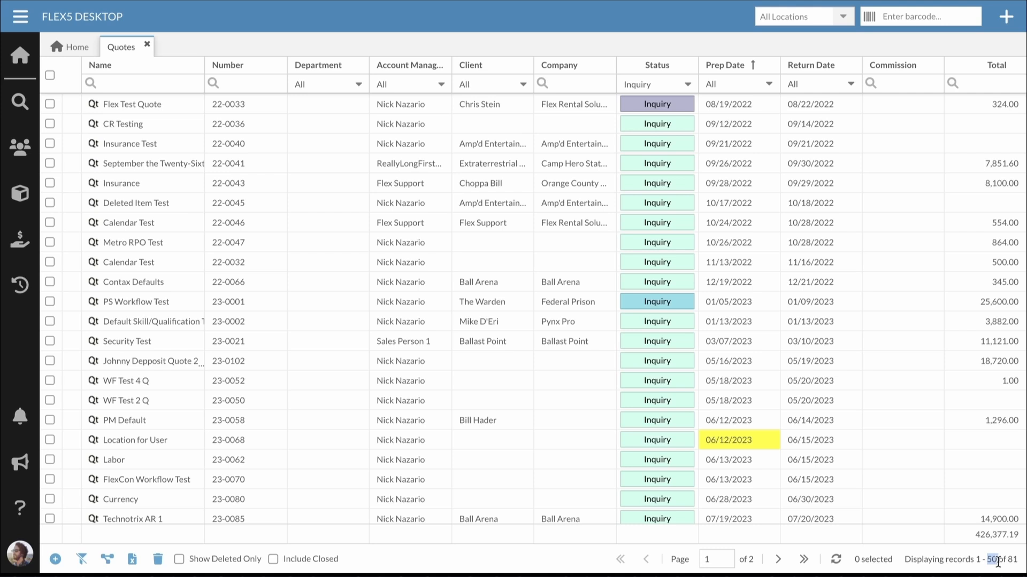
left_click_drag(1008, 560, 1019, 562)
left_click(1019, 561)
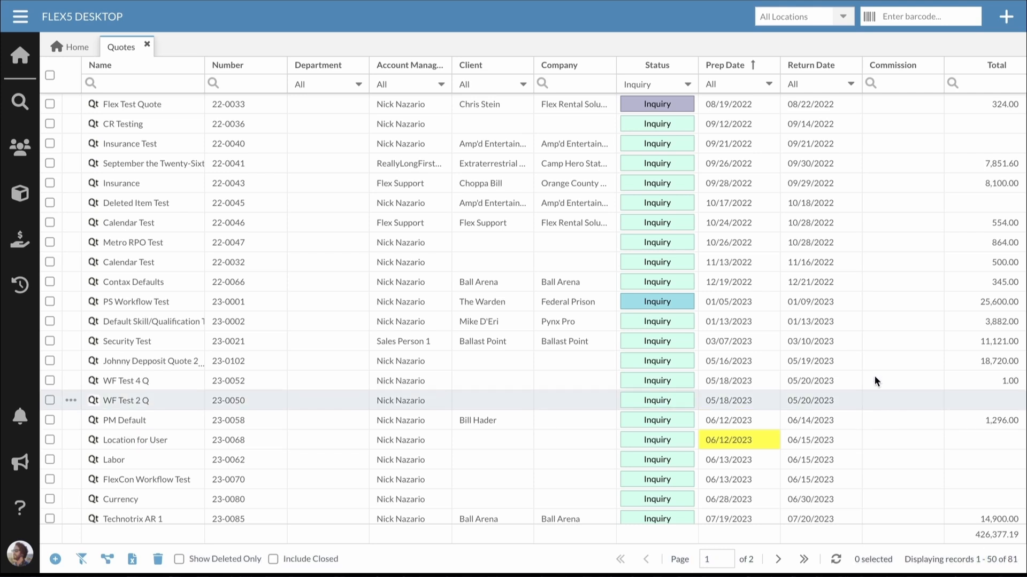
scroll(843, 282, "down", 10)
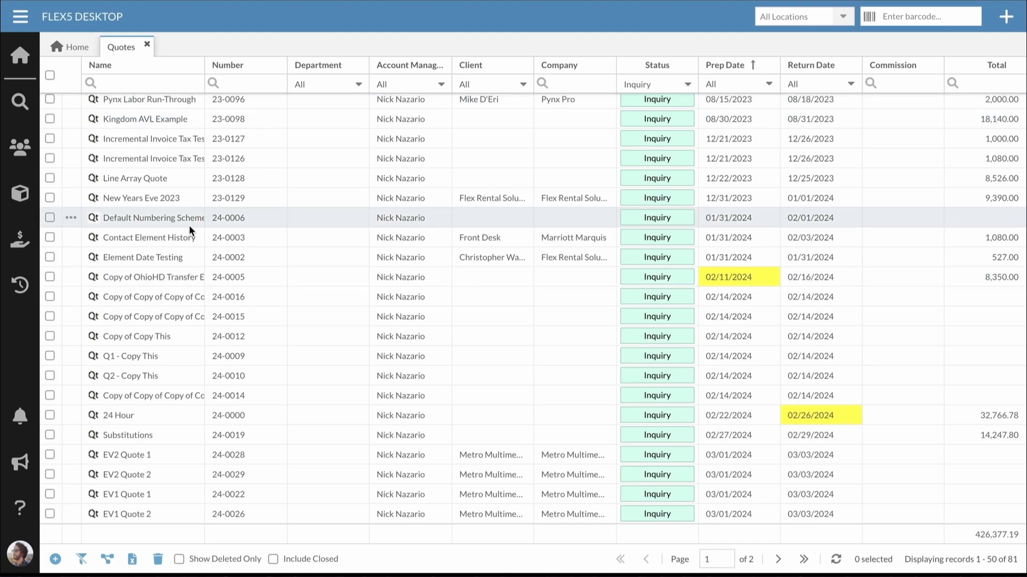
scroll(188, 225, "up", 10)
Step: Select all quotes on the page and run the Cancel Quote bulk workflow action, dismissing the error message and the progress dialog
left_click(47, 75)
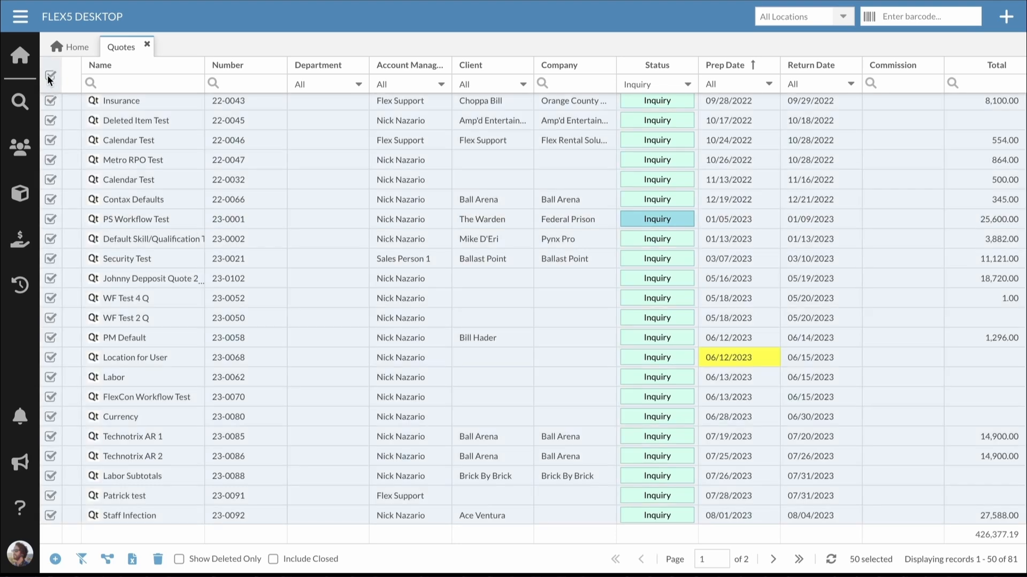
left_click(108, 560)
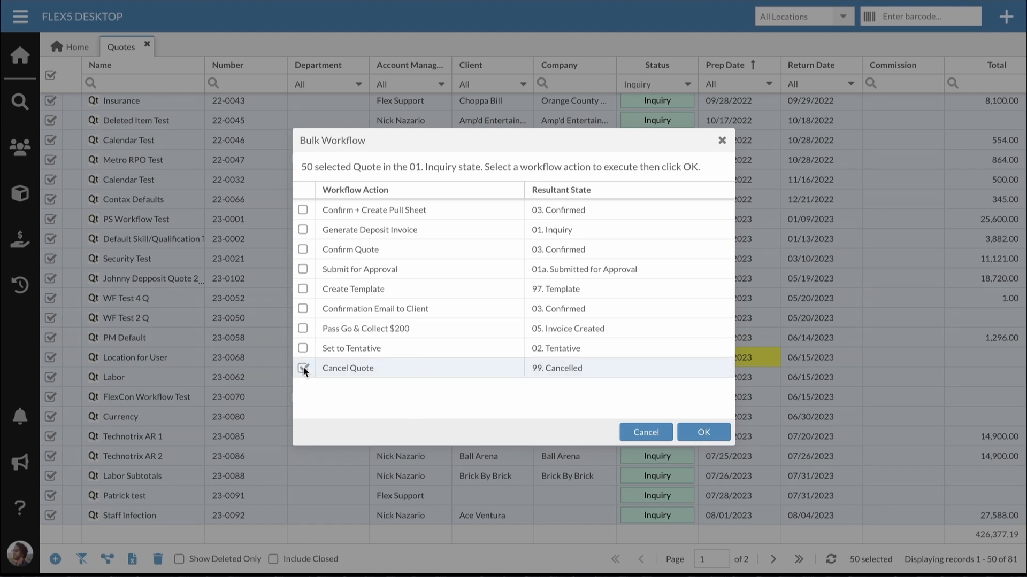
left_click(698, 432)
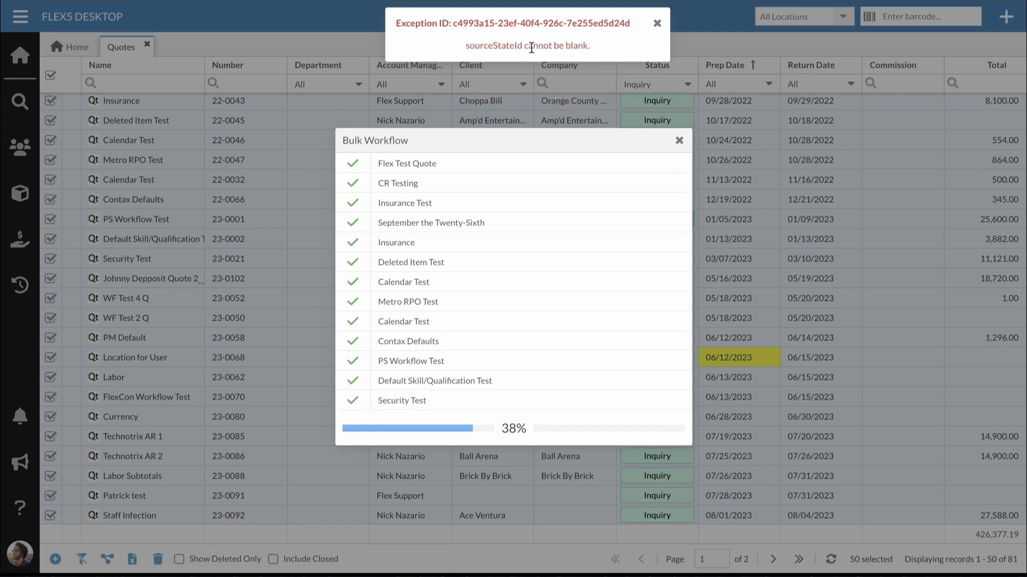
left_click(657, 24)
left_click(679, 141)
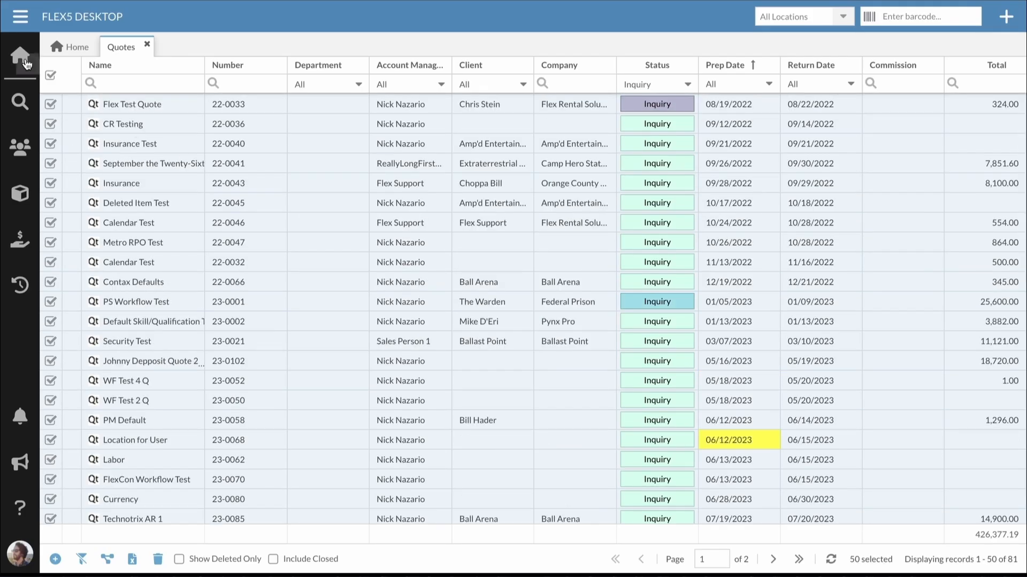
Step: Open the Quote element definition from the Projects area and display its Search Options
left_click(20, 21)
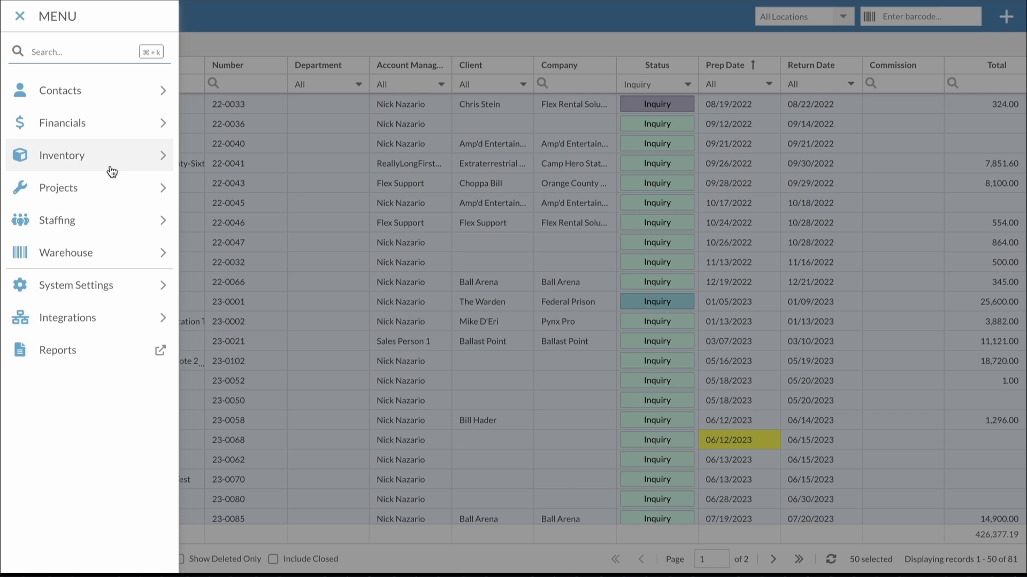
left_click(112, 199)
scroll(252, 188, "up", 4)
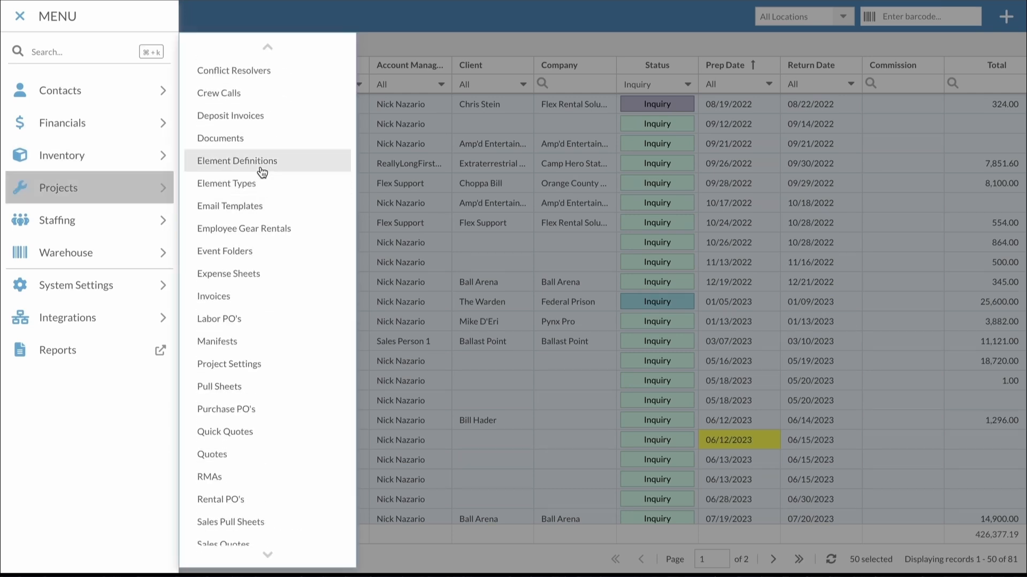
left_click(260, 165)
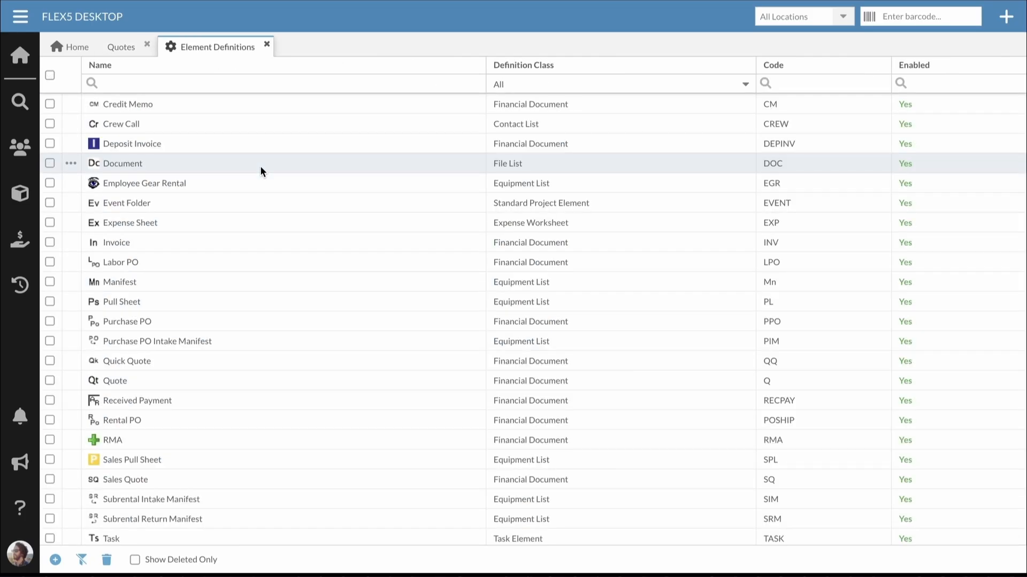
double_click(157, 379)
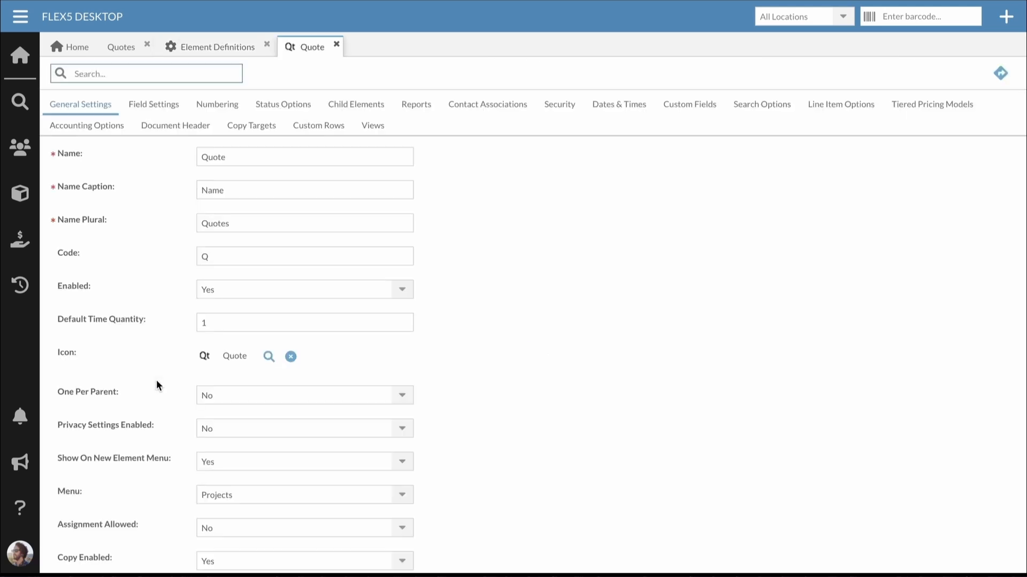
left_click(762, 106)
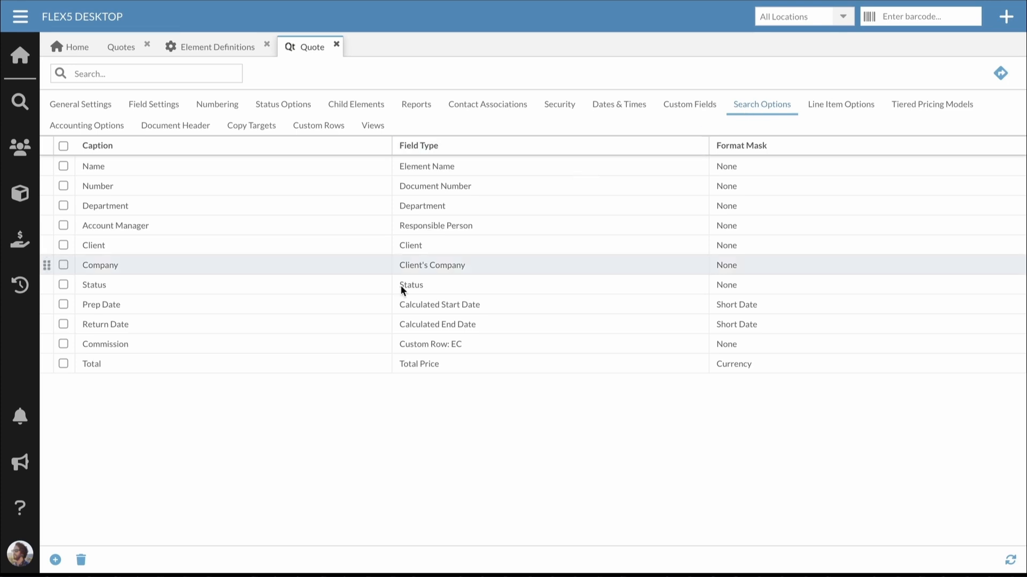
Step: Add a search option captioned Workflow State with field type Current Workflow State and place it directly above Status
left_click(56, 561)
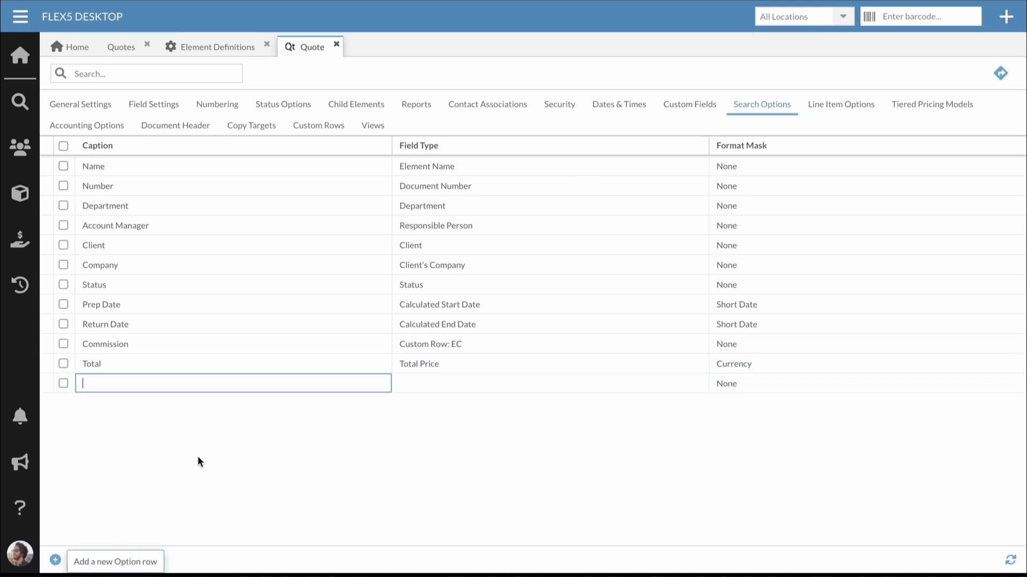
type("Workfl")
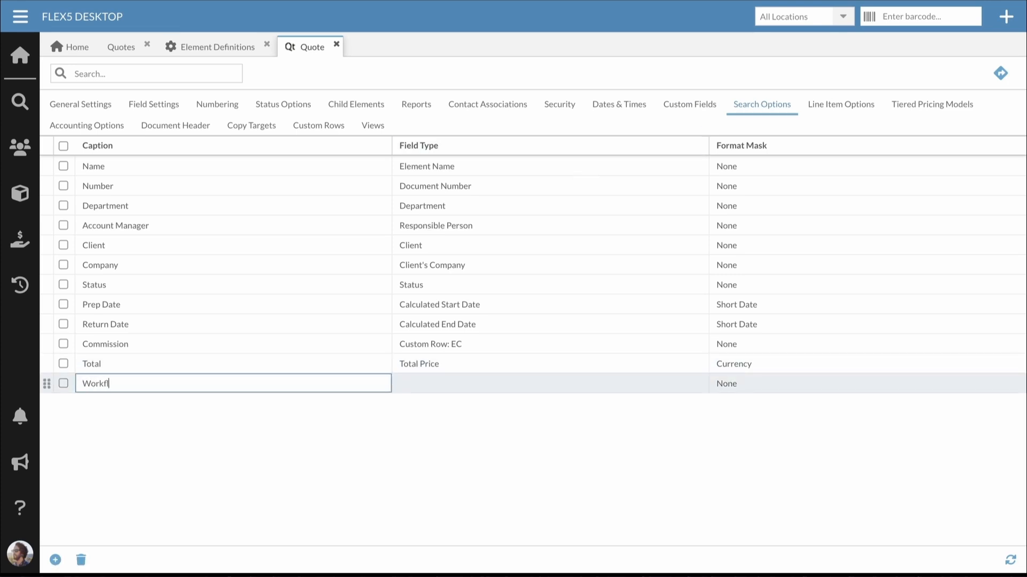
type("ow State")
left_click(470, 385)
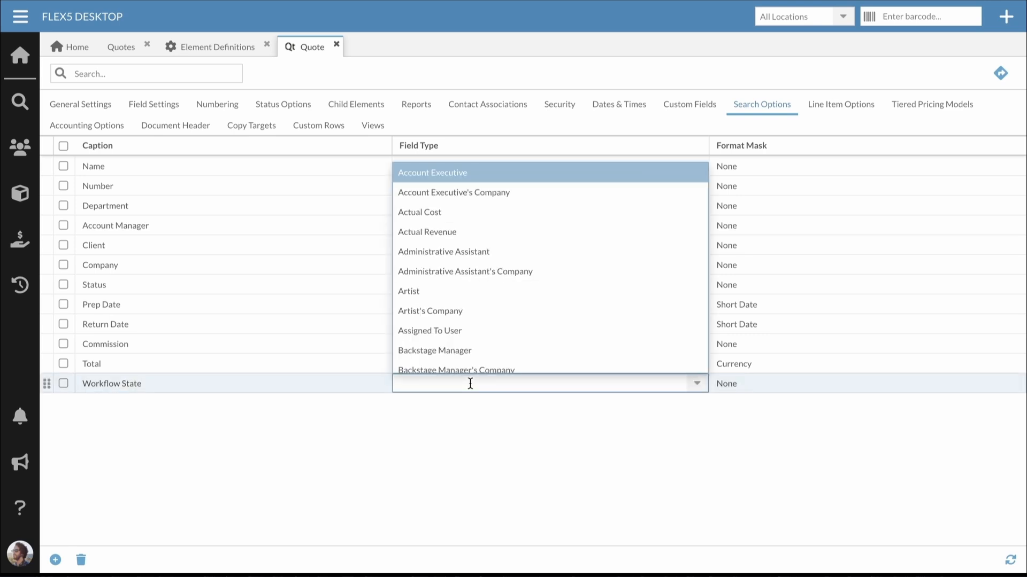
scroll(506, 308, "down", 20)
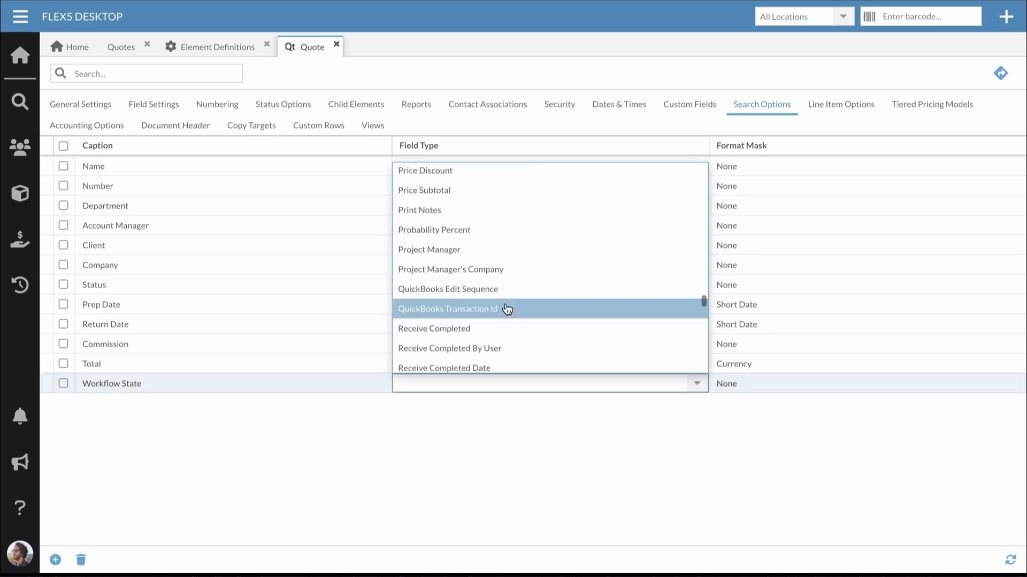
type("curren")
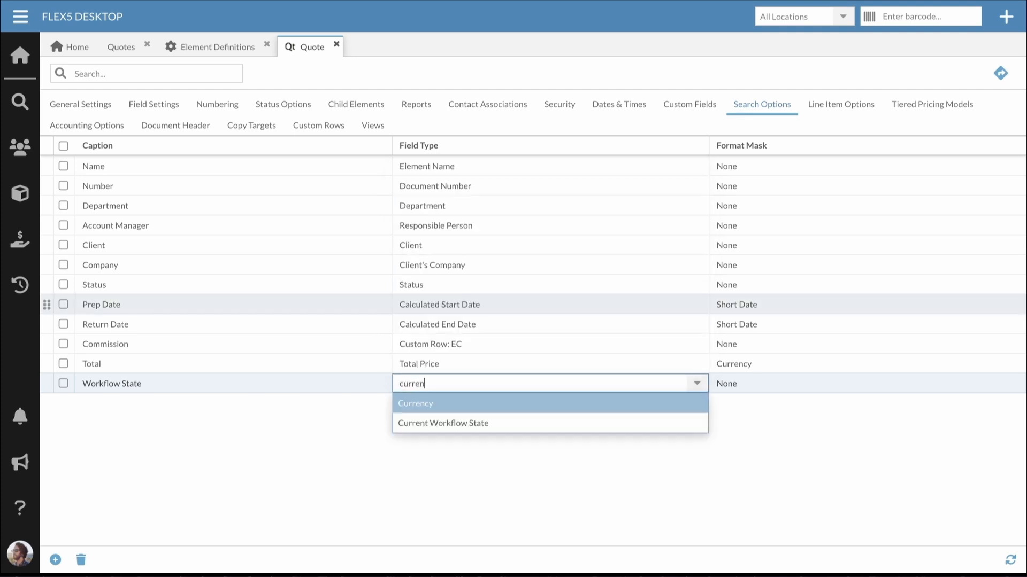
type("t")
left_click(477, 409)
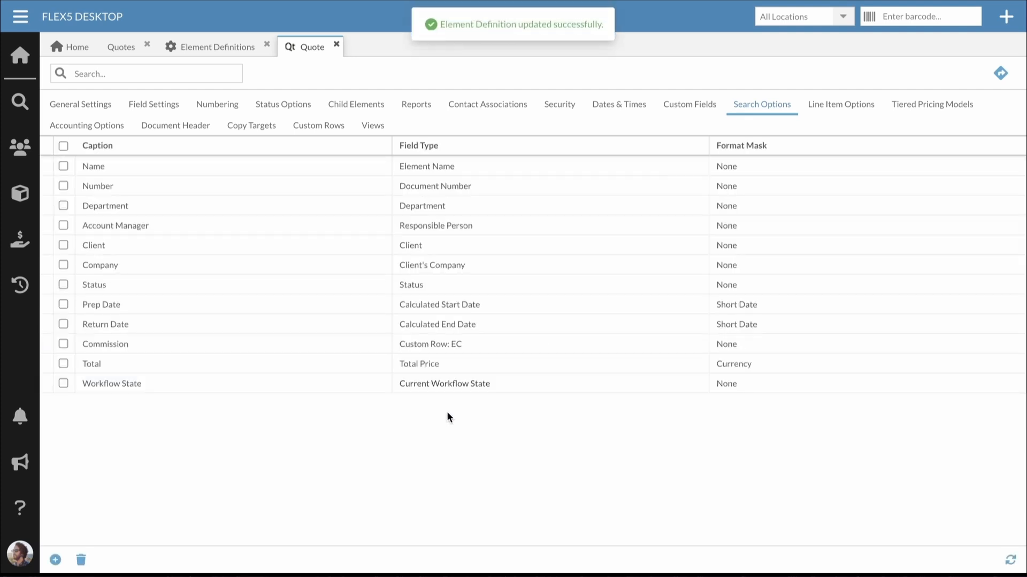
left_click_drag(110, 384, 123, 277)
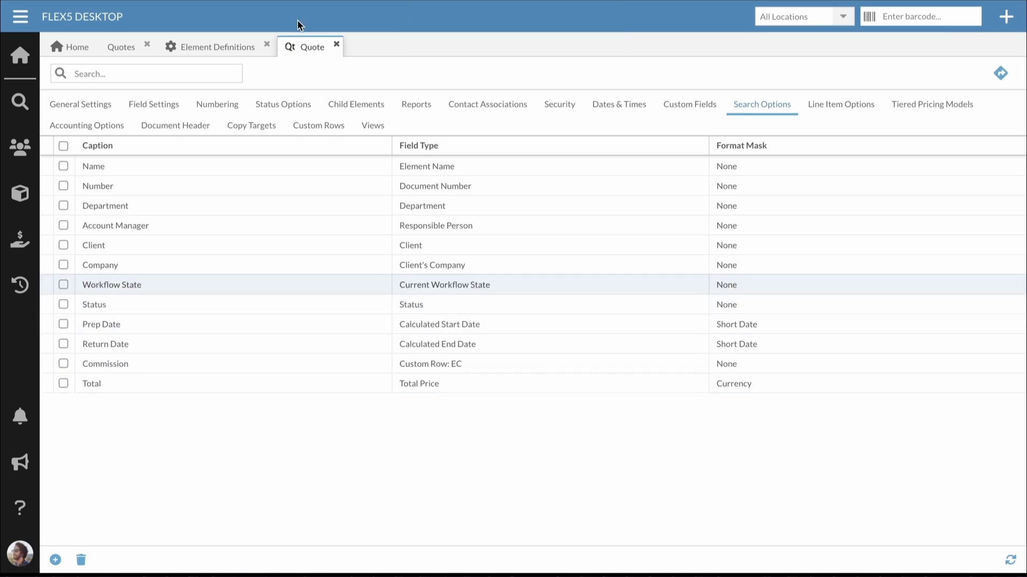
Step: Reload the Quotes list and show only Inquiry status quotes in ascending Prep Date order
right_click(122, 49)
left_click(165, 127)
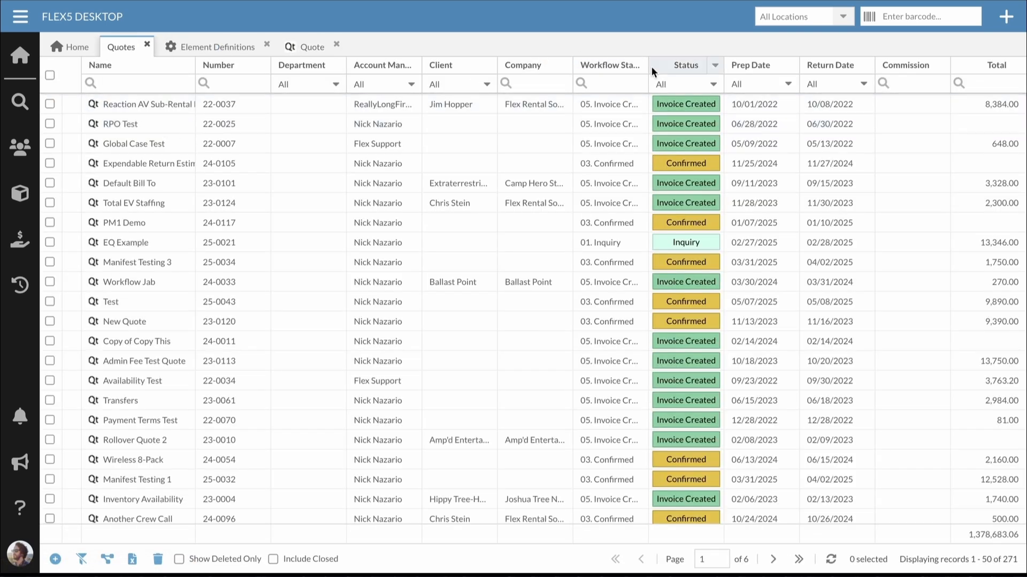
left_click(712, 84)
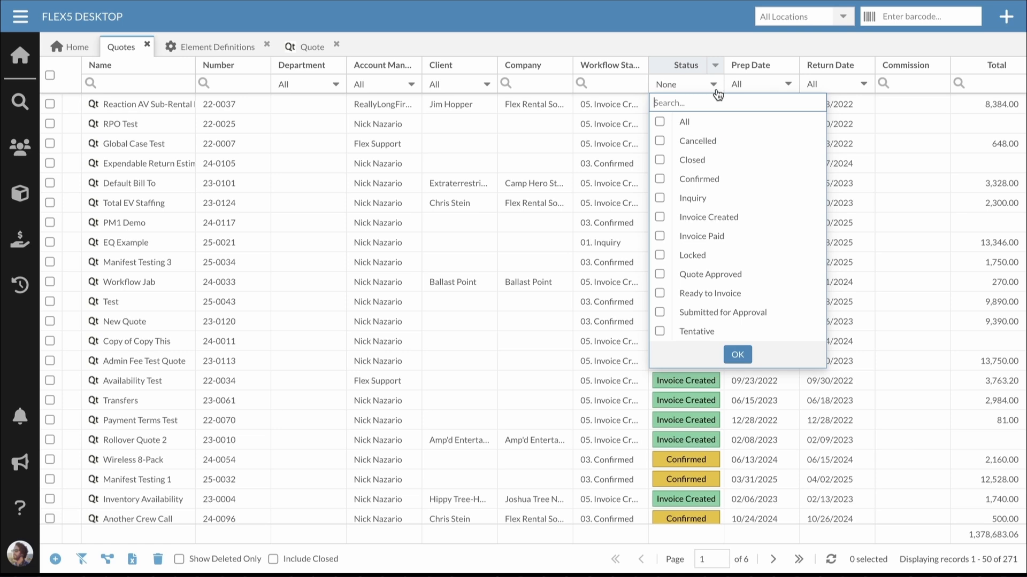
left_click(800, 198)
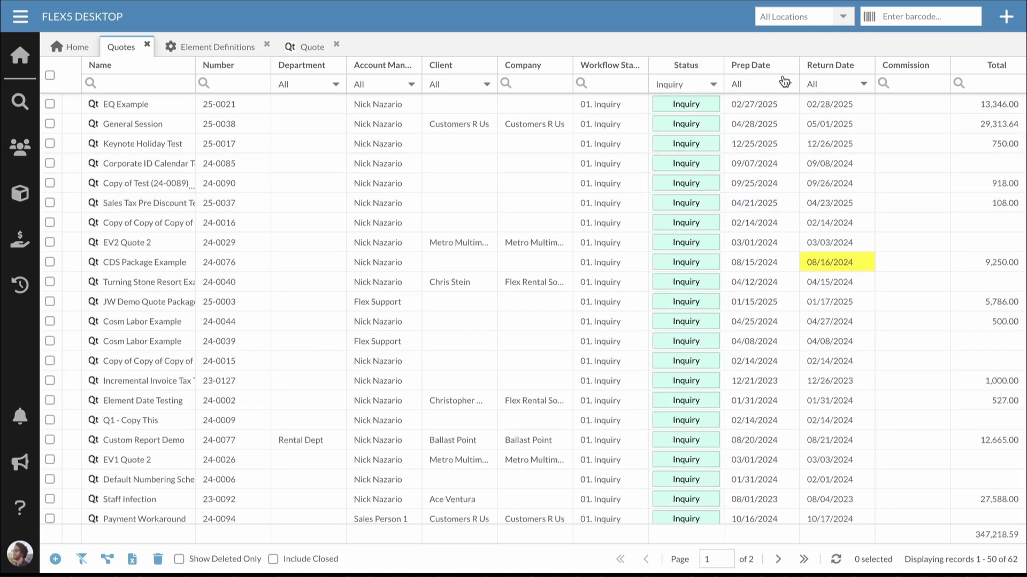
left_click(757, 62)
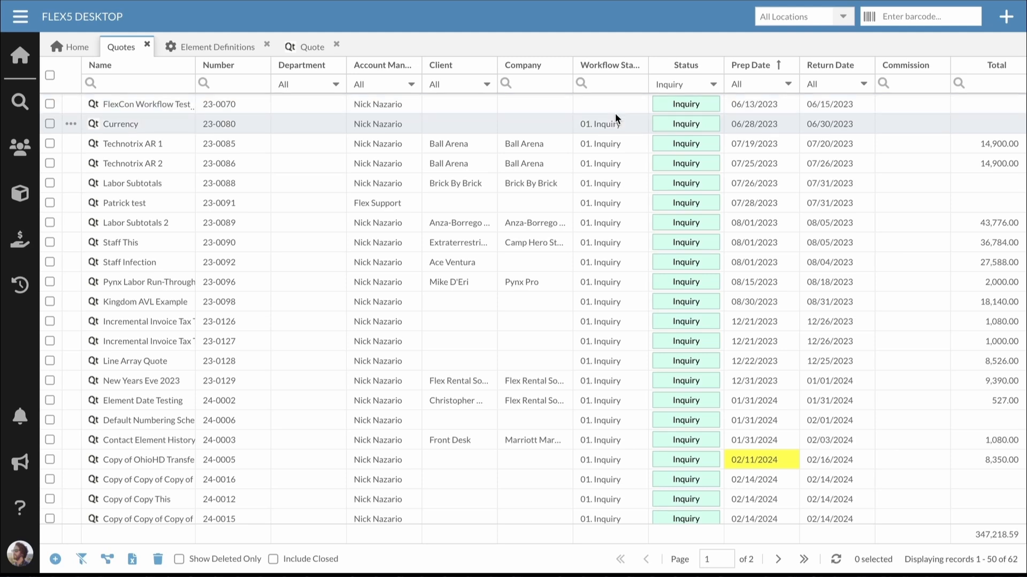
Step: Select all quotes on the page except FlexCon Workflow Test, which has a blank workflow state, and review the selection
left_click(50, 75)
left_click(51, 105)
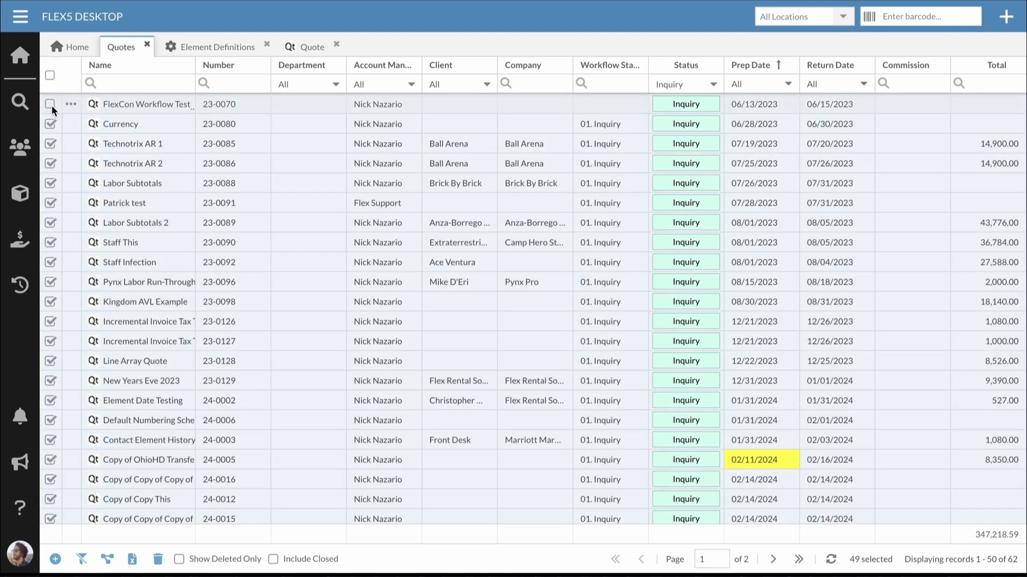
scroll(200, 255, "down", 8)
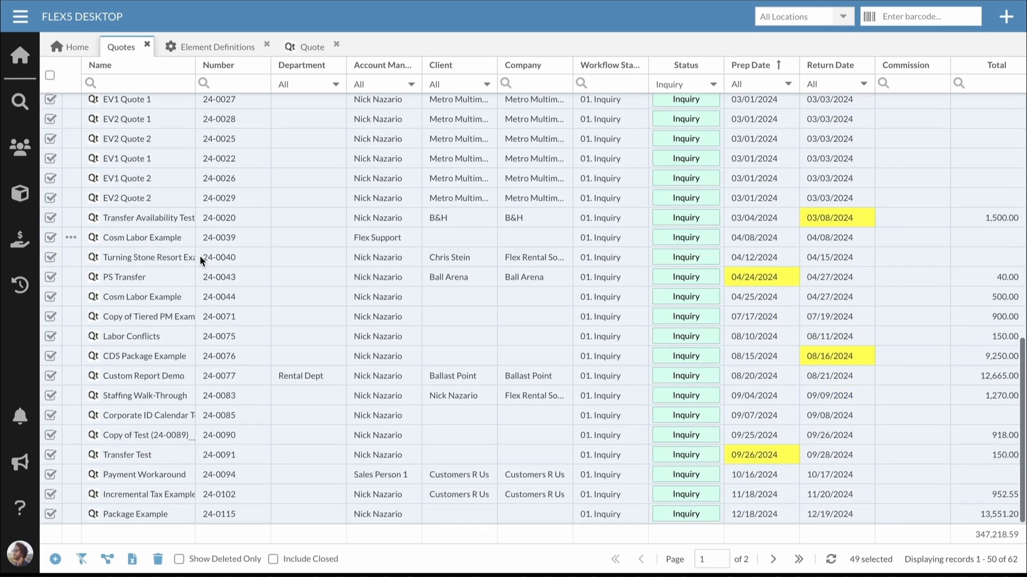
scroll(200, 255, "up", 8)
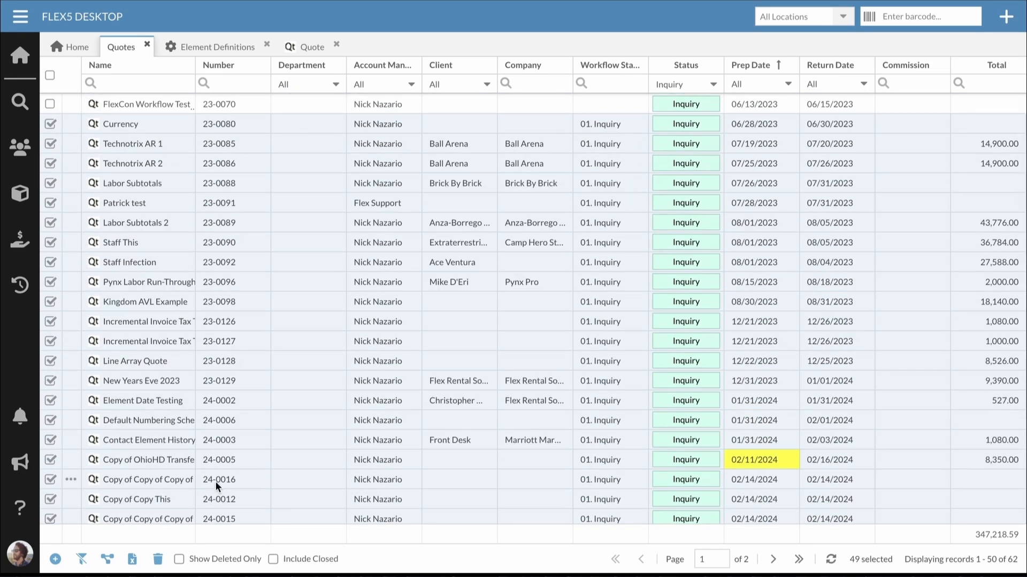
Step: Run the Cancel Quote bulk workflow action on the selected Inquiry quotes
left_click(106, 559)
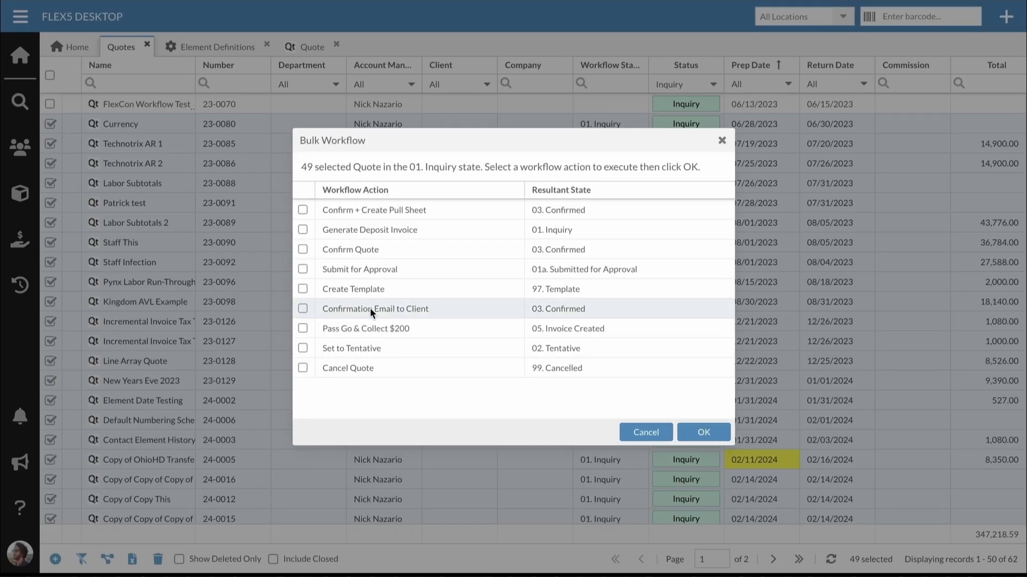
left_click(301, 368)
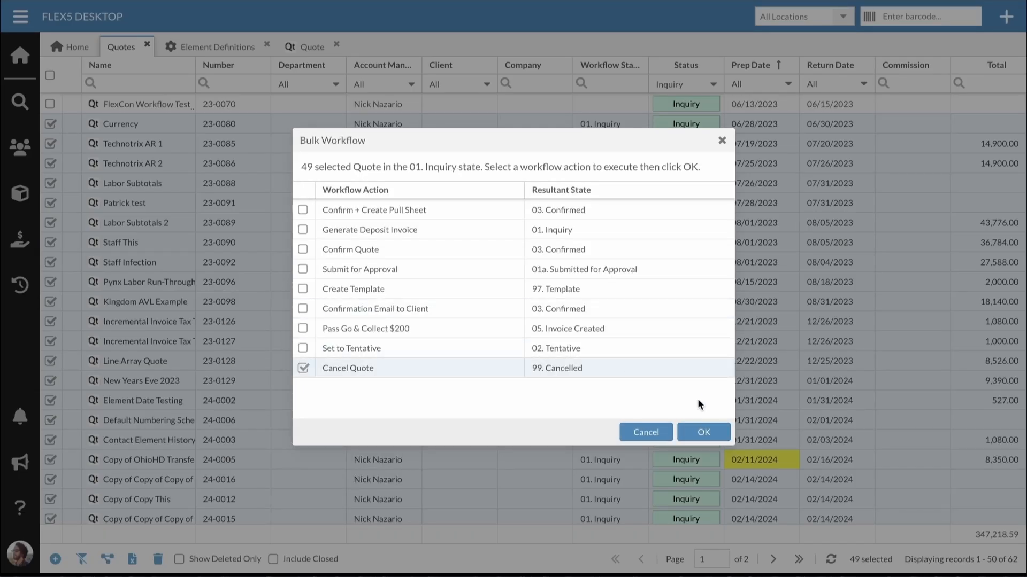
left_click(704, 432)
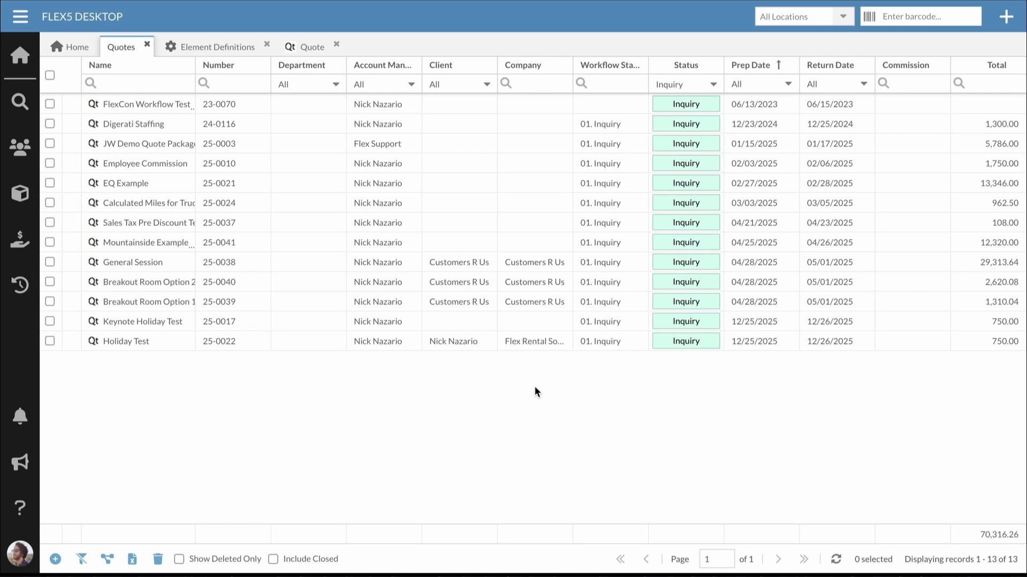
Step: Show quotes of all statuses including closed ones, and look through the list for cancelled quotes
left_click(713, 84)
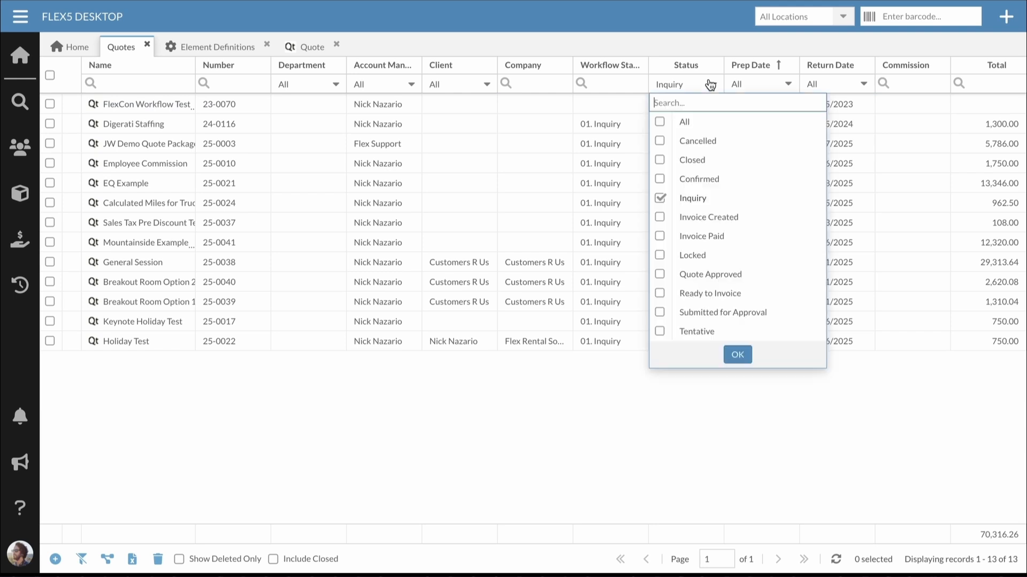
left_click(659, 121)
left_click(736, 354)
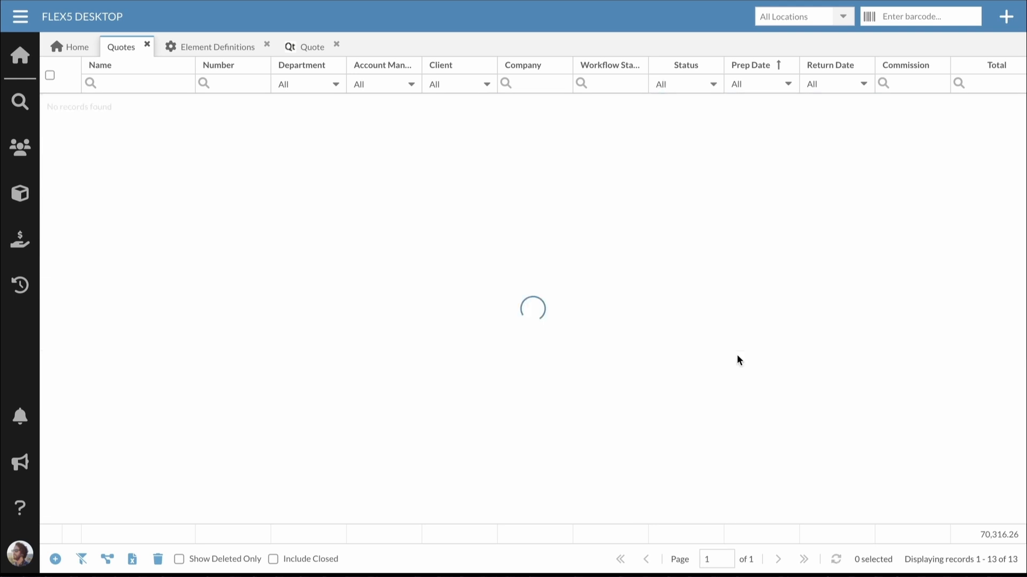
left_click(273, 560)
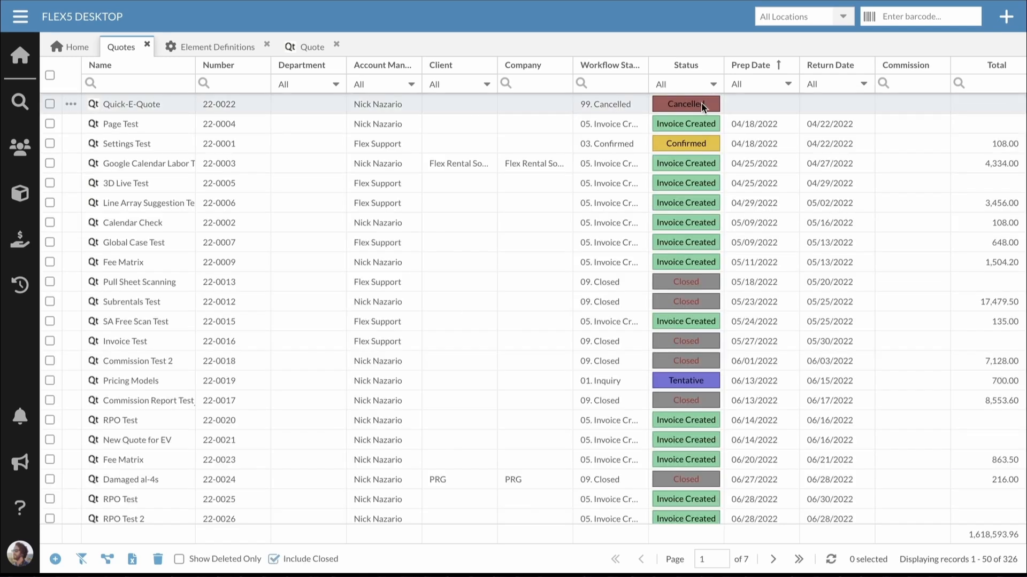
scroll(689, 369, "down", 10)
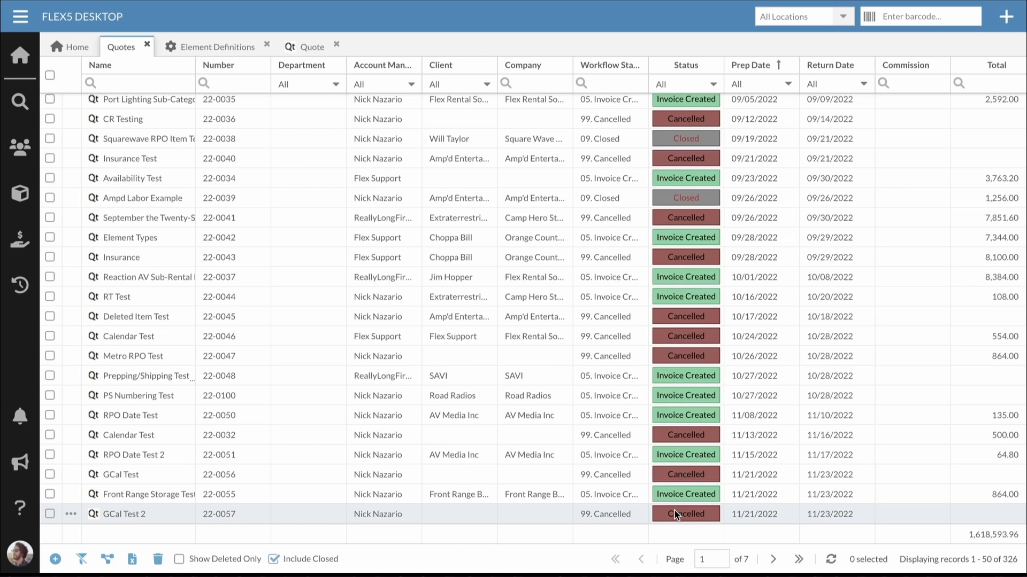
scroll(556, 255, "up", 10)
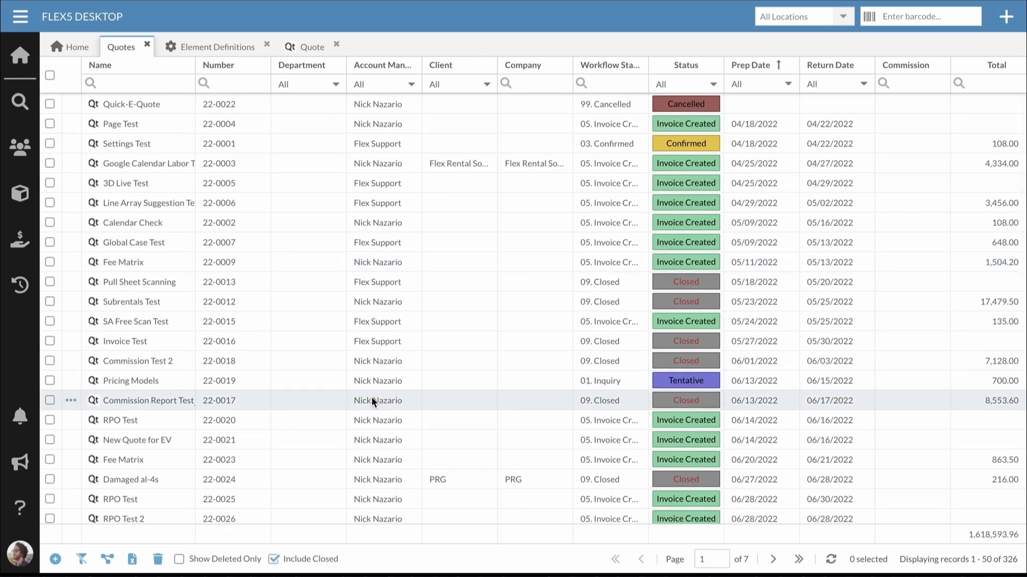
Step: Exclude closed quotes again and filter the Quotes list to Tentative status only
left_click(273, 559)
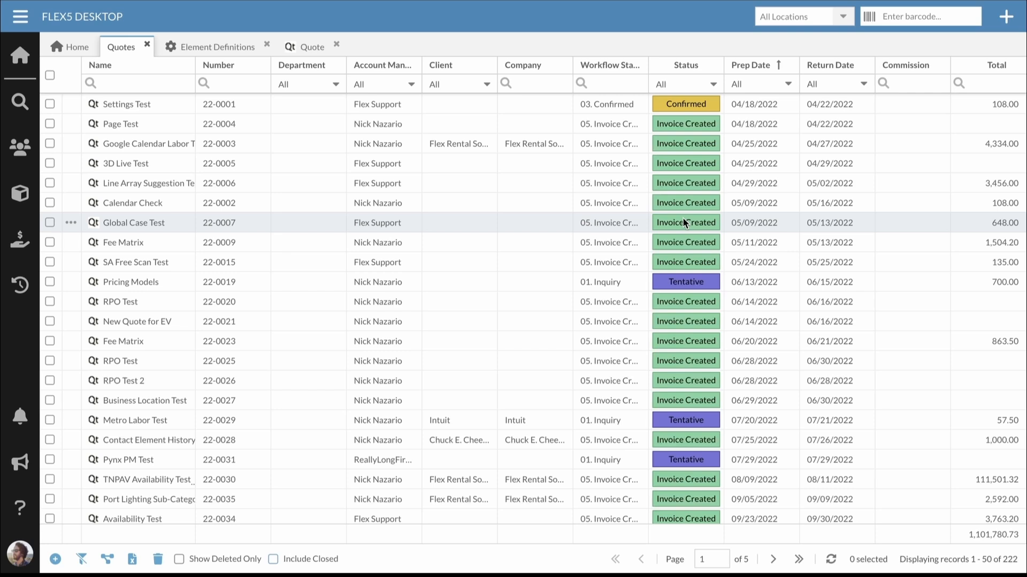
left_click(713, 84)
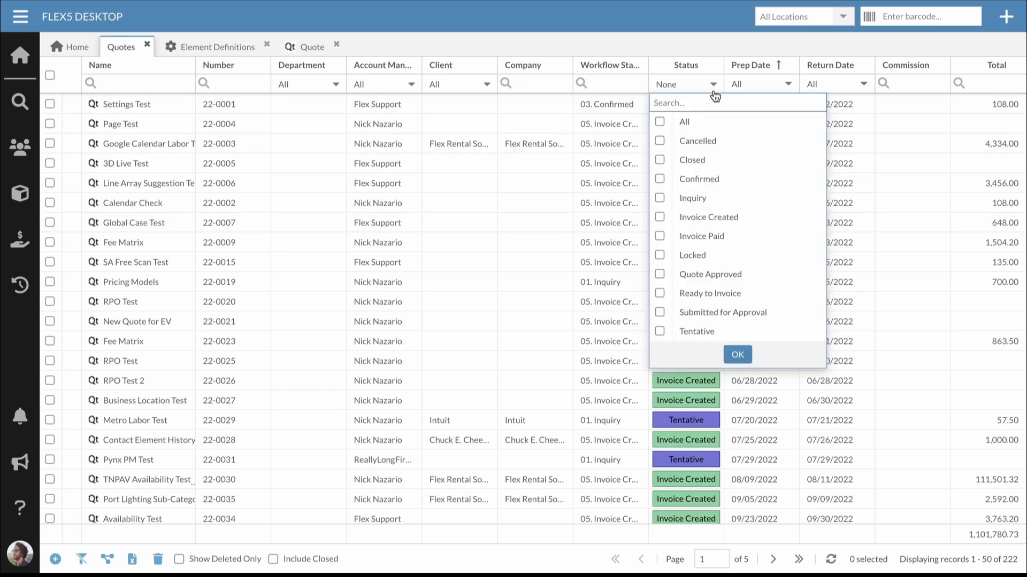
left_click(796, 331)
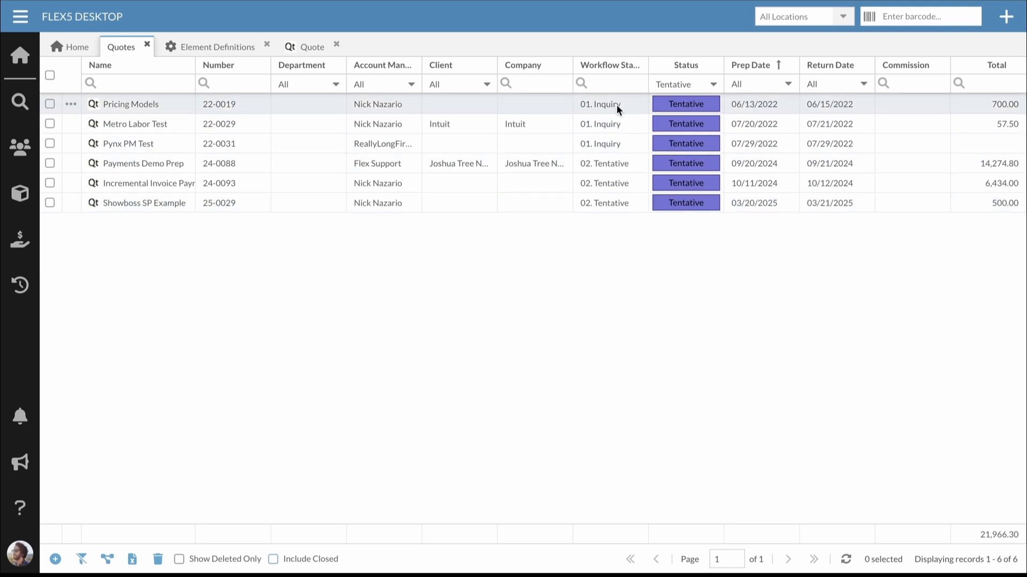
Step: Select all Tentative status quotes and try to start a bulk workflow action on them
left_click(50, 76)
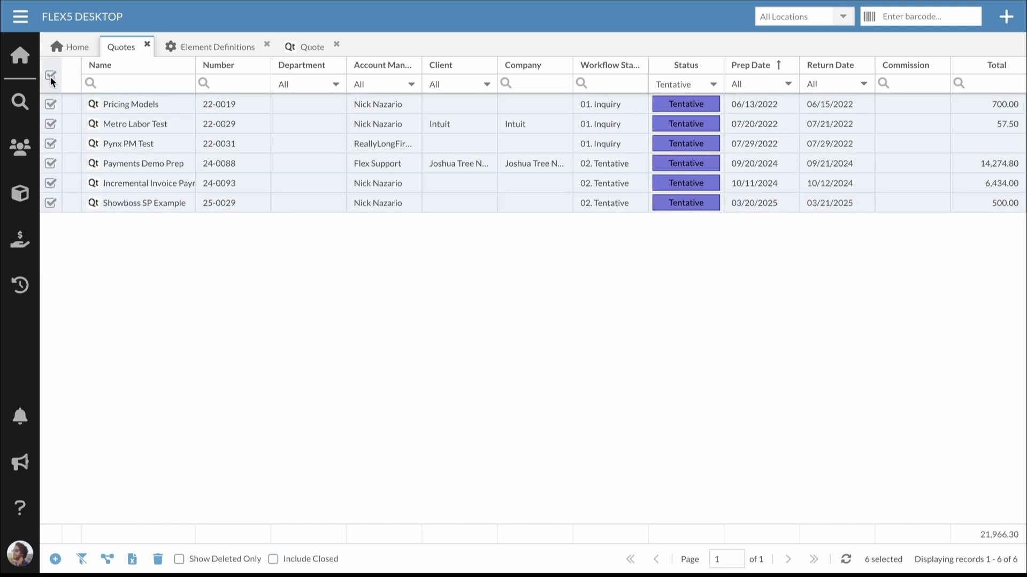
left_click(107, 562)
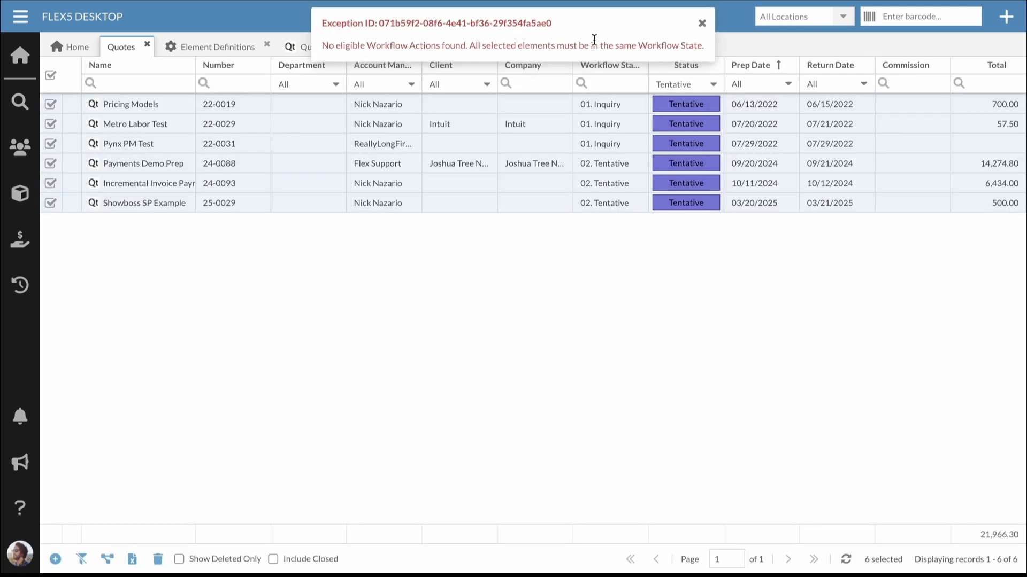
left_click(702, 25)
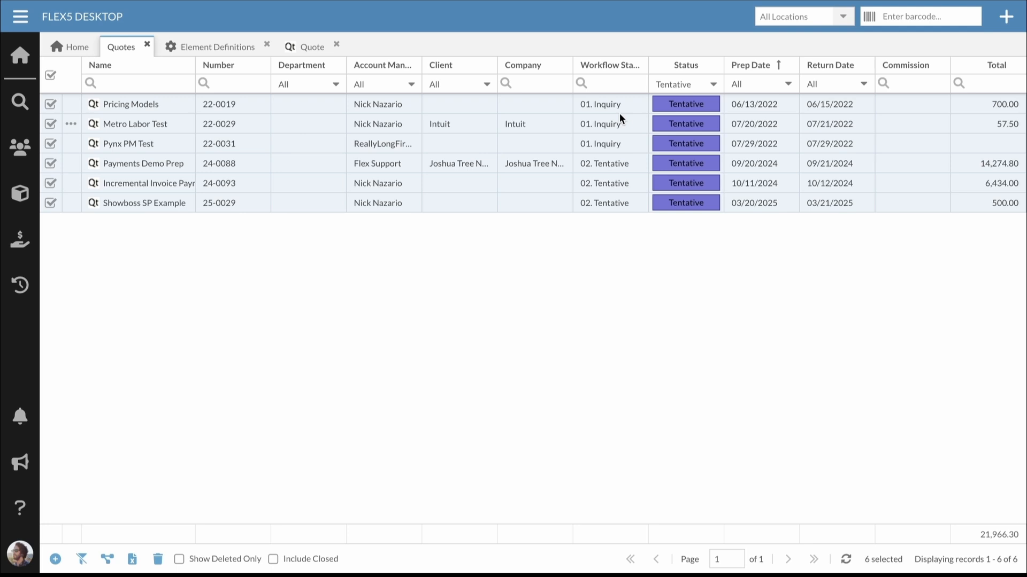
Step: Deselect the three quotes in the 02. Tentative workflow state and run the bulk Cancel Quote action on those in 01. Inquiry
left_click(50, 163)
left_click(50, 183)
left_click(50, 203)
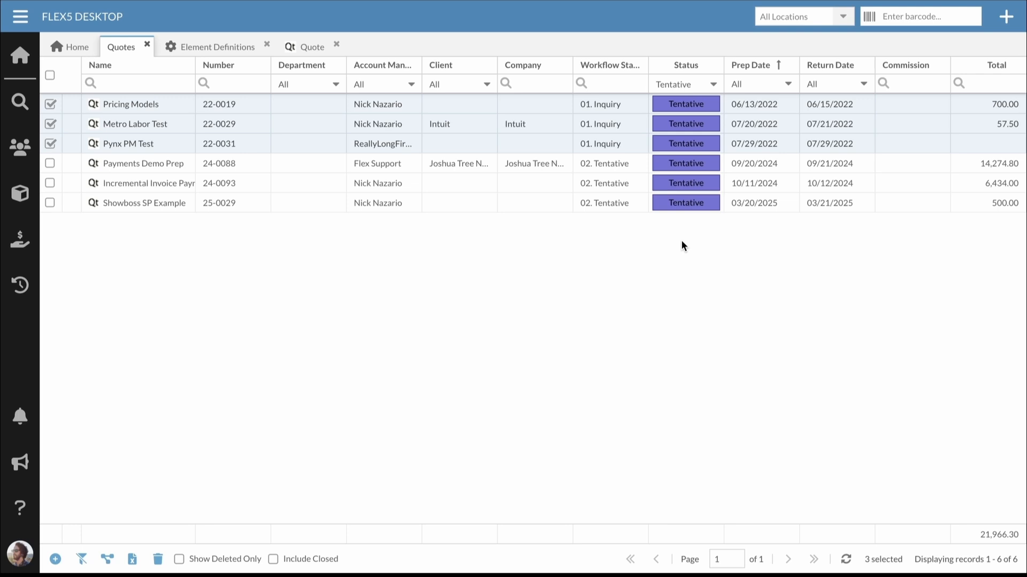
left_click(107, 559)
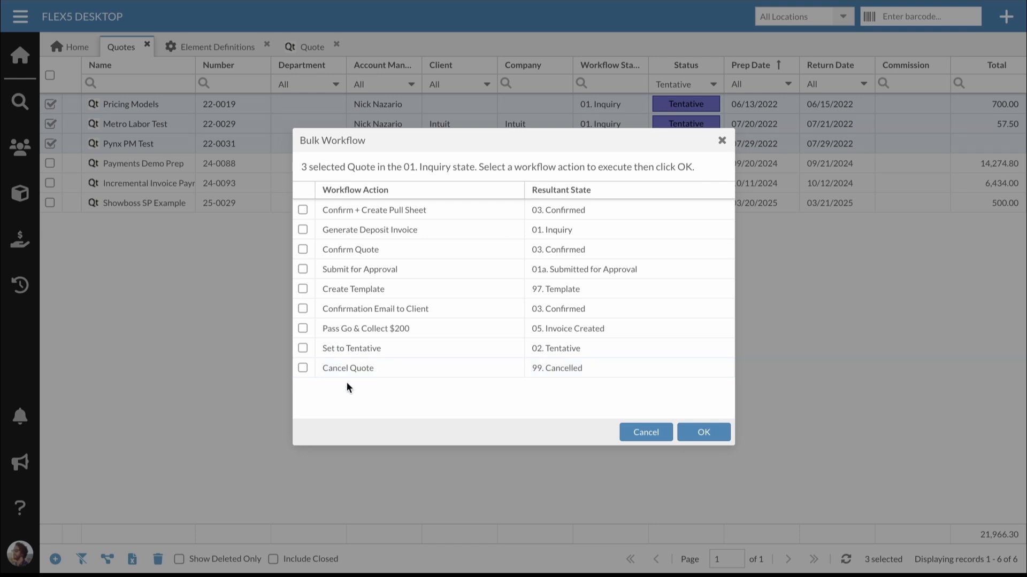
left_click(711, 434)
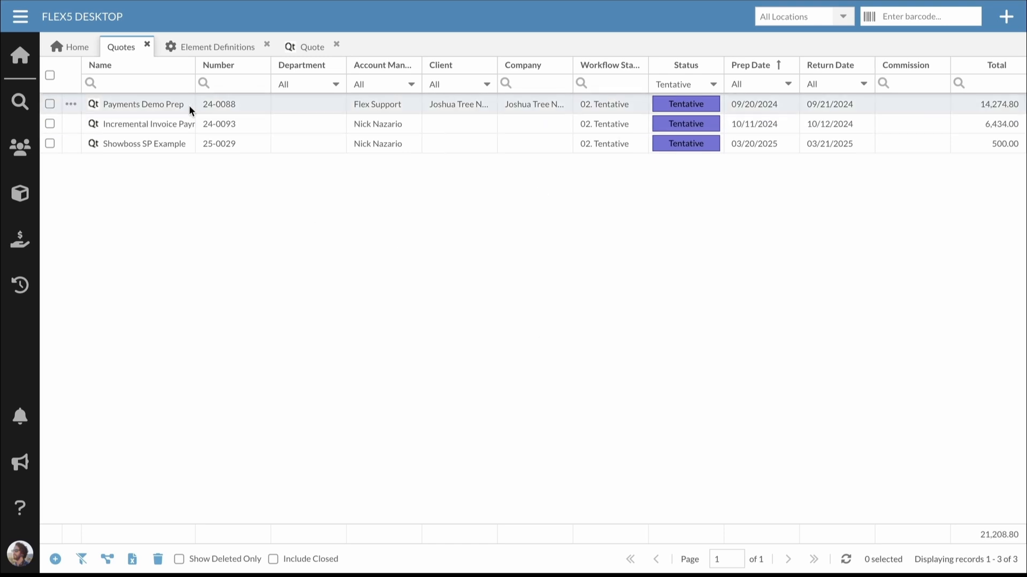
Step: Select all remaining quotes in the 02. Tentative workflow state and run the bulk Cancel Quote action on them
left_click(50, 76)
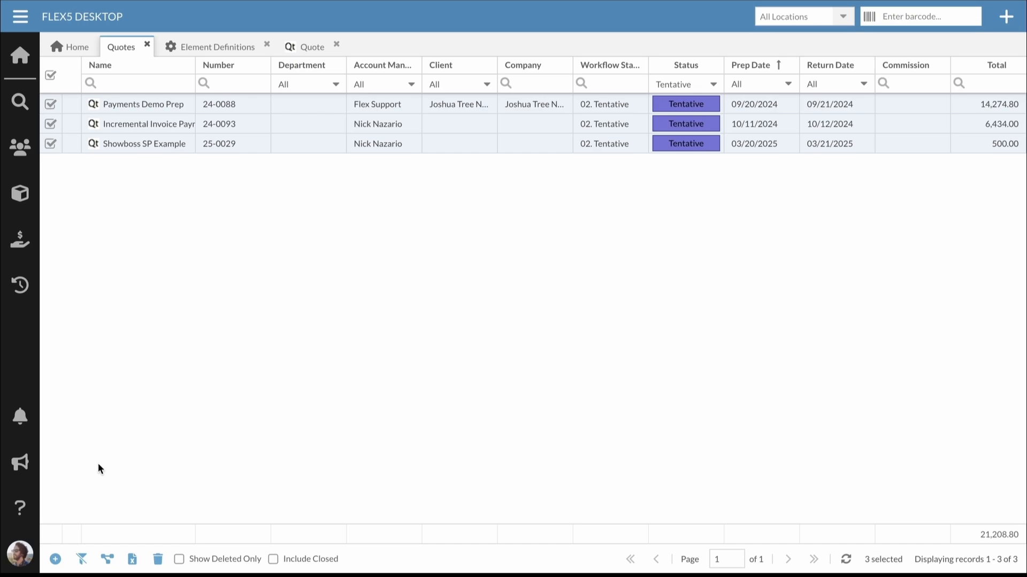
left_click(107, 559)
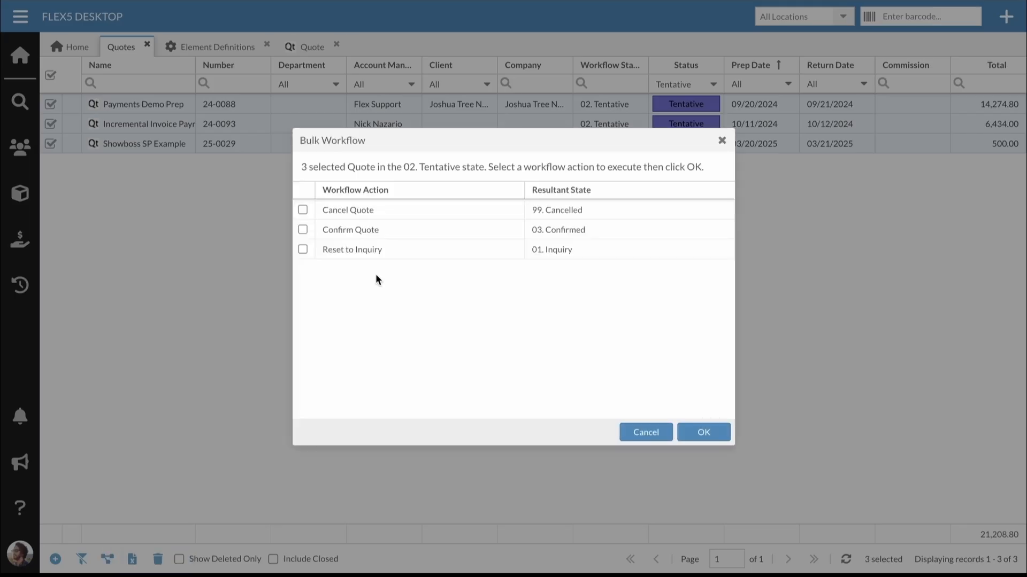
left_click(303, 210)
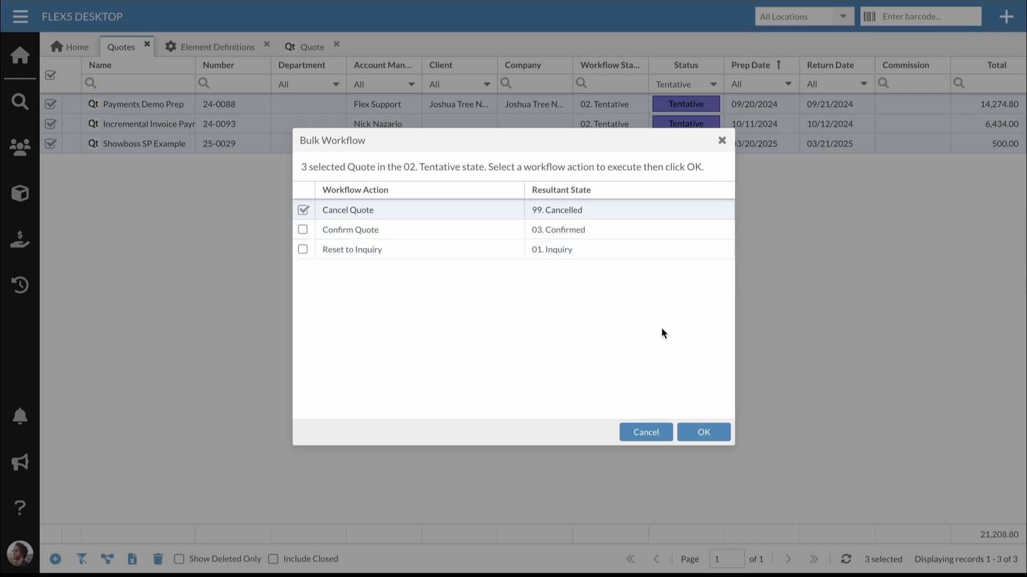
left_click(703, 431)
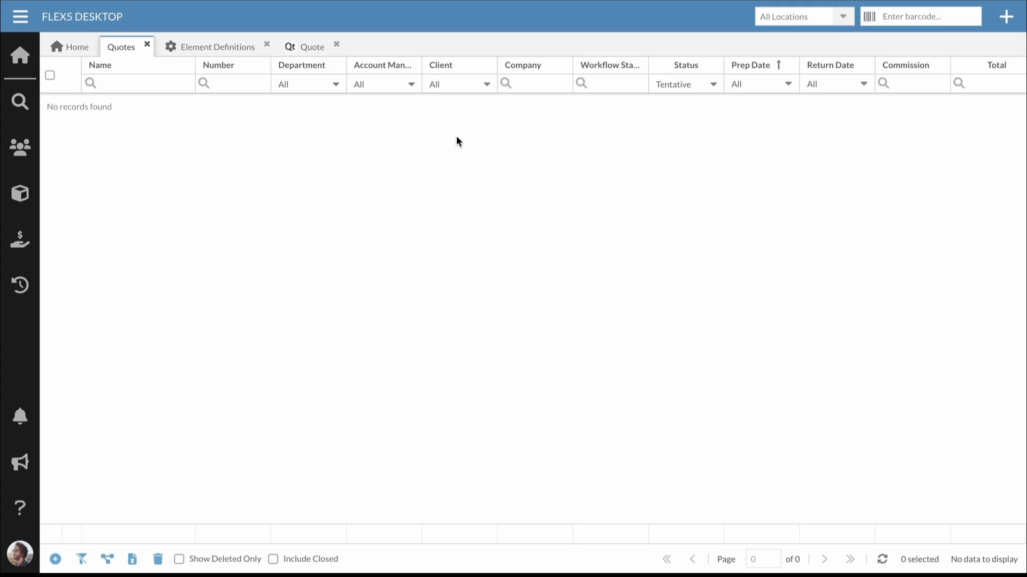
Step: Close all open tabs and display the Status Options list from the System Settings area
right_click(69, 46)
left_click(101, 86)
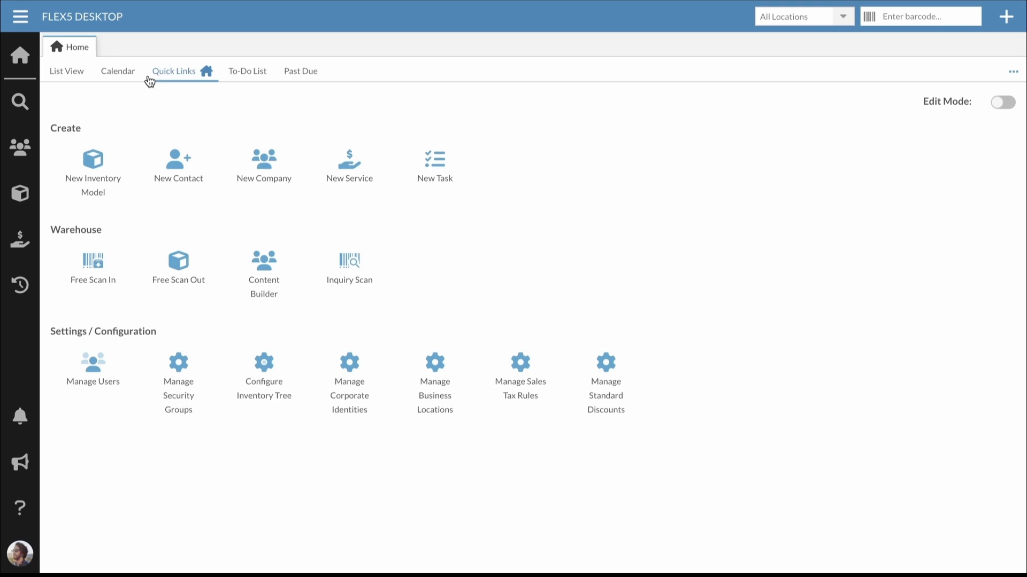
left_click(20, 17)
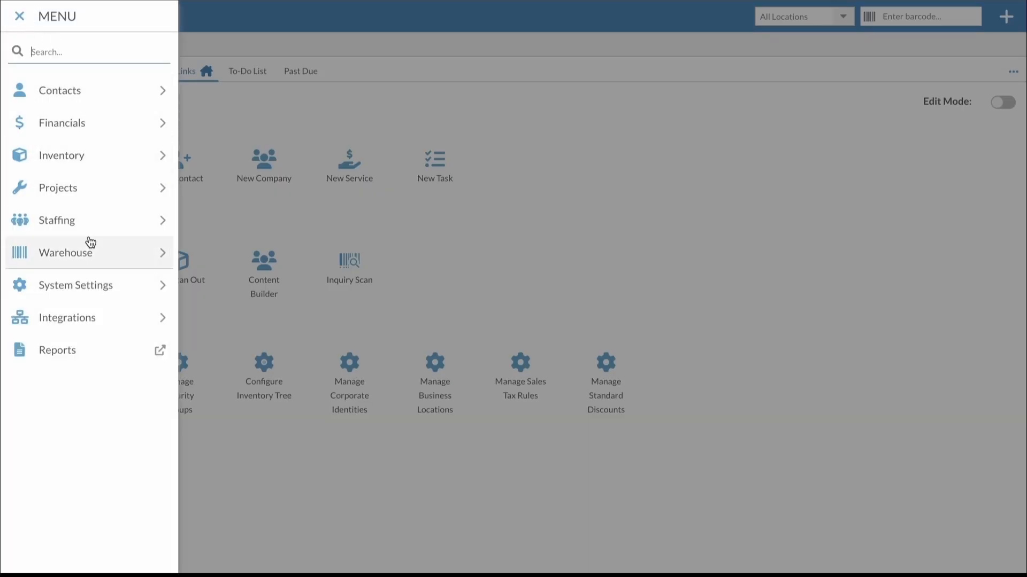
left_click(86, 286)
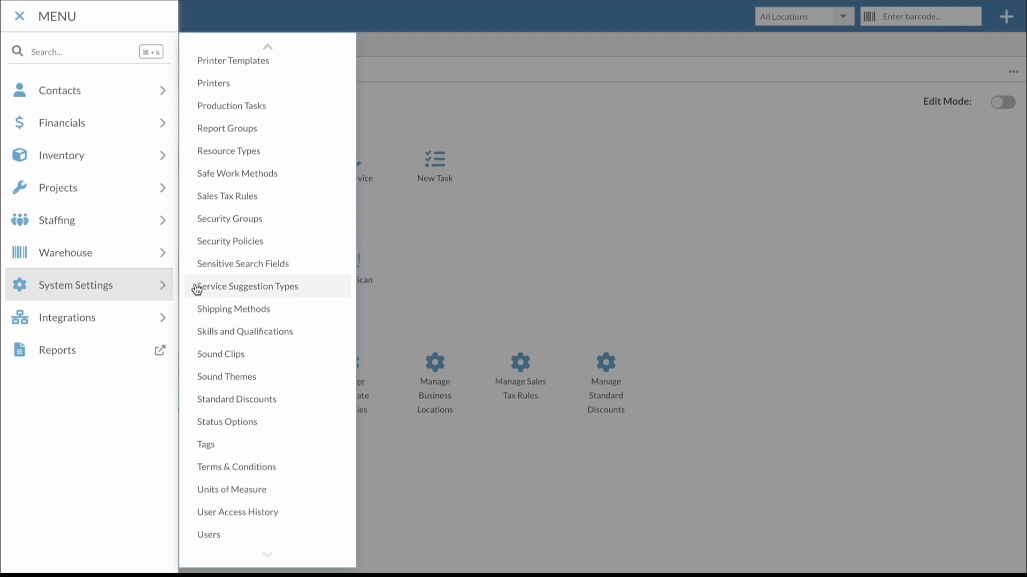
left_click(246, 420)
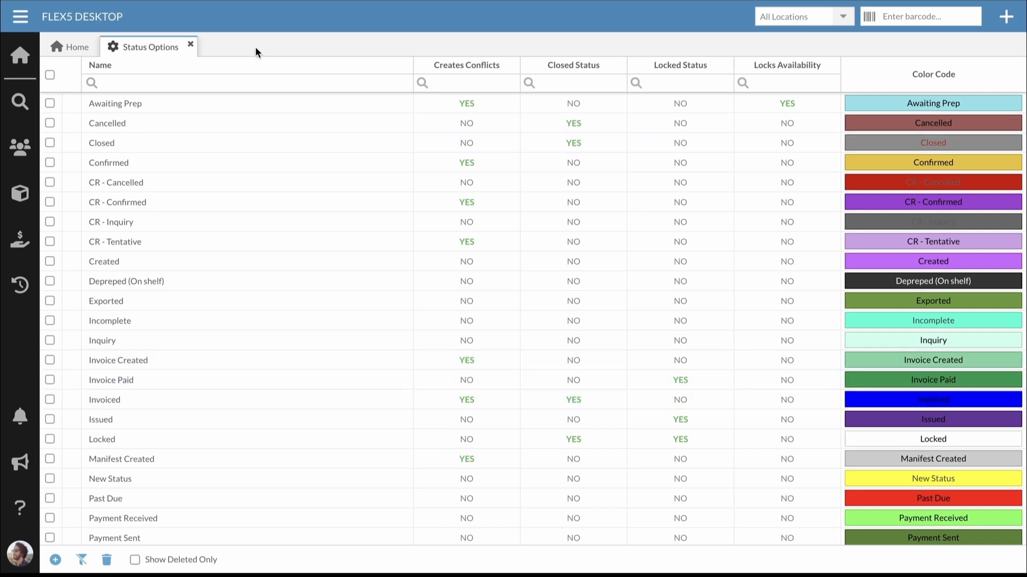
Step: Open the Invoices list from the Projects area and show only Invoice Paid status, including closed invoices
left_click(20, 16)
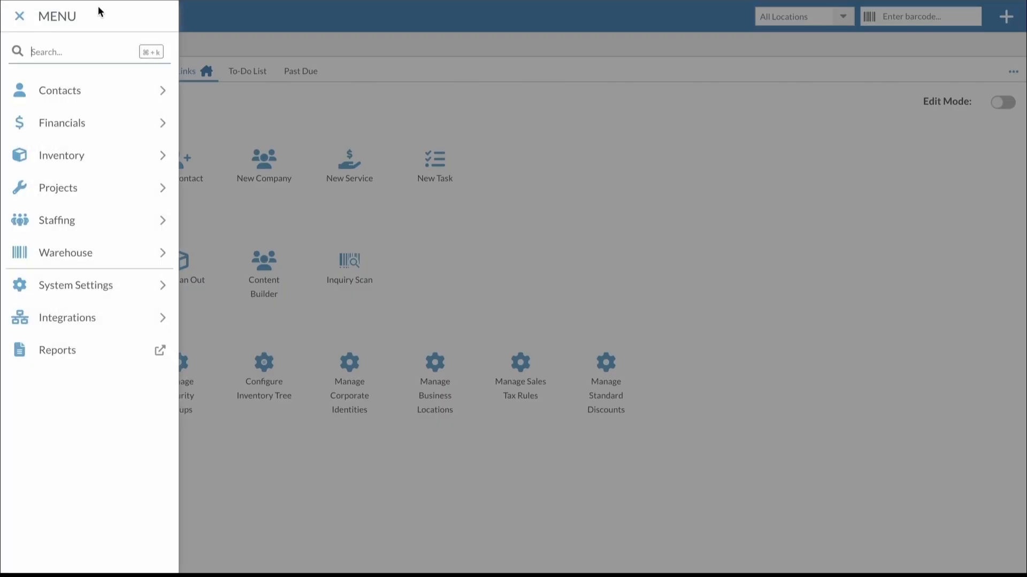
left_click(119, 196)
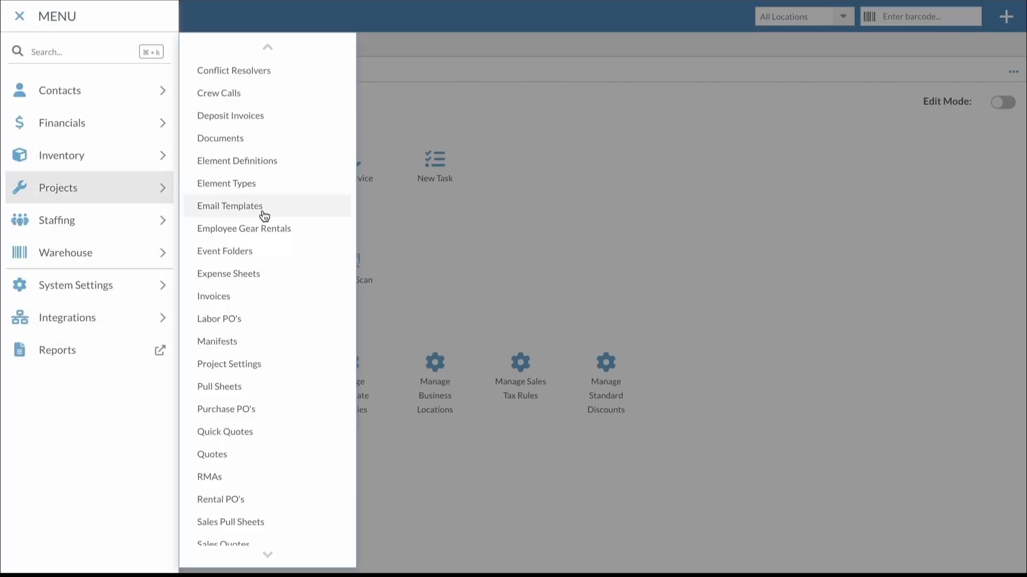
left_click(263, 296)
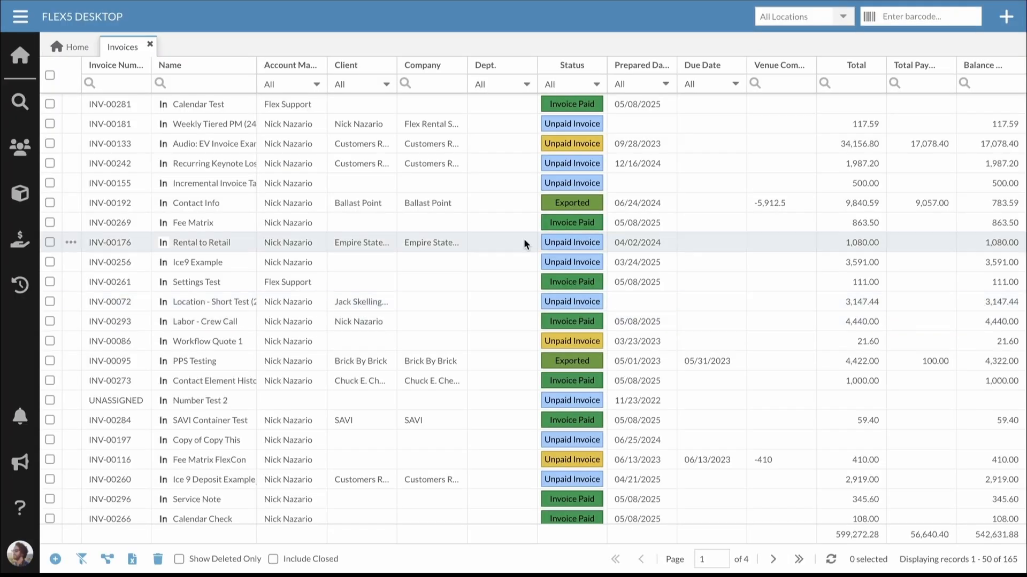
left_click(603, 84)
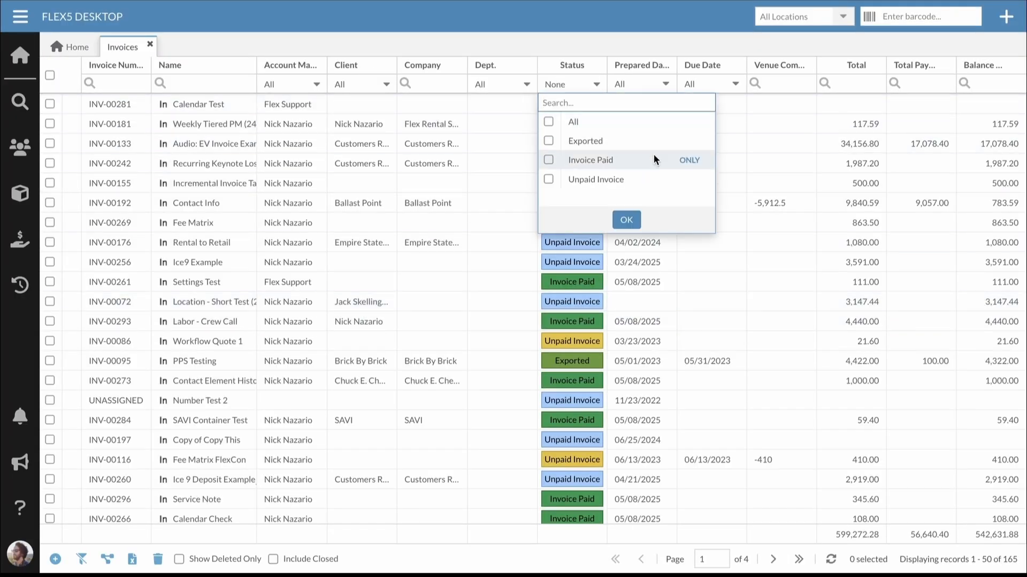
left_click(695, 162)
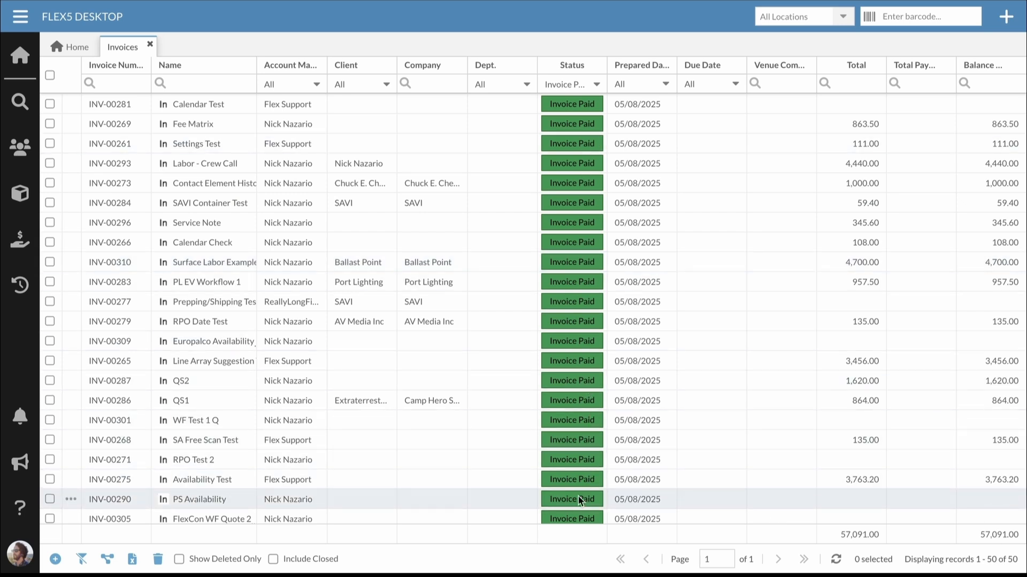
left_click(273, 559)
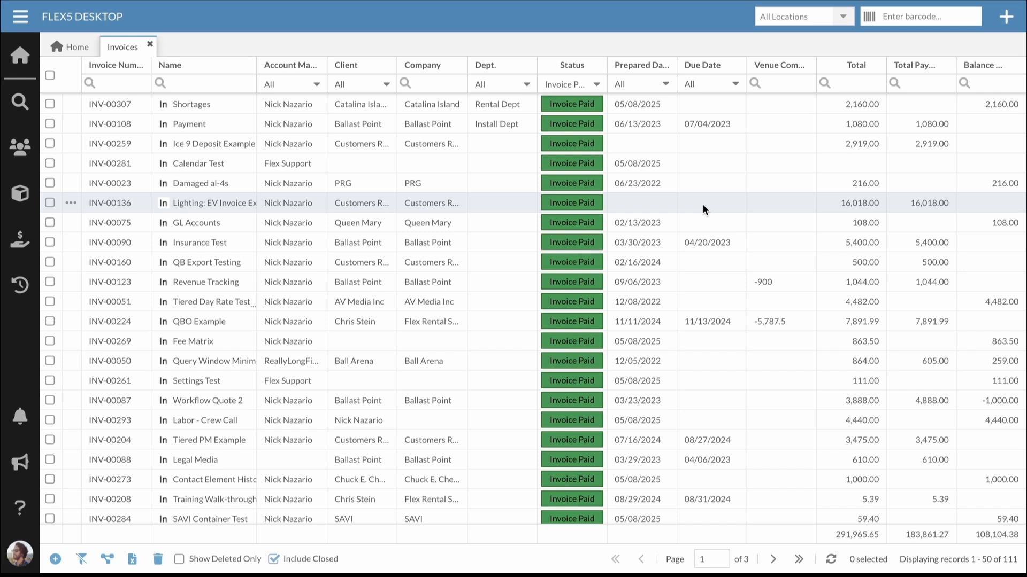
Step: Set Closed Status to Yes for the Invoice Paid status option and close the Status Options list
left_click(19, 20)
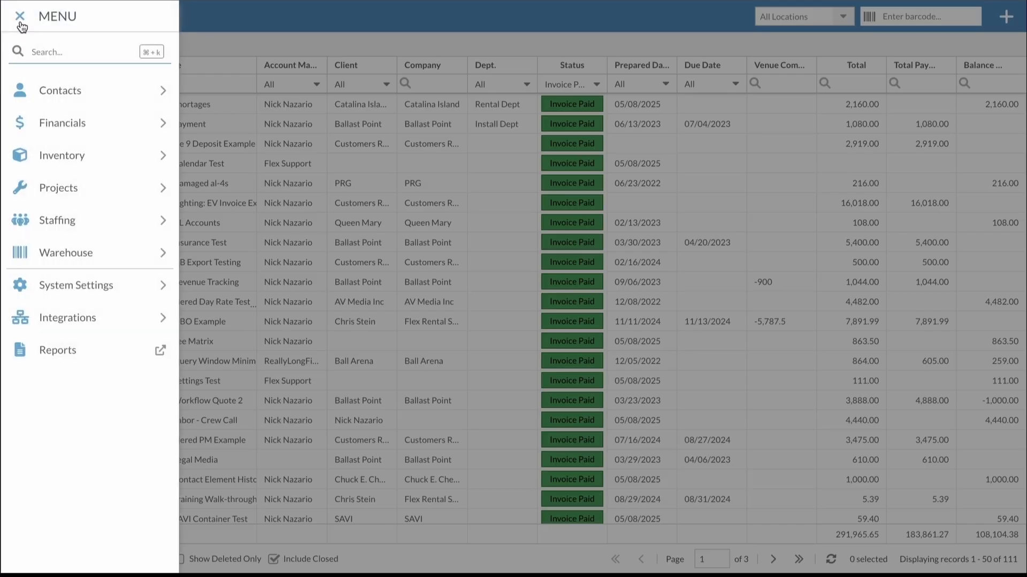
type("stat")
key("Return")
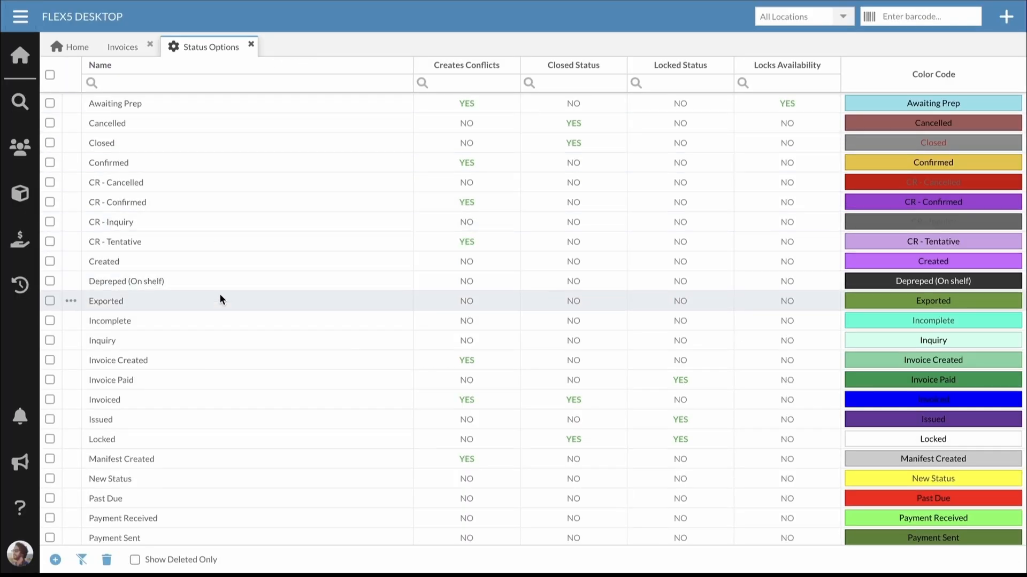
double_click(137, 380)
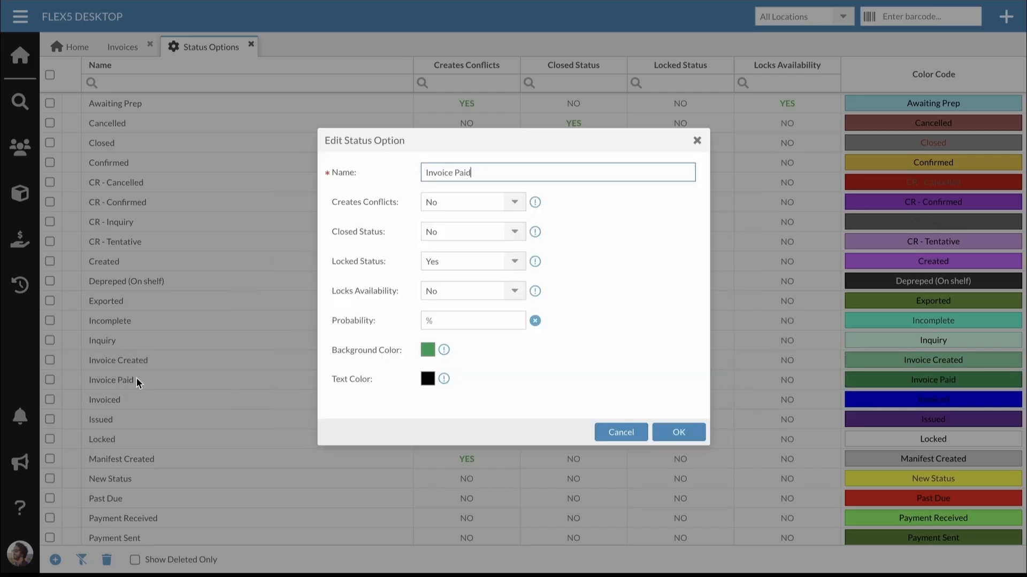
left_click(455, 231)
left_click(460, 271)
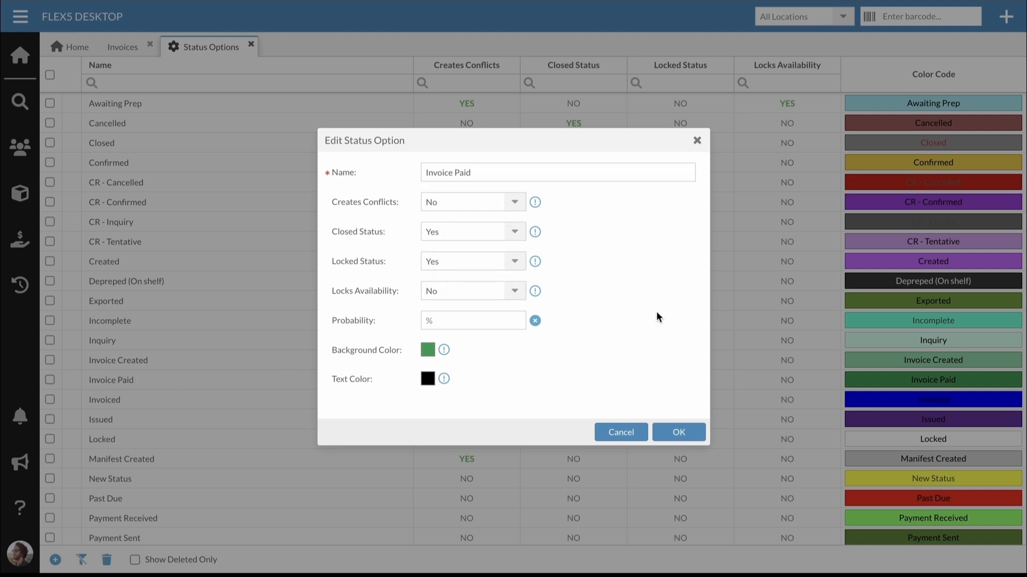
left_click(678, 432)
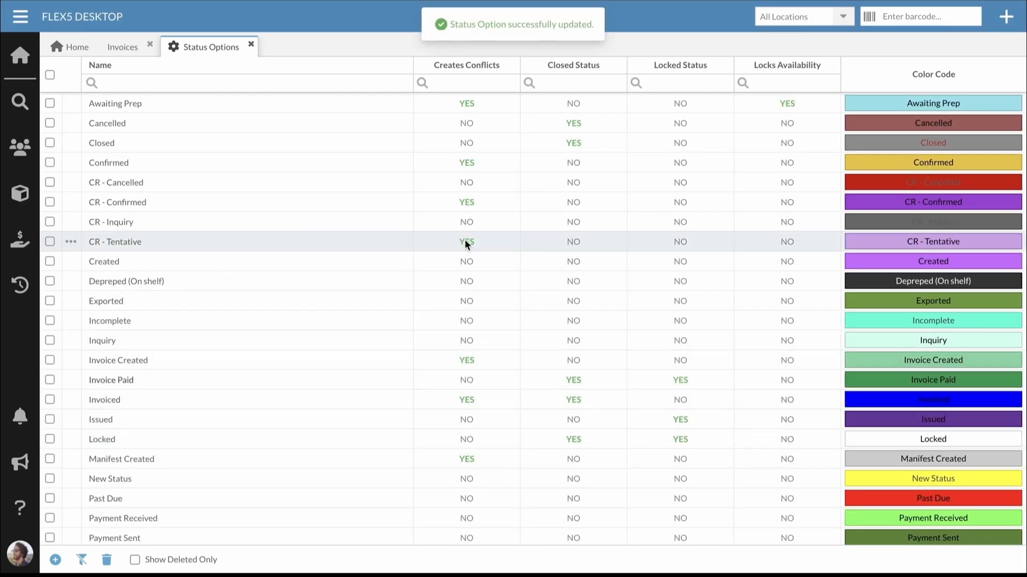
left_click(252, 46)
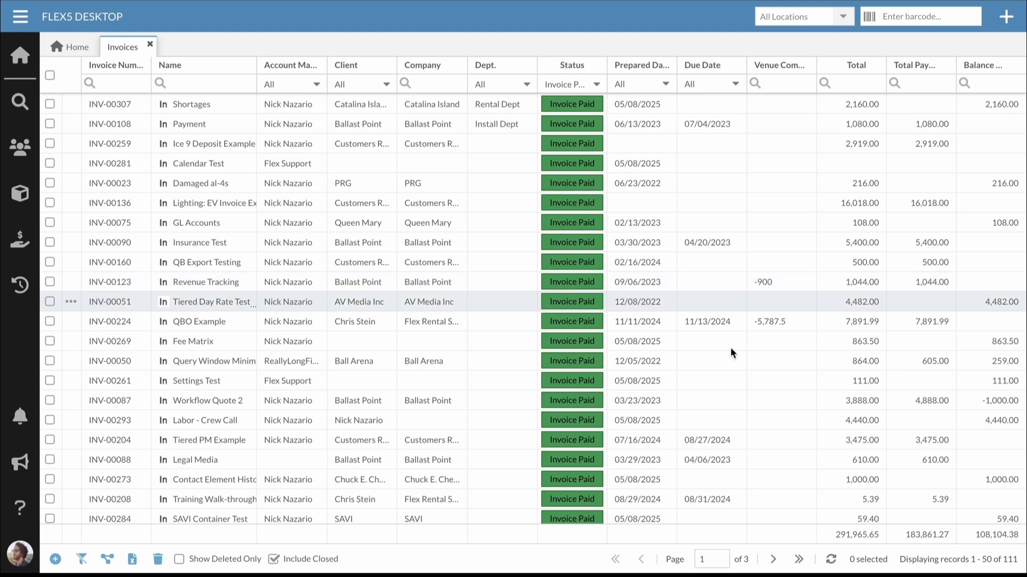
Step: Reload the Invoices list with its default settings and filter it to only the Invoice Paid status
left_click(832, 559)
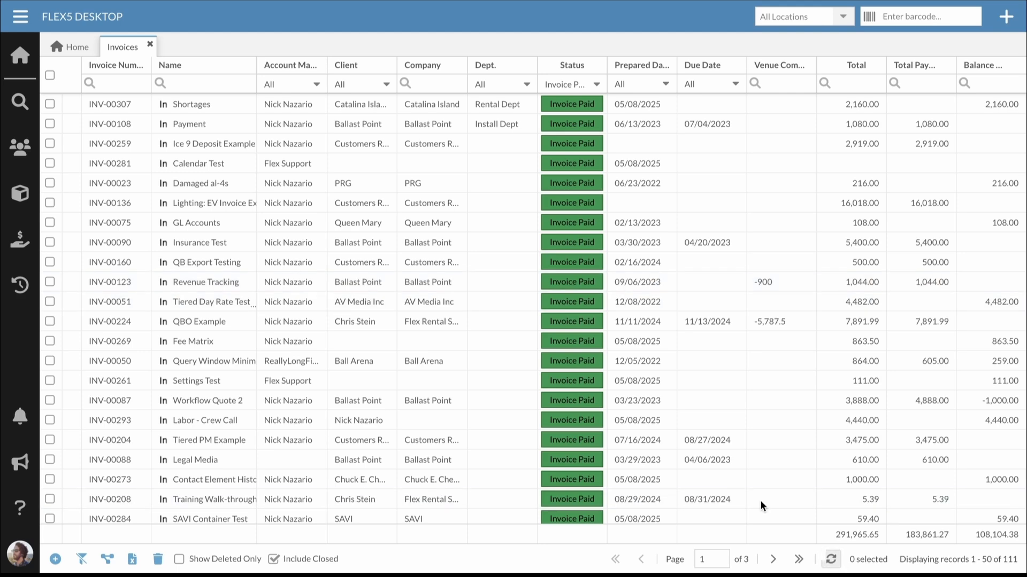
right_click(129, 48)
left_click(178, 130)
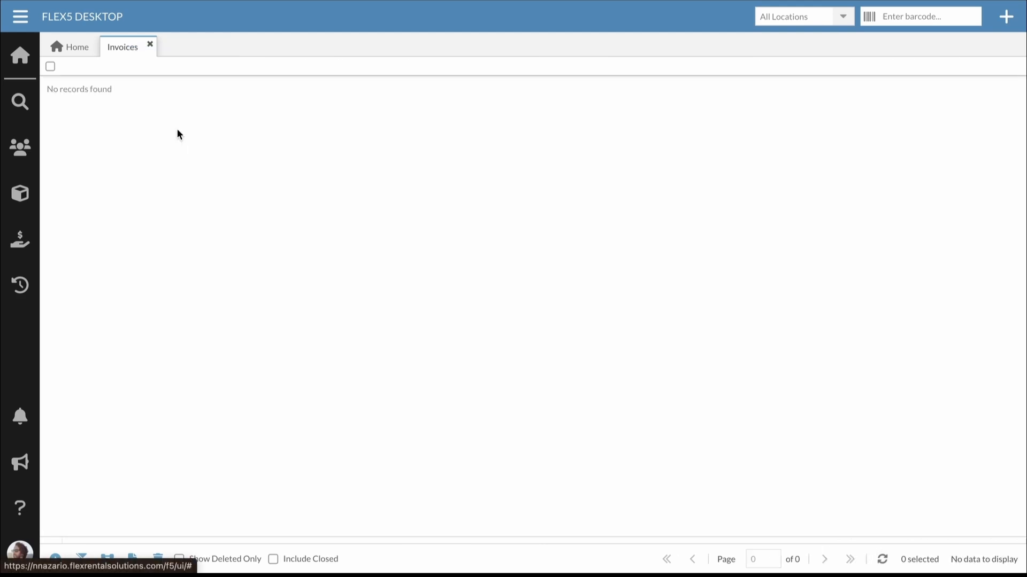
left_click(596, 84)
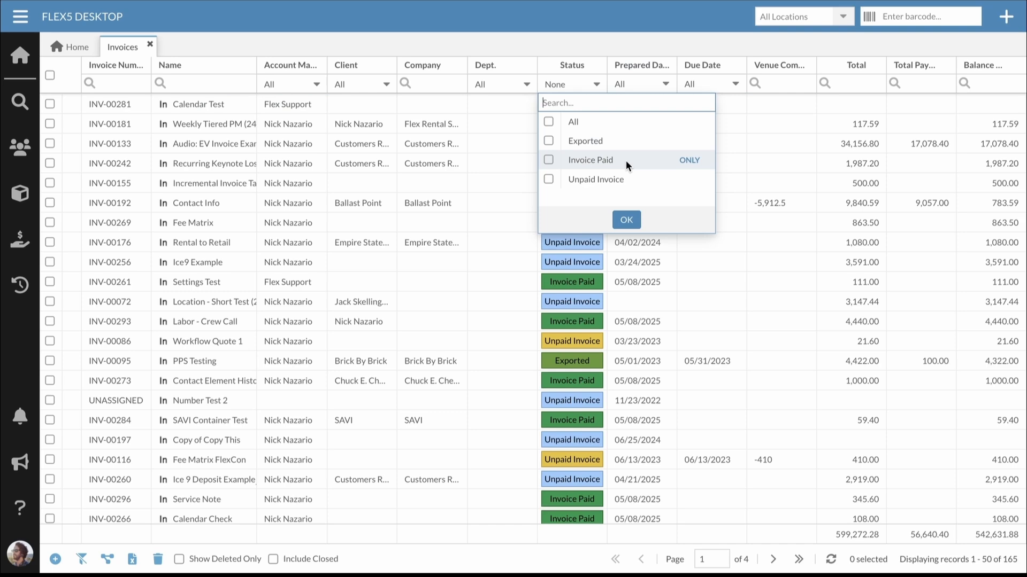
left_click(697, 159)
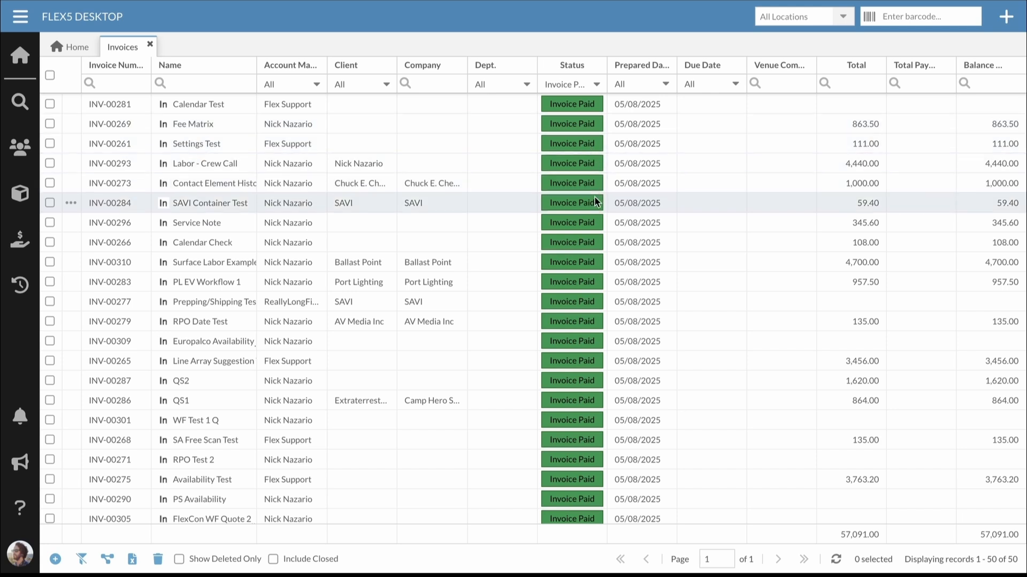
Step: Check which workflow is assigned in the Invoice element definition's general settings, and close the definition tabs
left_click(23, 23)
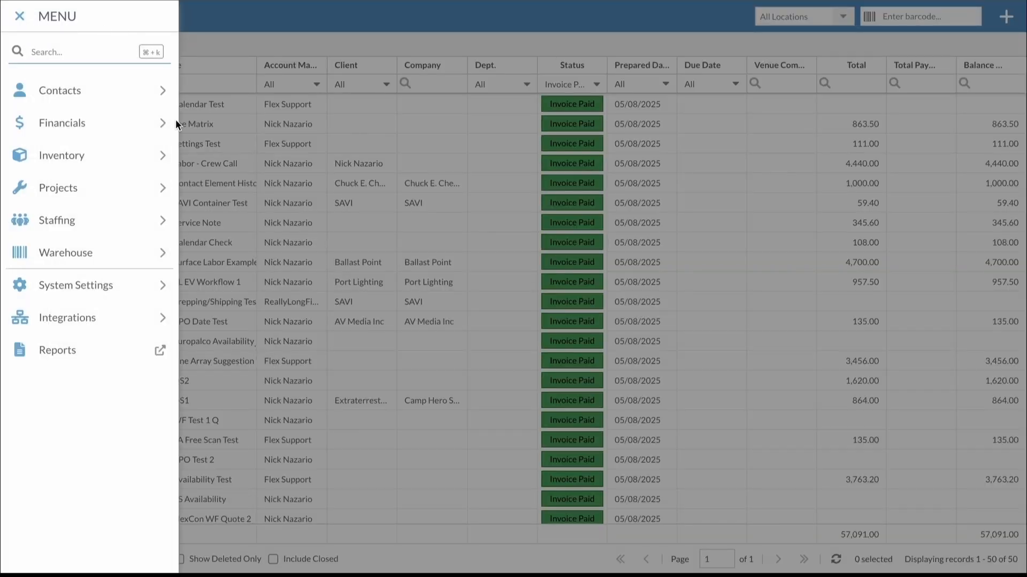
left_click(155, 192)
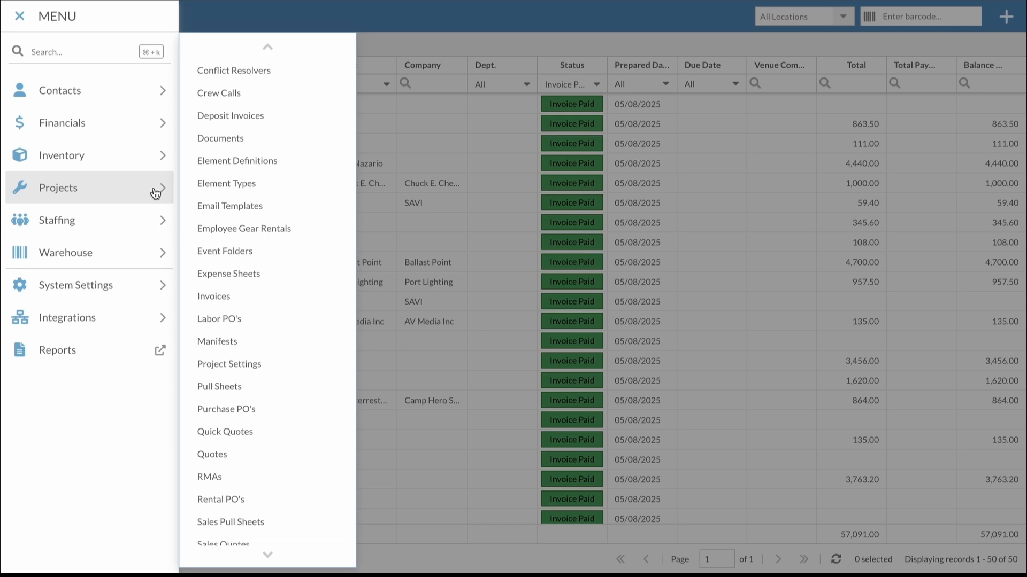
left_click(233, 160)
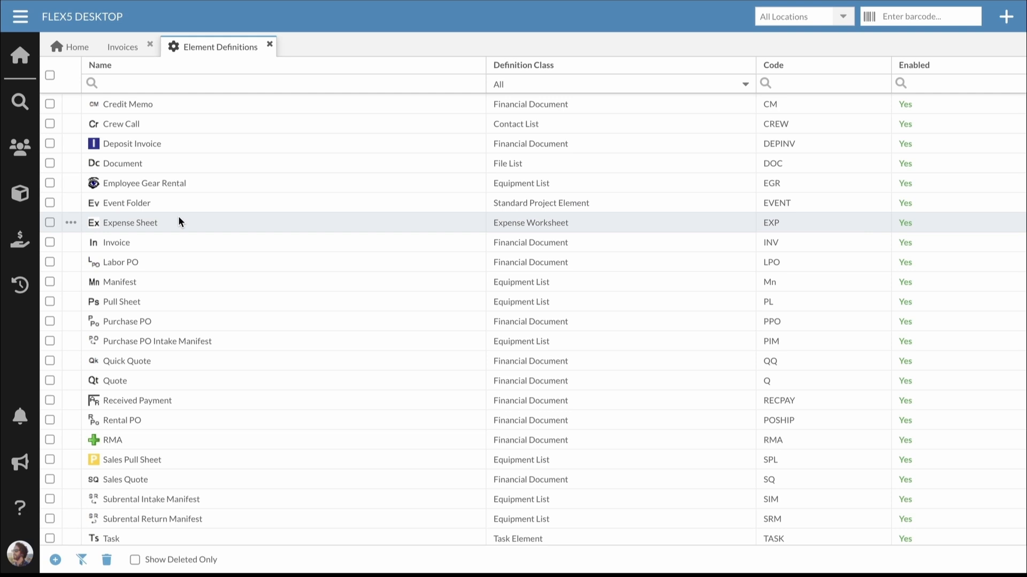
double_click(158, 242)
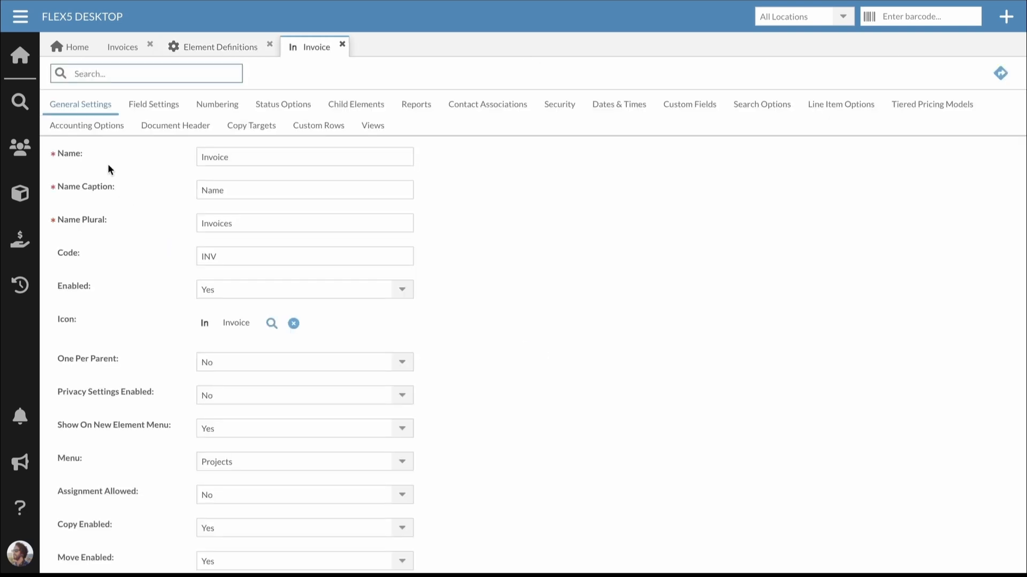
scroll(146, 476, "down", 3)
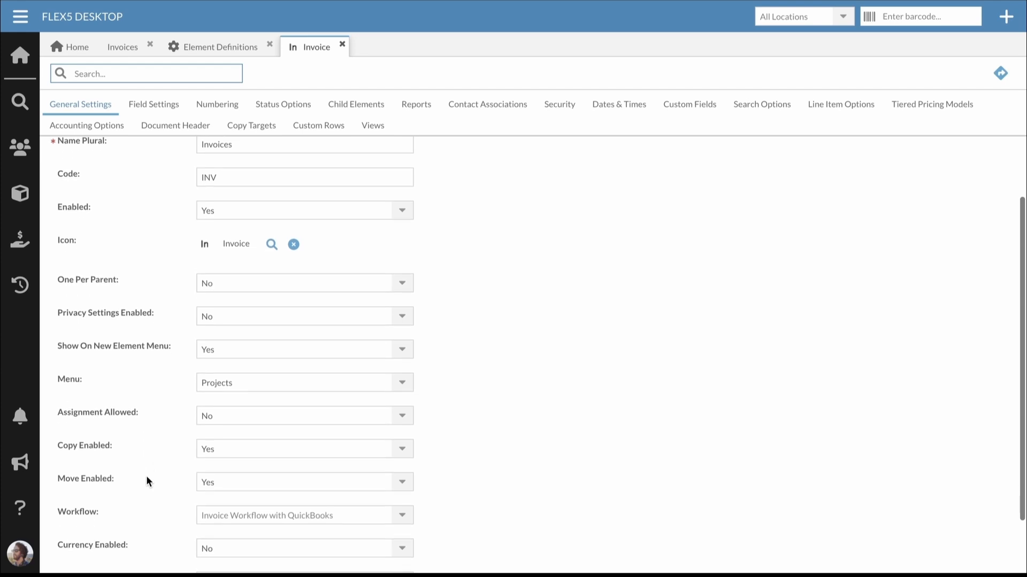
mouse_move(225, 463)
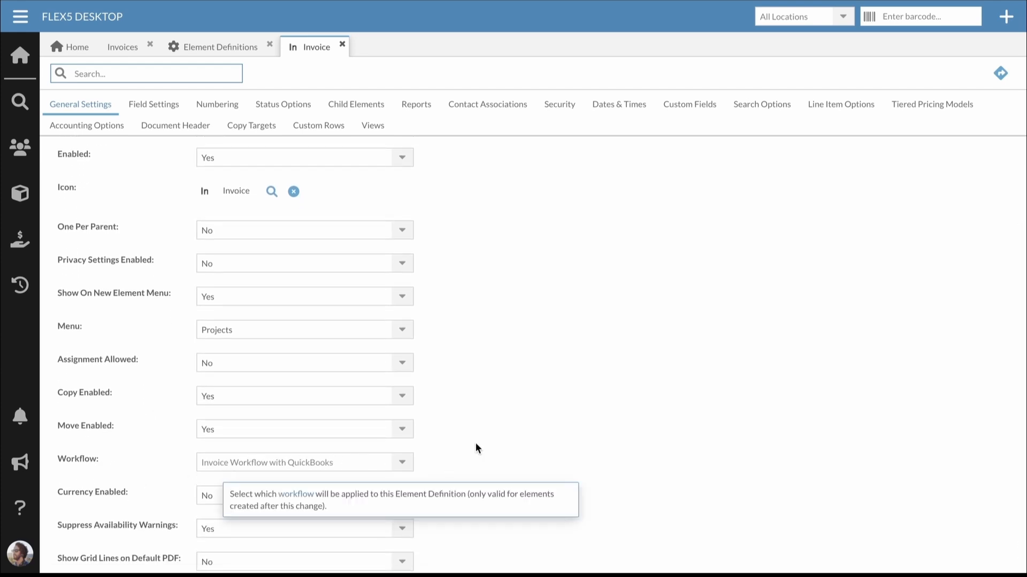
left_click(342, 44)
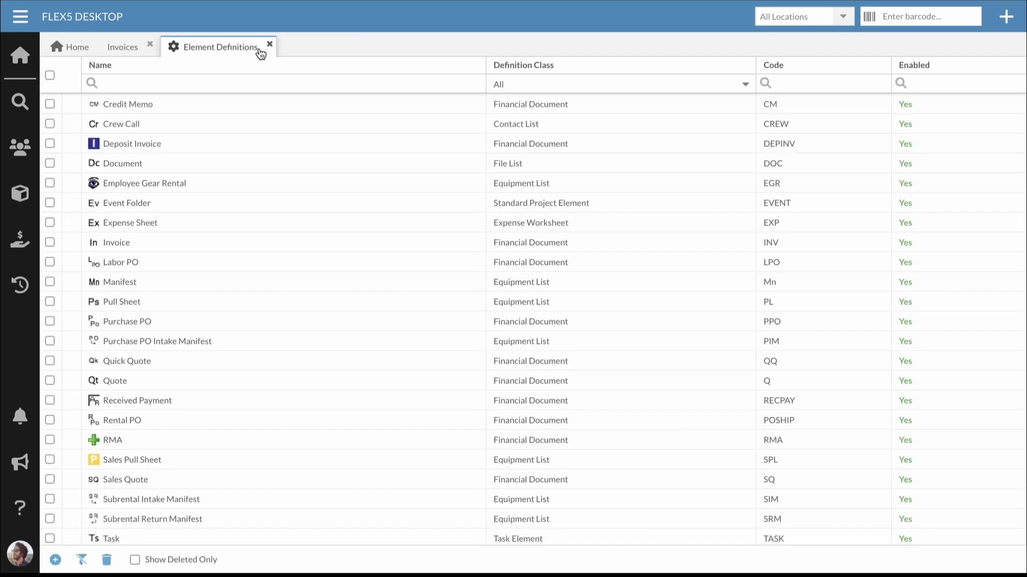
left_click(269, 44)
Step: Open Invoice Workflow with QuickBooks from the workflow list in the Projects area
left_click(21, 21)
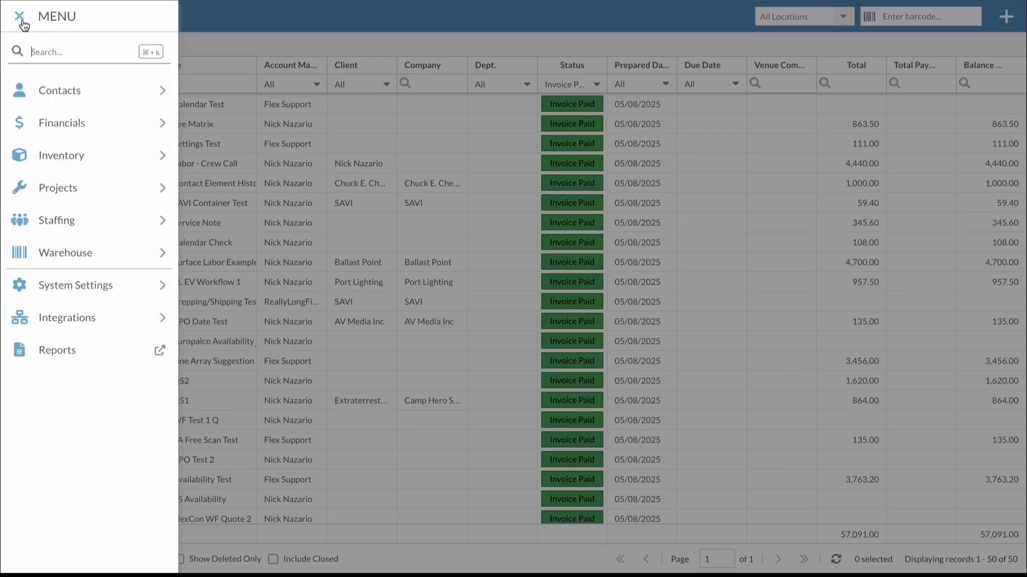
left_click(97, 194)
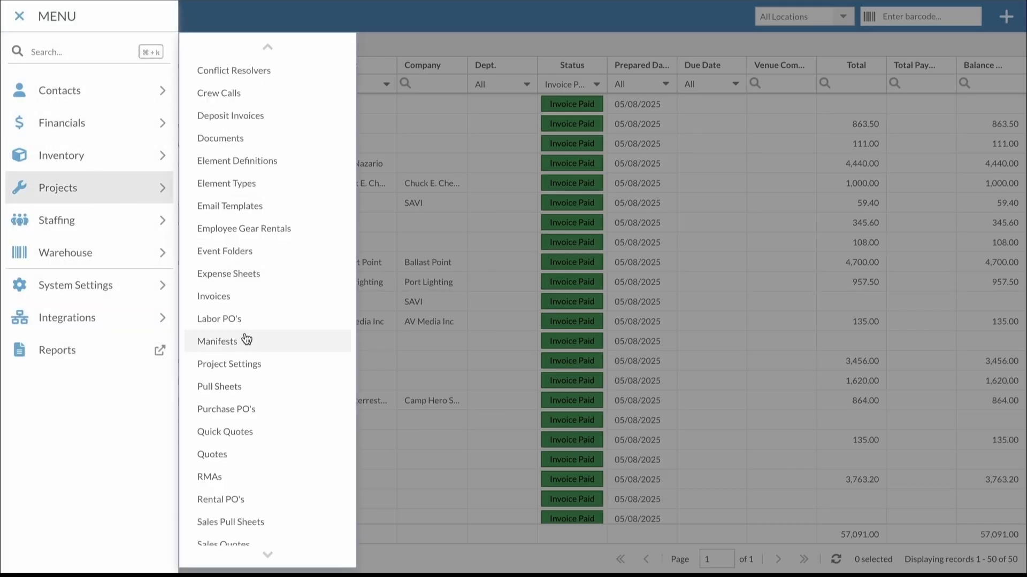
scroll(254, 440, "down", 4)
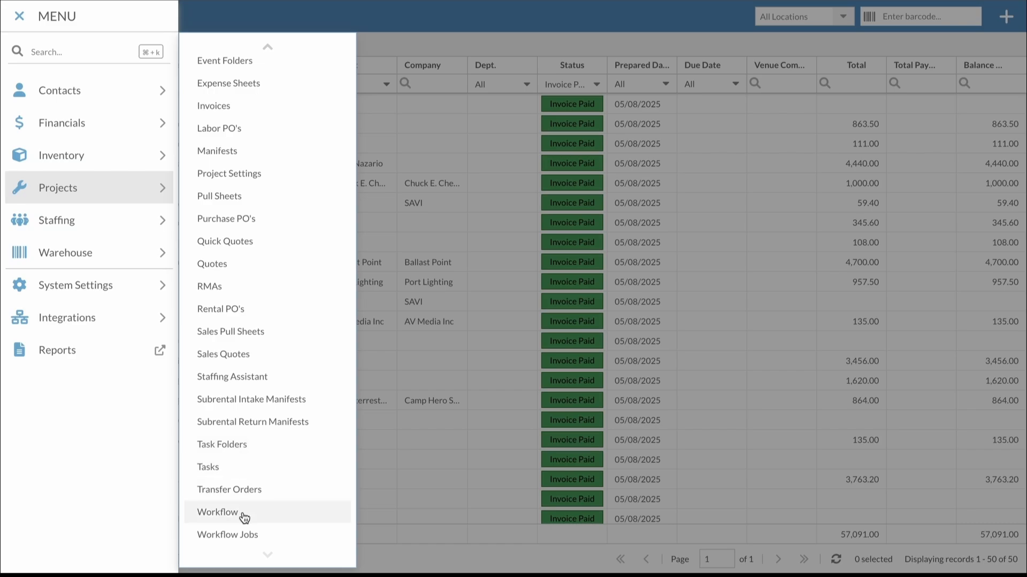
left_click(243, 514)
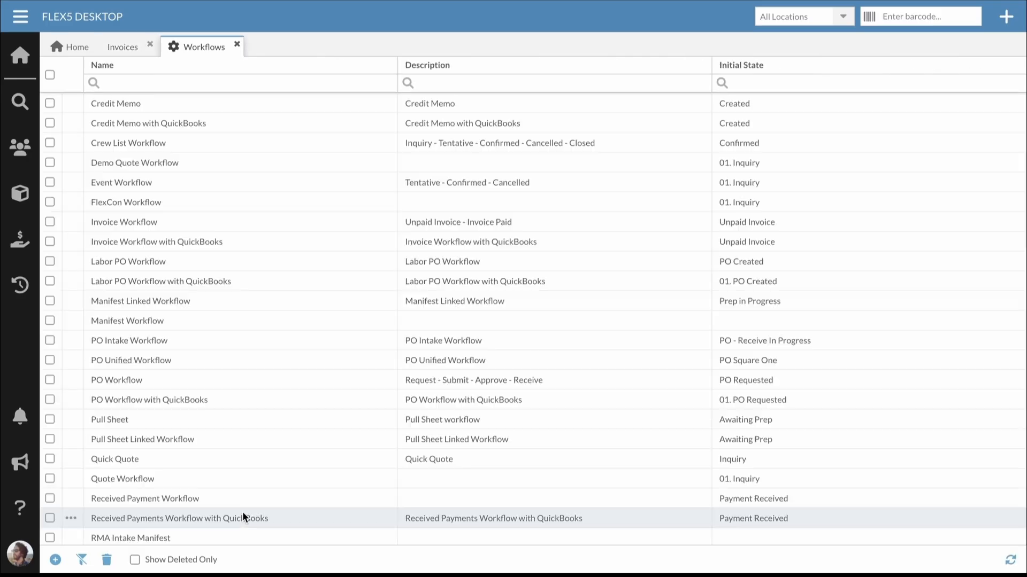
double_click(222, 242)
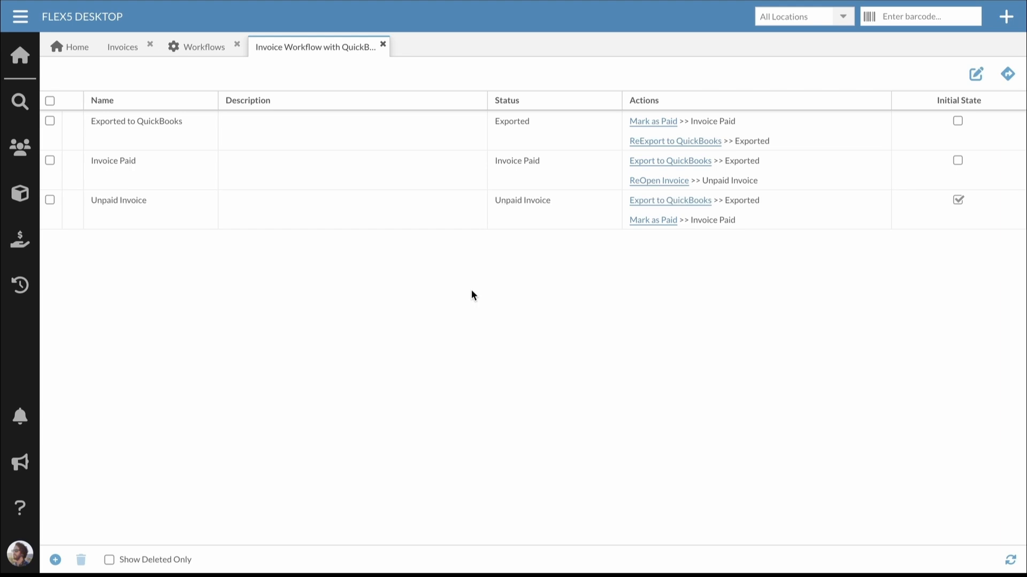
Step: Add a new status option named Reset to the Status Options list, keeping its default settings
left_click(24, 18)
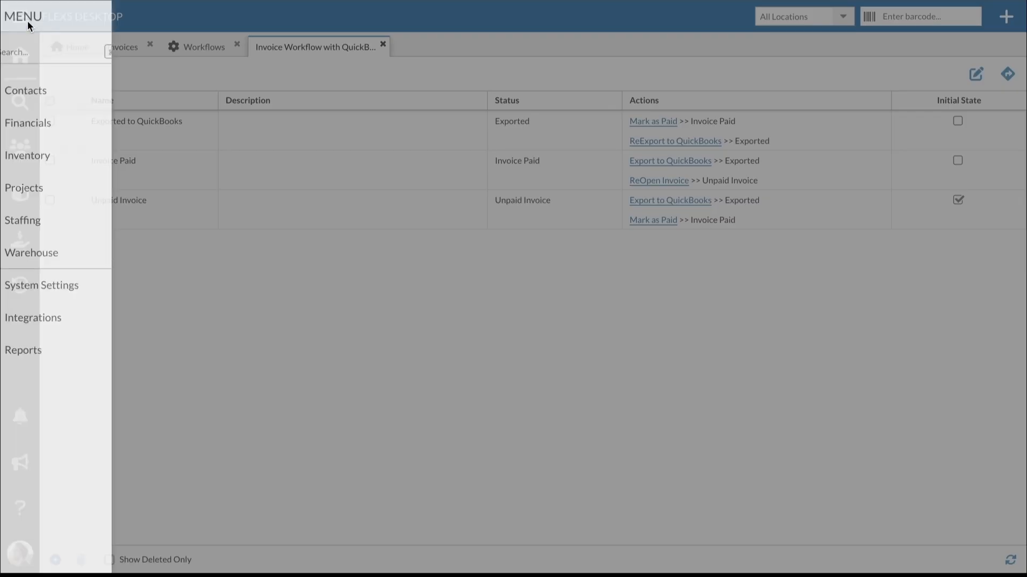
type("stat")
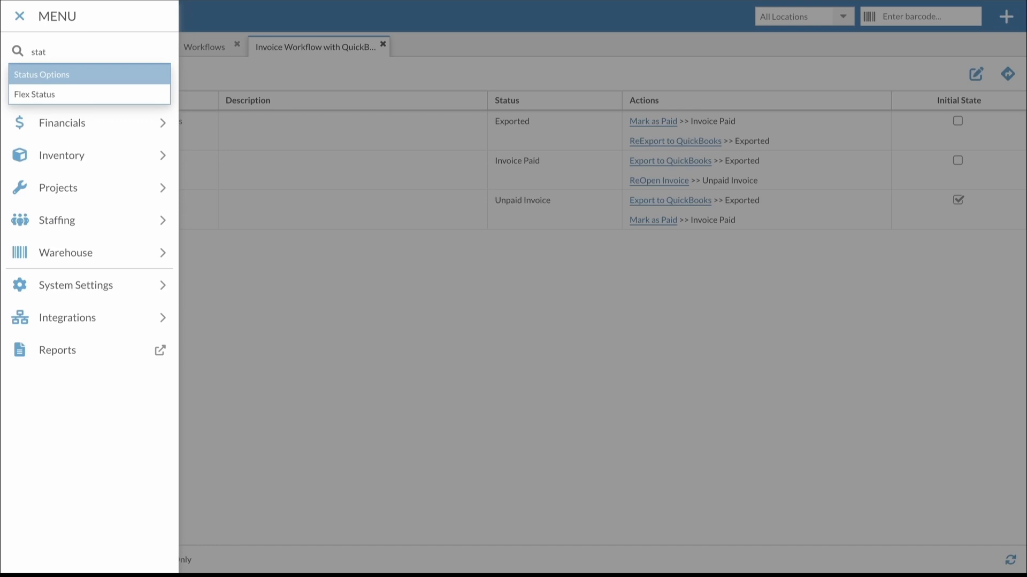
key("Return")
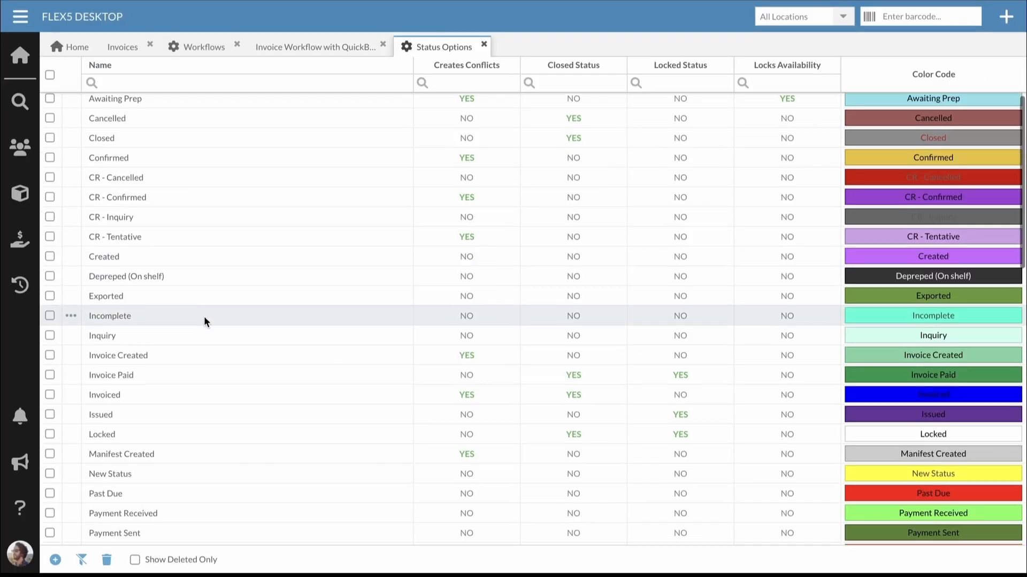
scroll(205, 321, "down", 6)
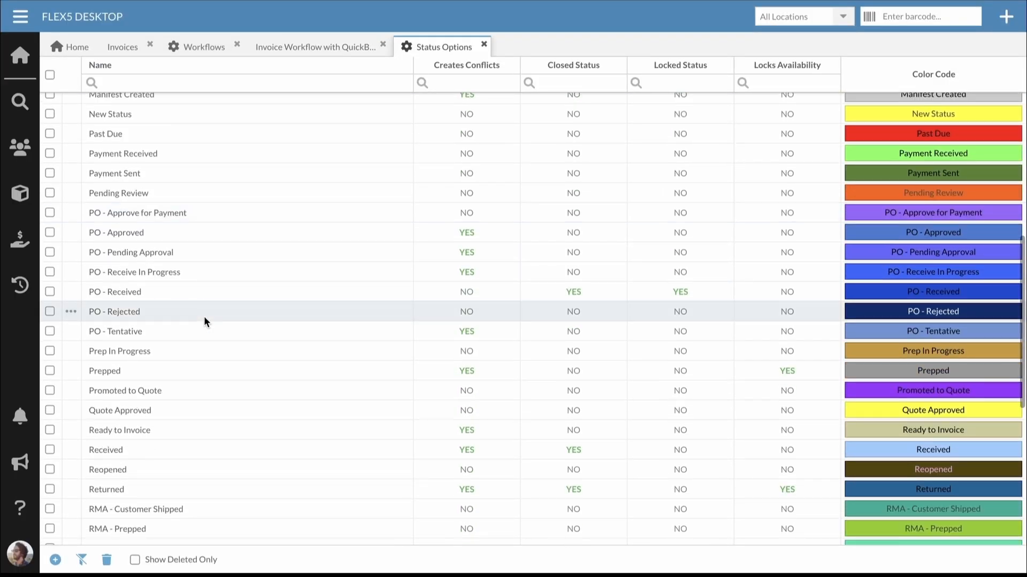
scroll(204, 319, "down", 2)
scroll(204, 316, "down", 4)
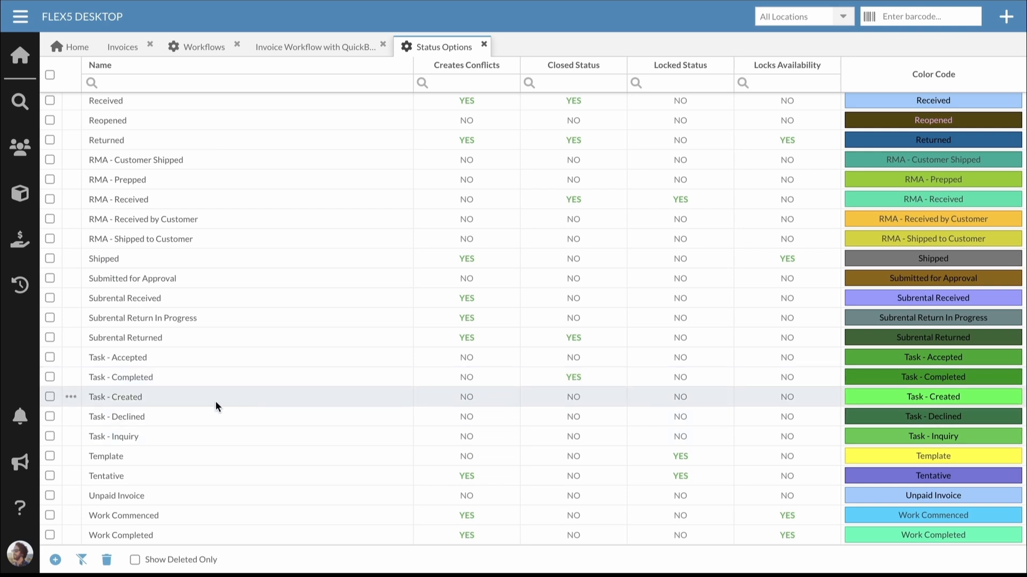
left_click(55, 560)
left_click(429, 182)
type("Reset")
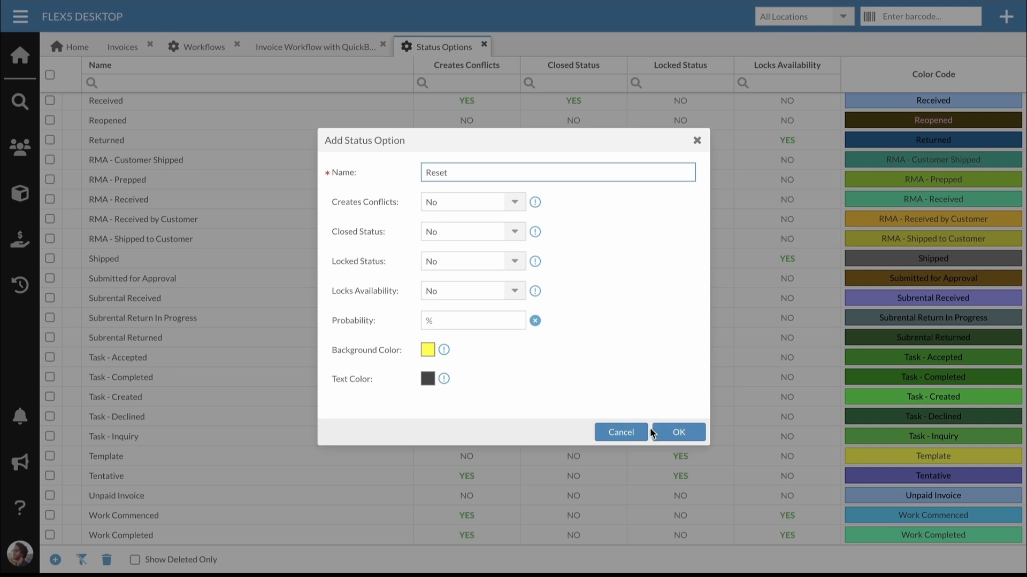
left_click(677, 432)
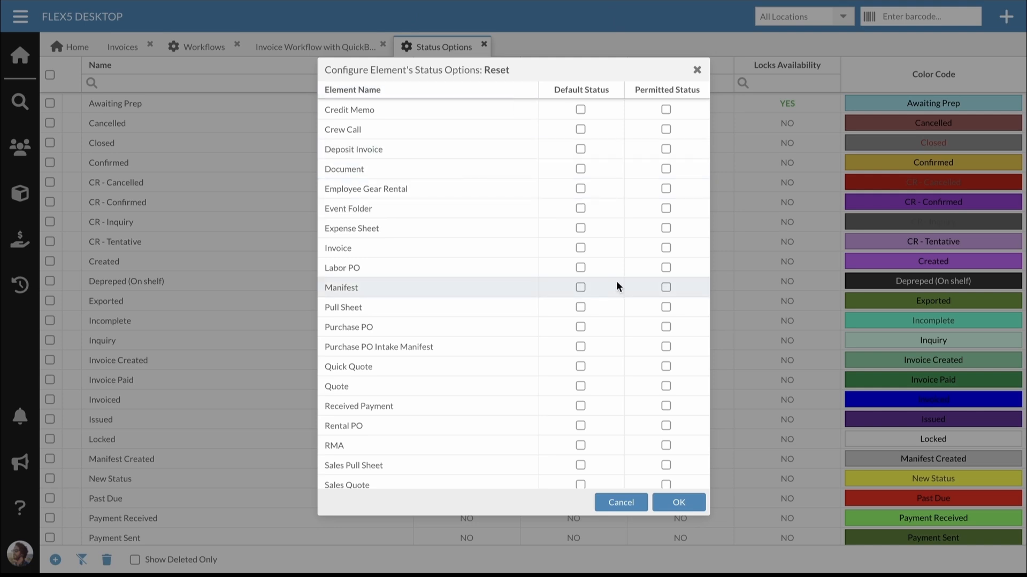
Step: Make Reset a permitted status for the Invoice element and close the Status Options list
left_click(665, 248)
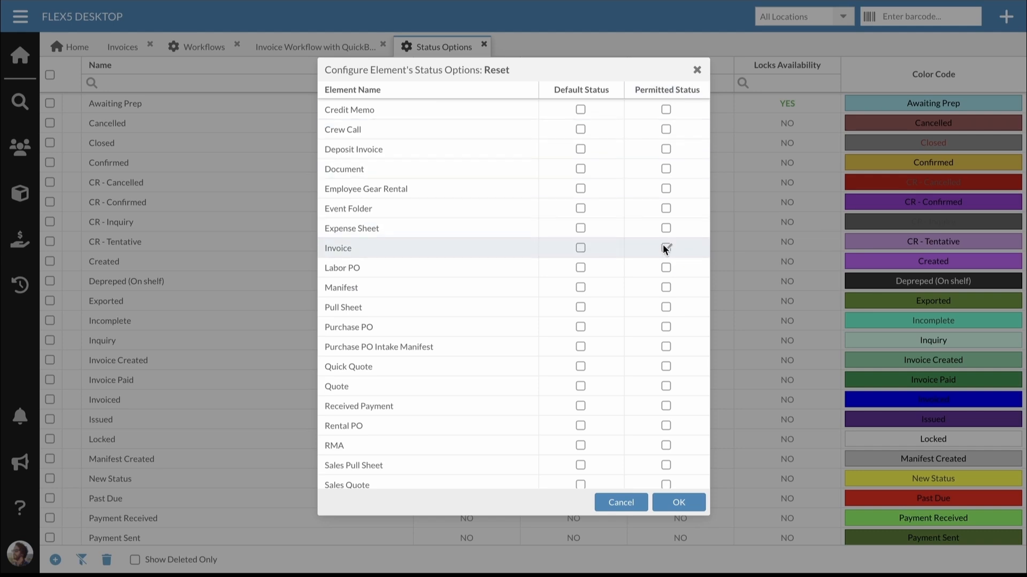
left_click(679, 502)
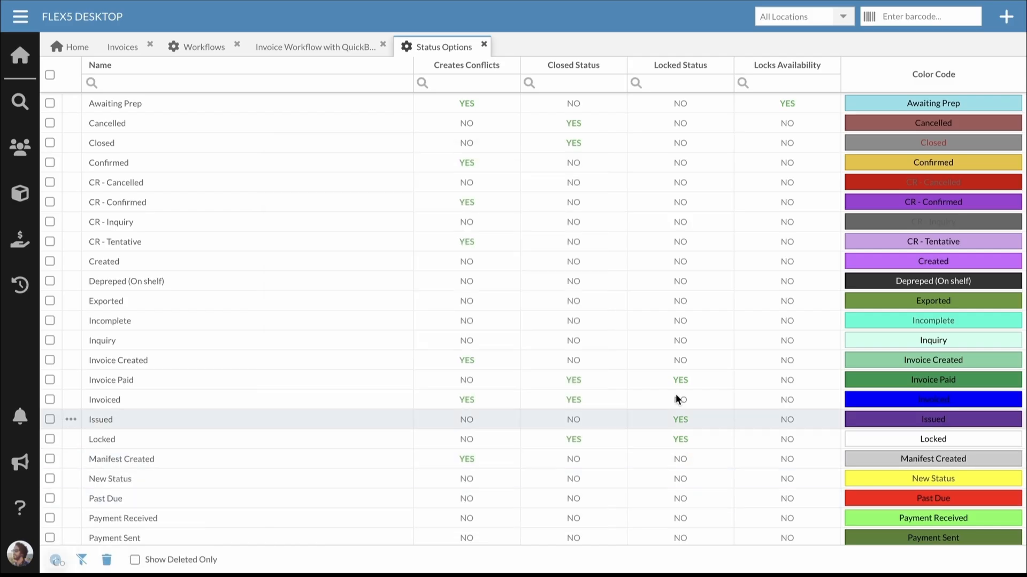
left_click(484, 44)
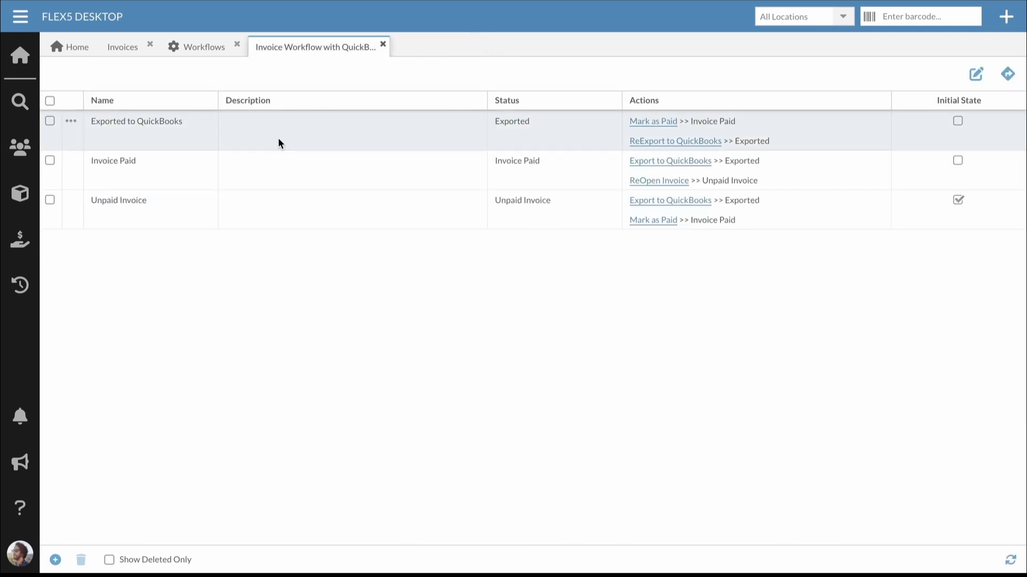
Step: Add a workflow state named Reset with the status Reset to the invoice workflow
left_click(55, 560)
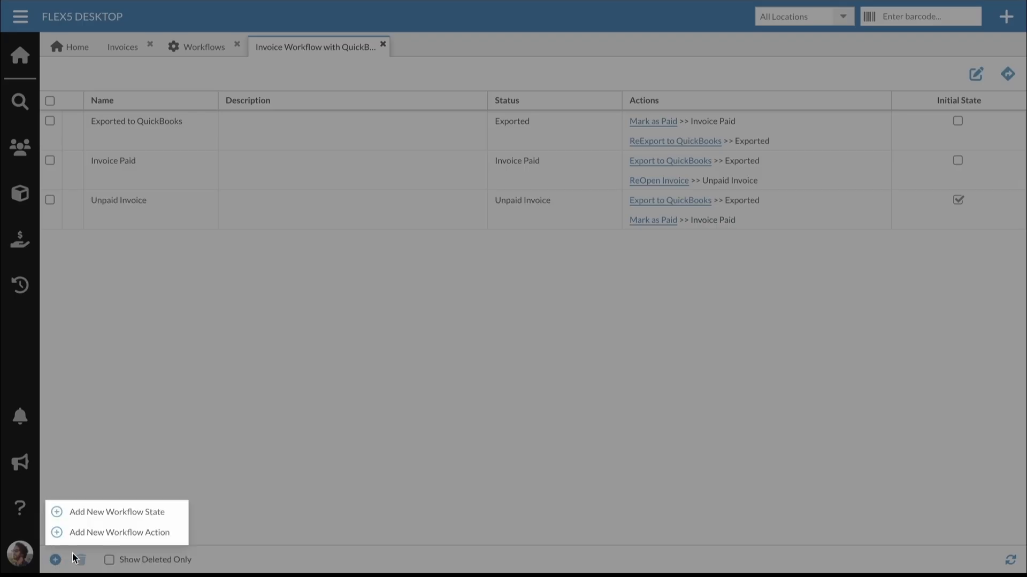
left_click(126, 514)
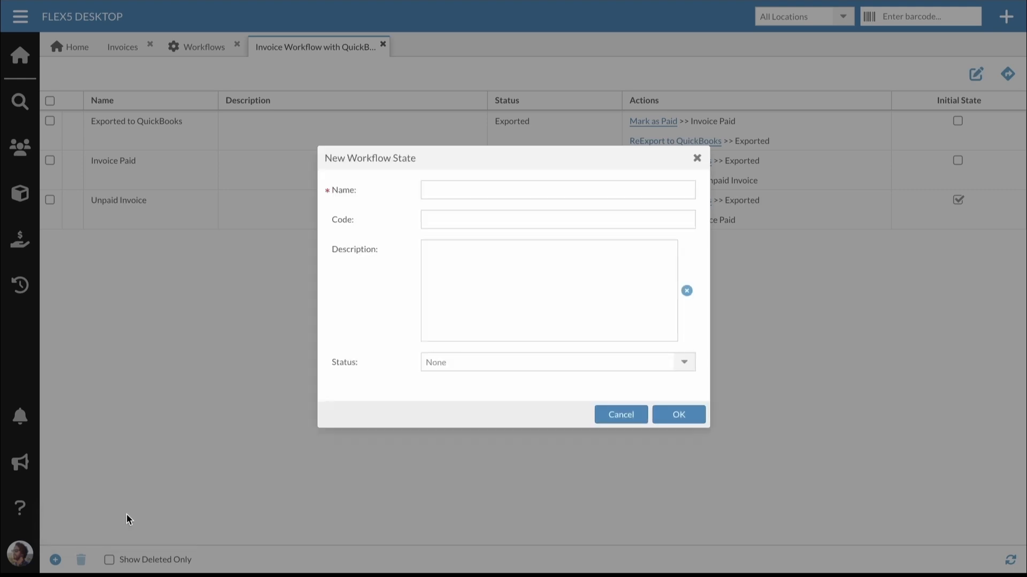
left_click(472, 188)
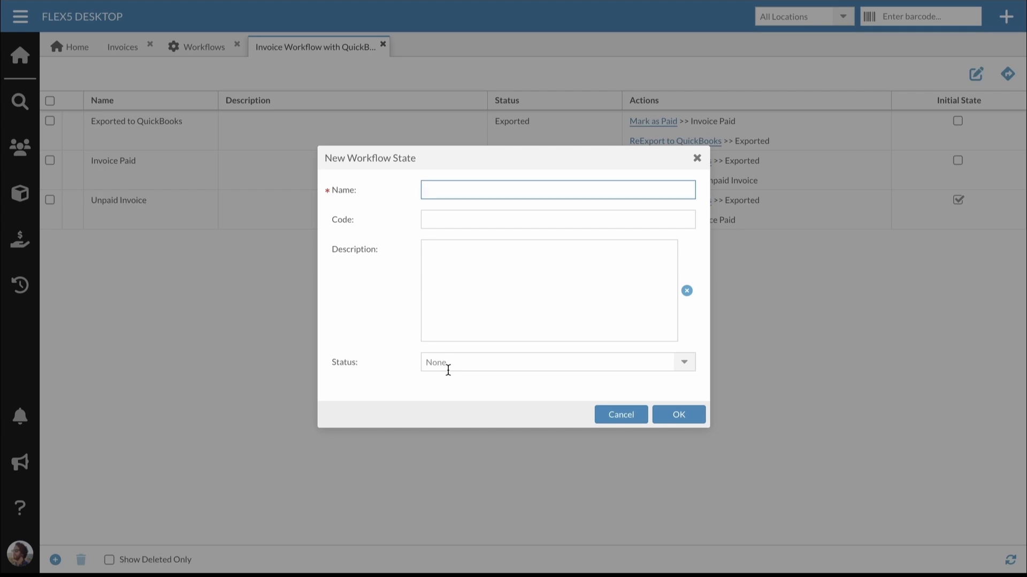
type("Reset")
left_click(495, 362)
scroll(504, 323, "down", 5)
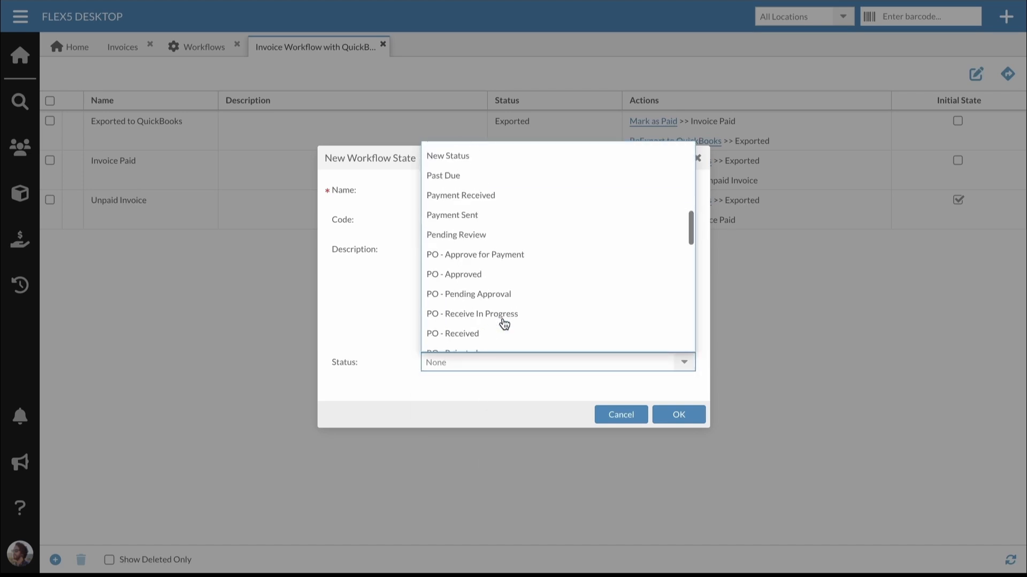
scroll(504, 323, "down", 5)
left_click(503, 323)
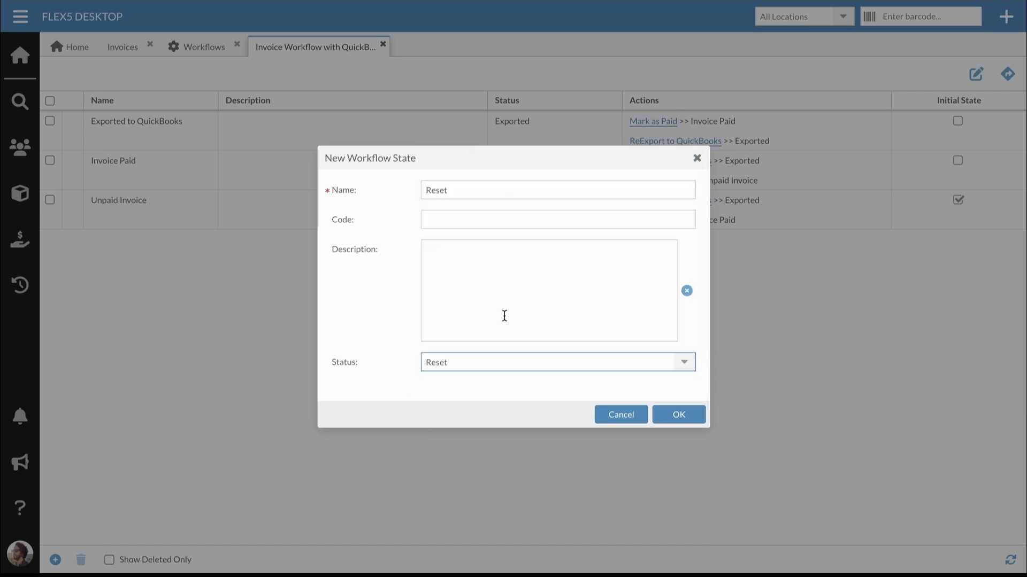
left_click(686, 416)
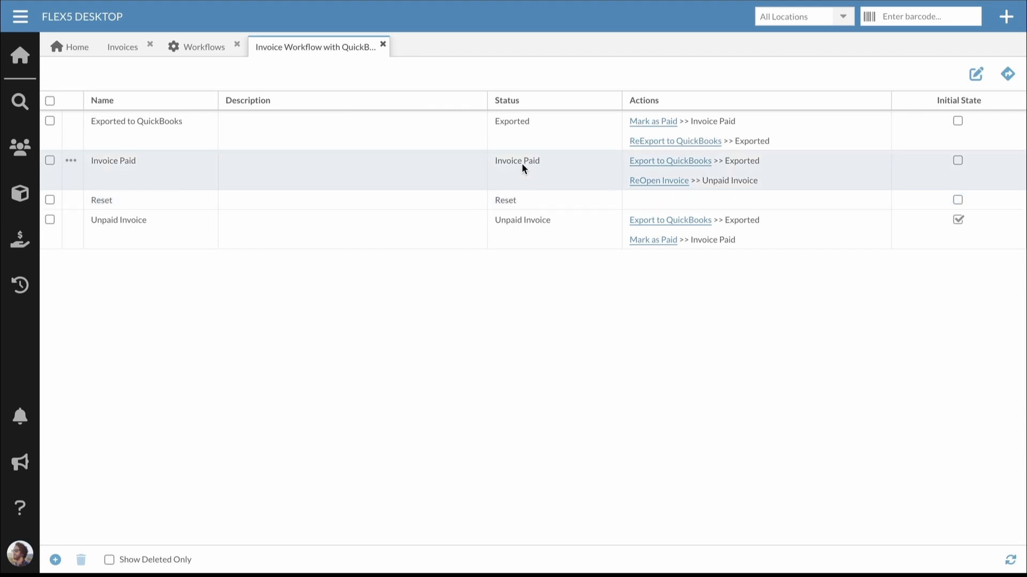
Step: Create a workflow action named Reset with Invoice Paid as source state and Reset as target state
left_click(55, 562)
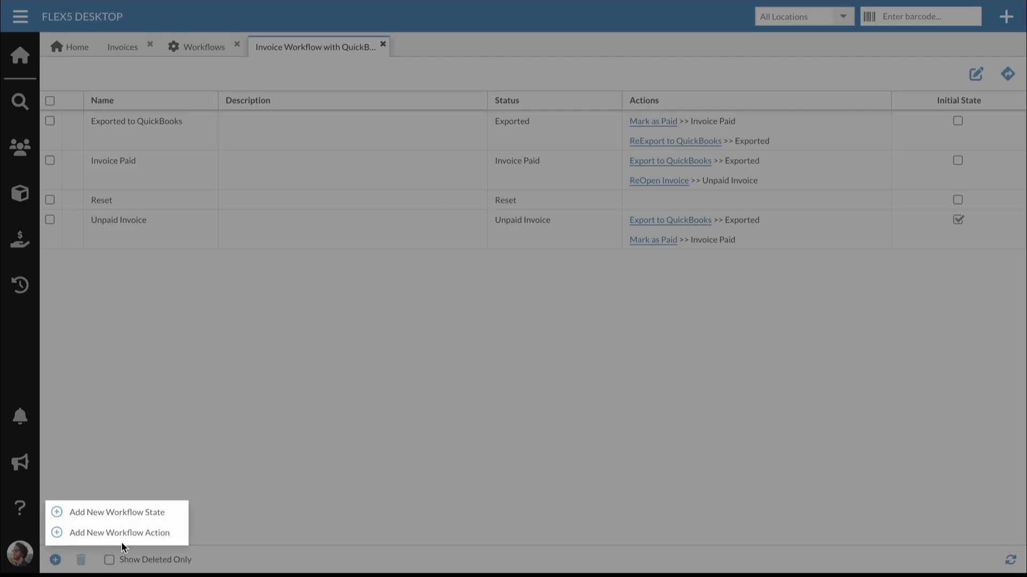
left_click(162, 533)
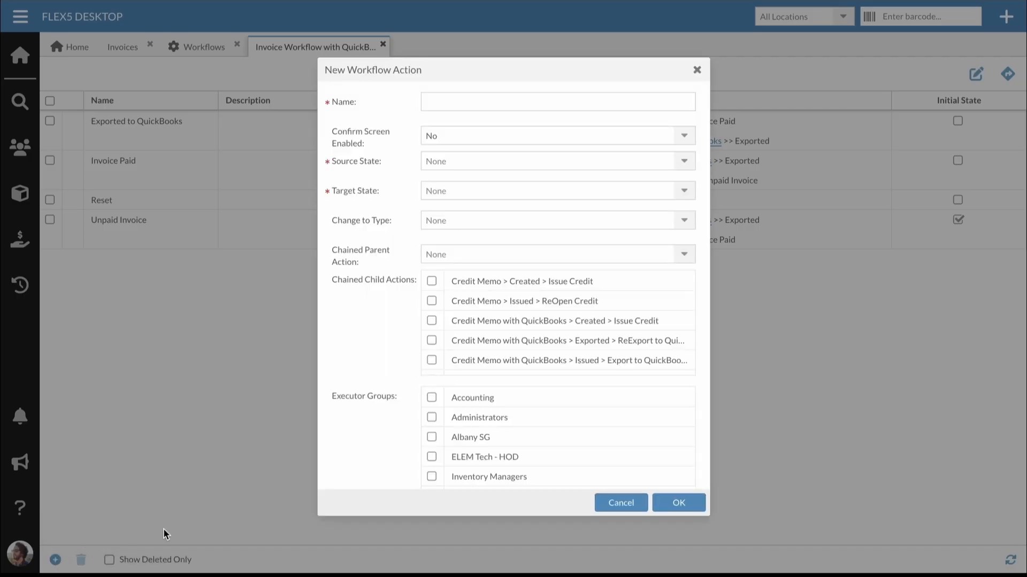
left_click(472, 101)
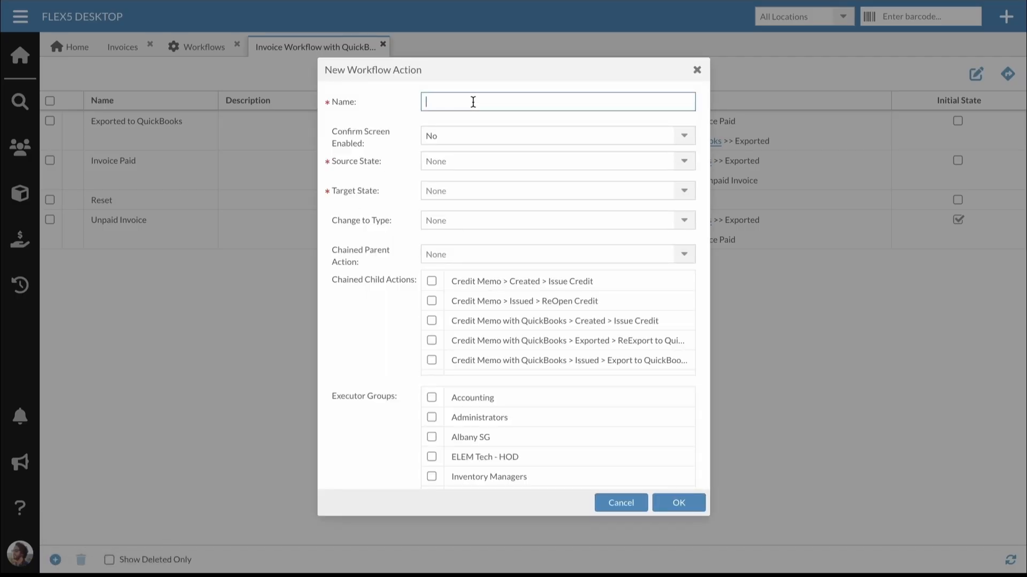
type("Reset")
left_click(512, 161)
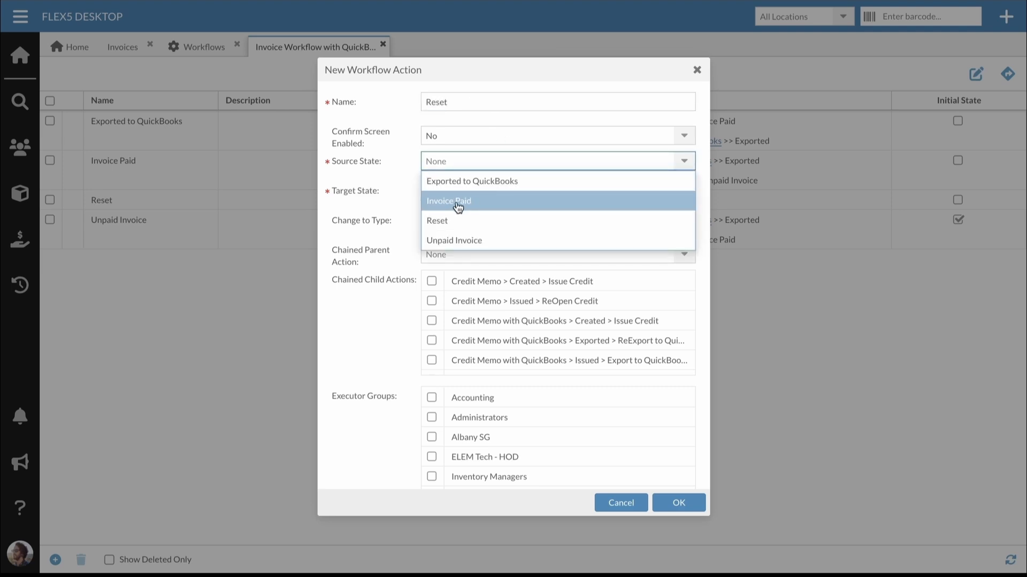
left_click(457, 202)
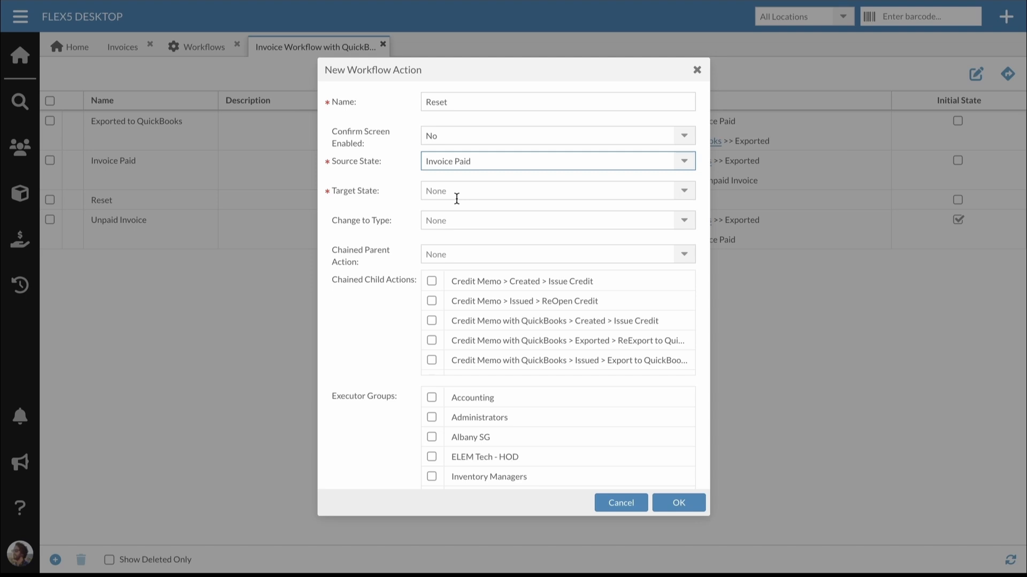
left_click(448, 189)
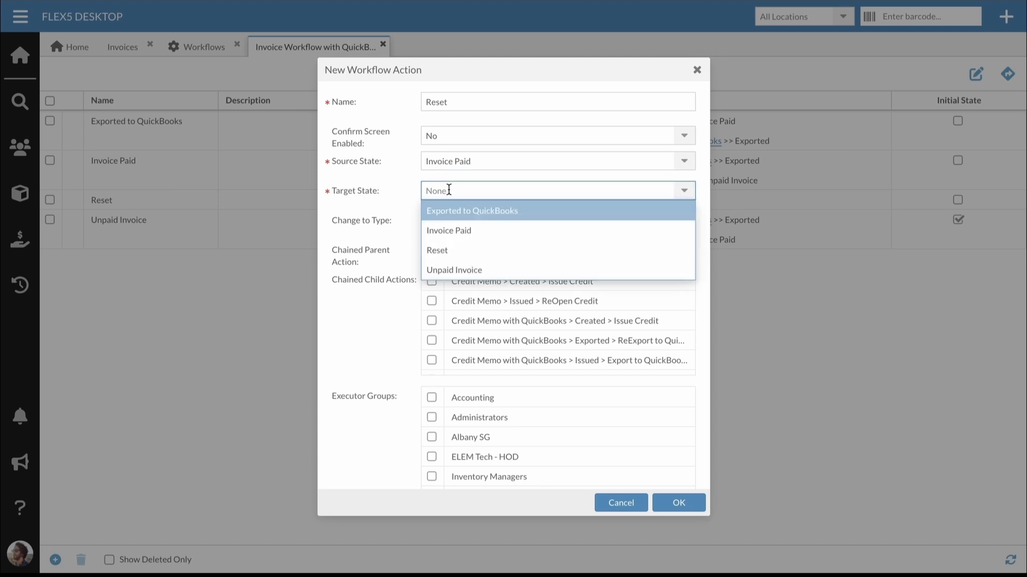
left_click(461, 251)
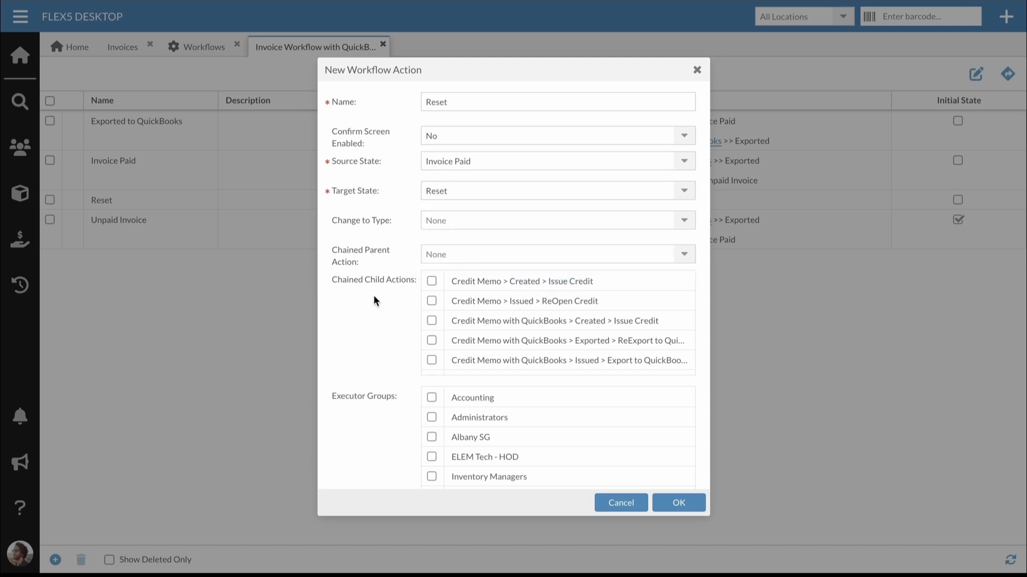
Step: Assign Administrators as the executor group of the new Reset action and save the action
scroll(374, 300, "down", 3)
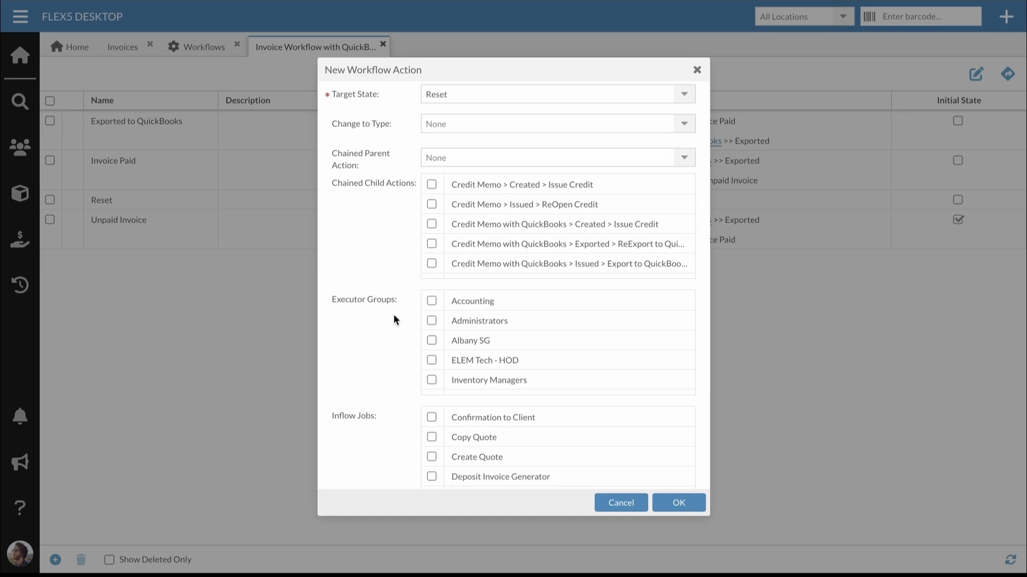
left_click(431, 320)
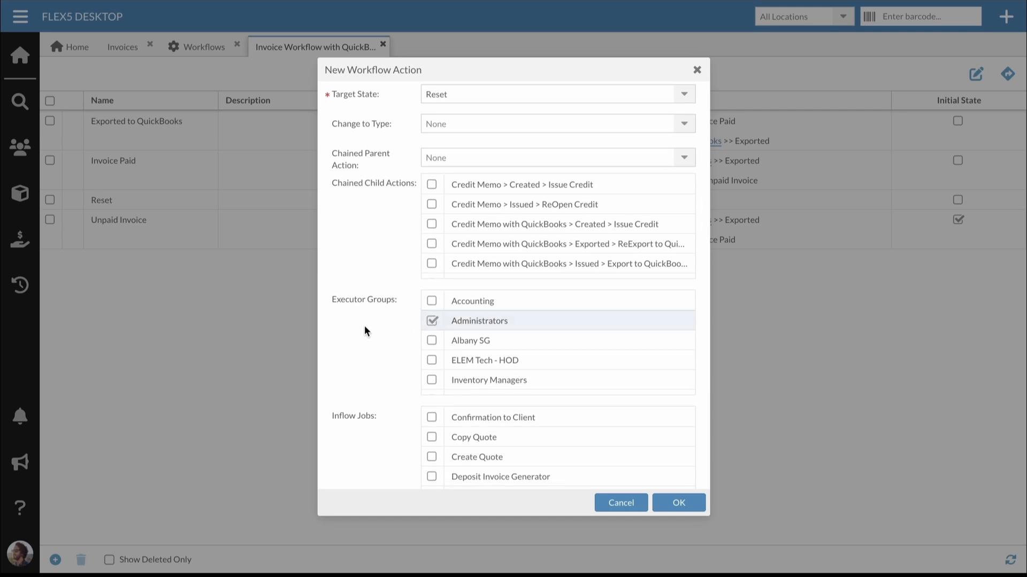
scroll(441, 303, "down", 4)
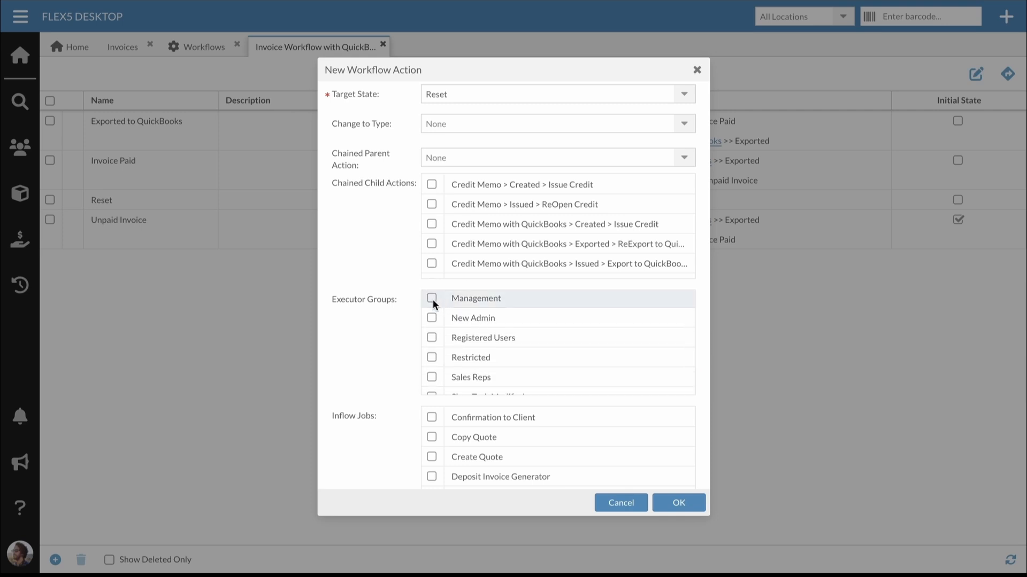
scroll(440, 310, "up", 3)
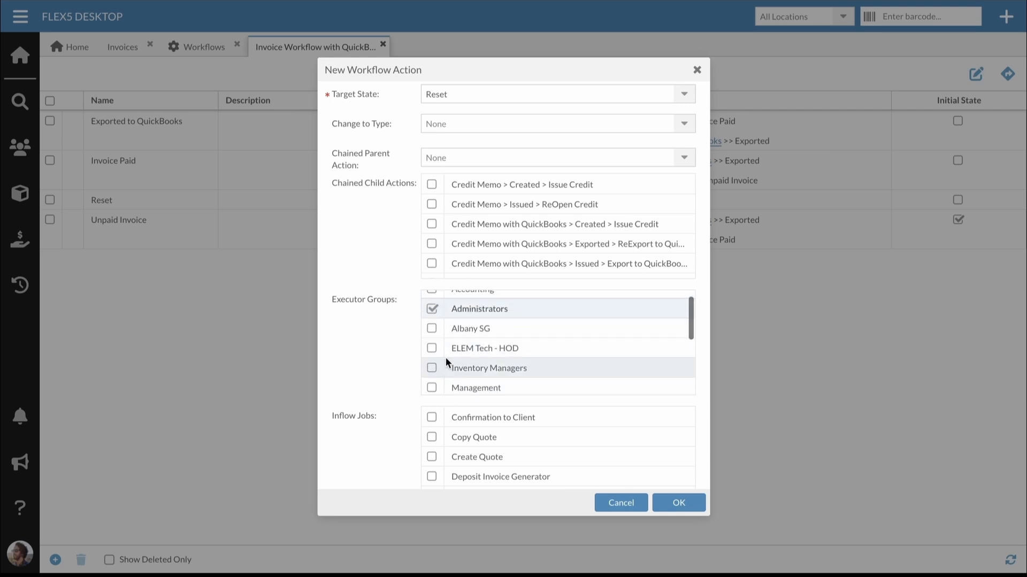
scroll(445, 357, "up", 1)
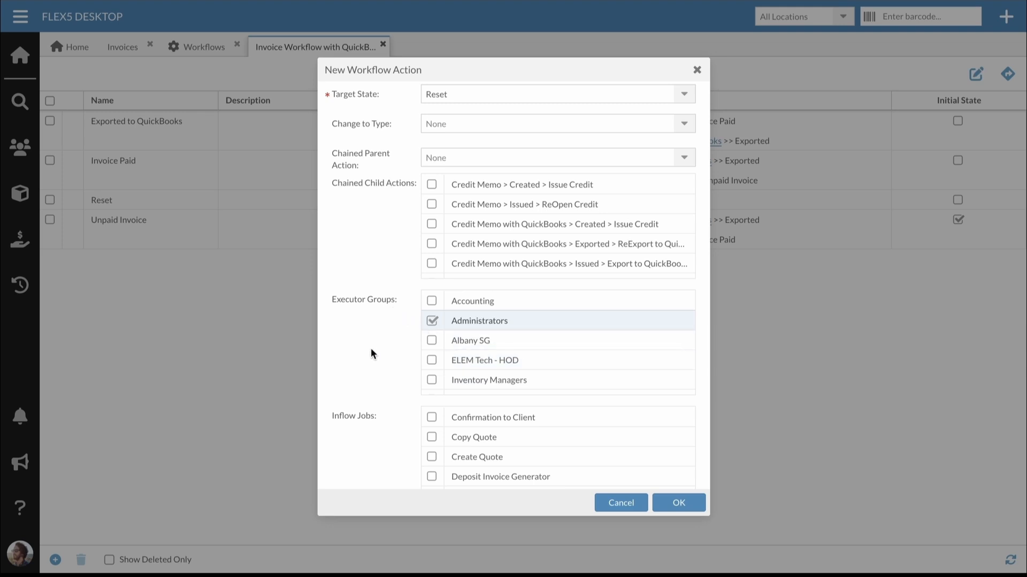
left_click(687, 504)
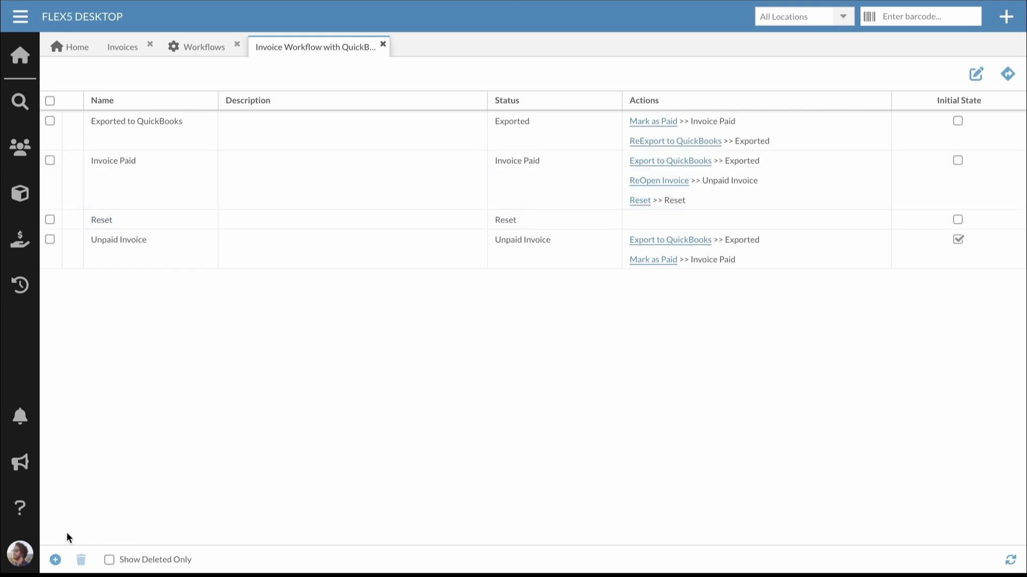
Step: Add a workflow action named Mark as Paid that moves invoices from the Reset state to Invoice Paid
left_click(56, 560)
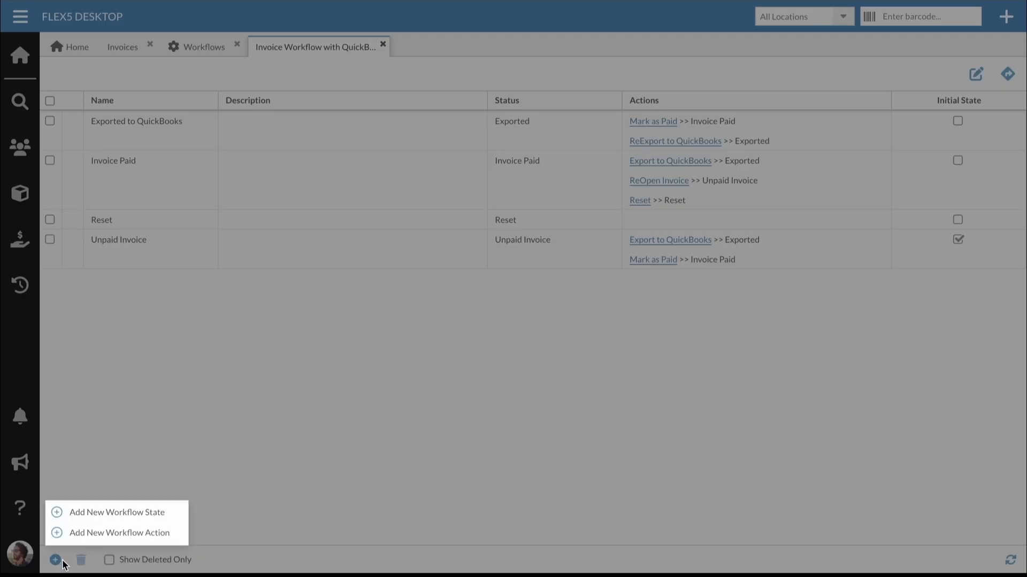
left_click(128, 537)
left_click(454, 102)
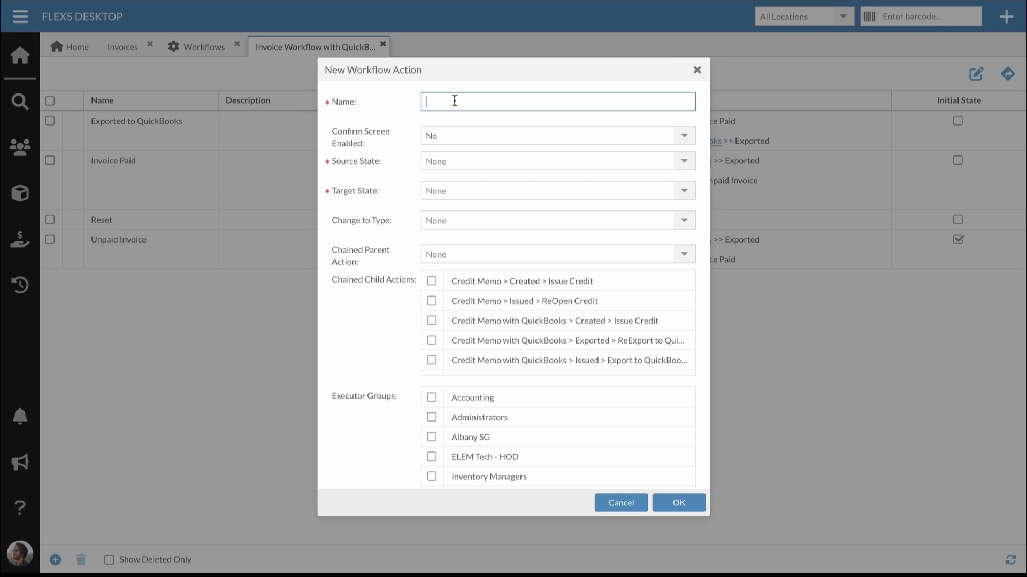
type("Mark as Paiud")
key("BackSpace")
key("BackSpace")
type("d")
left_click(497, 162)
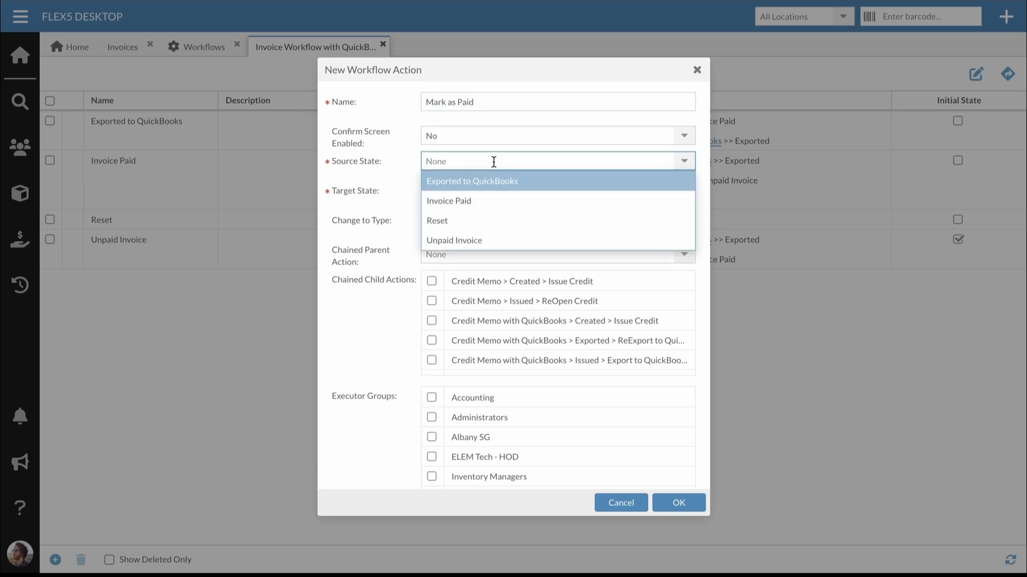
left_click(452, 229)
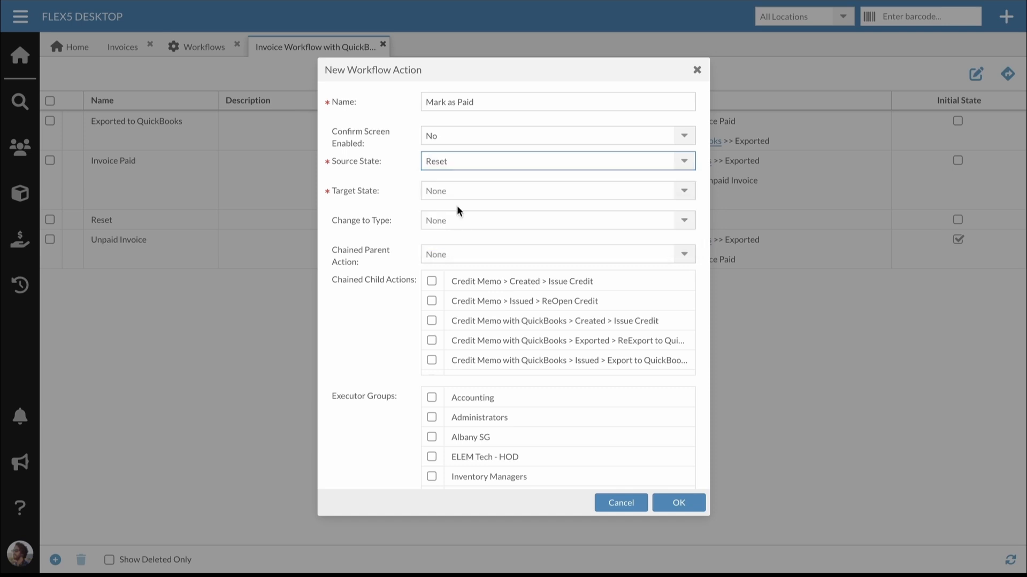
left_click(464, 191)
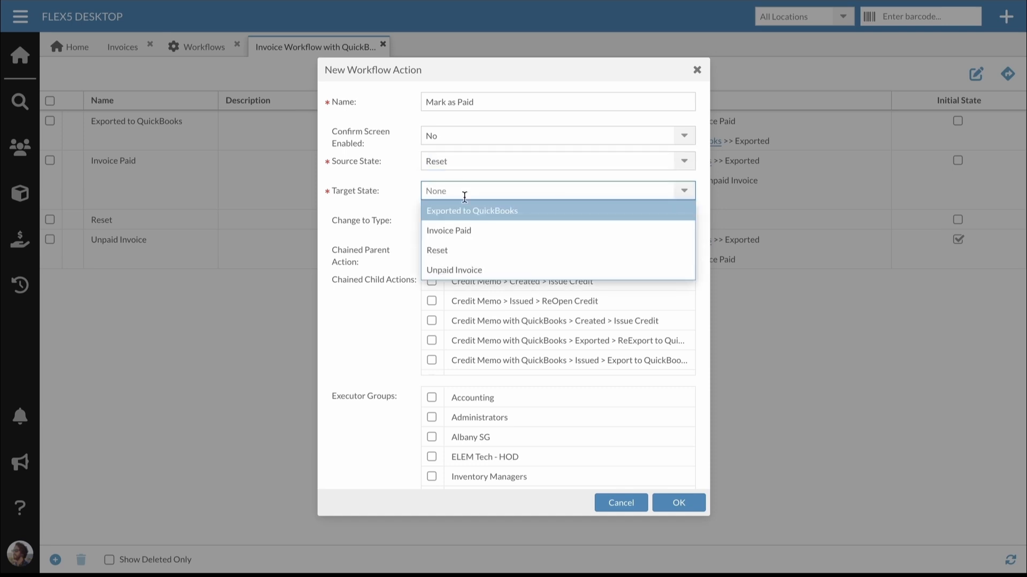
left_click(456, 231)
left_click(687, 504)
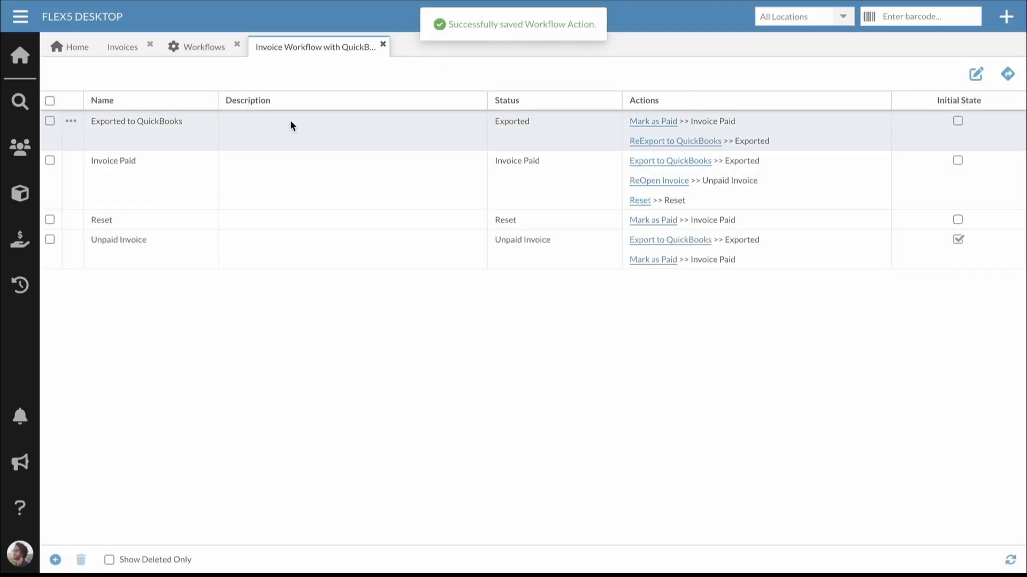
Step: Close the workflow tabs and run the Reset action in bulk on all listed Invoice Paid invoices
left_click(383, 45)
left_click(234, 46)
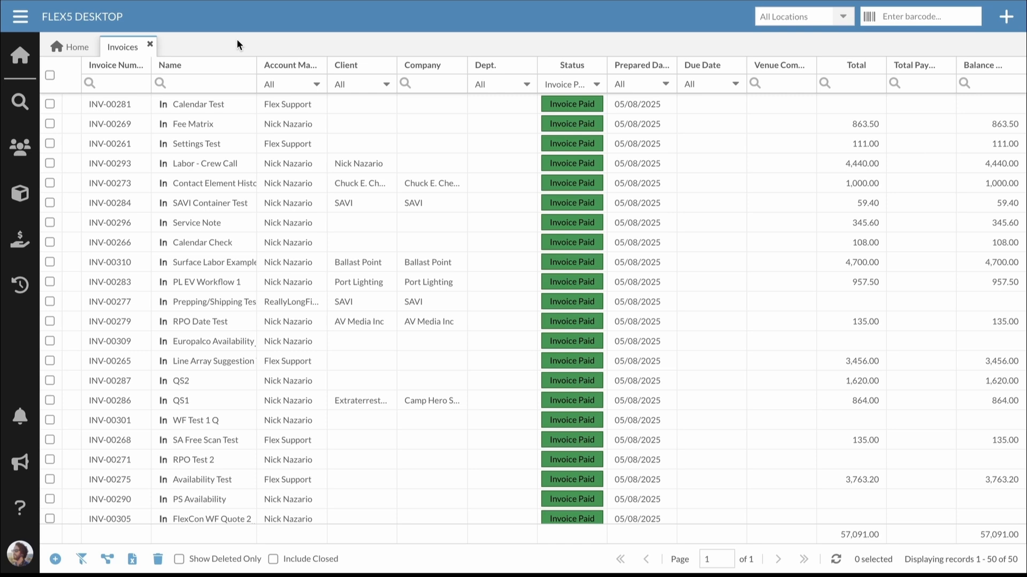
left_click(50, 74)
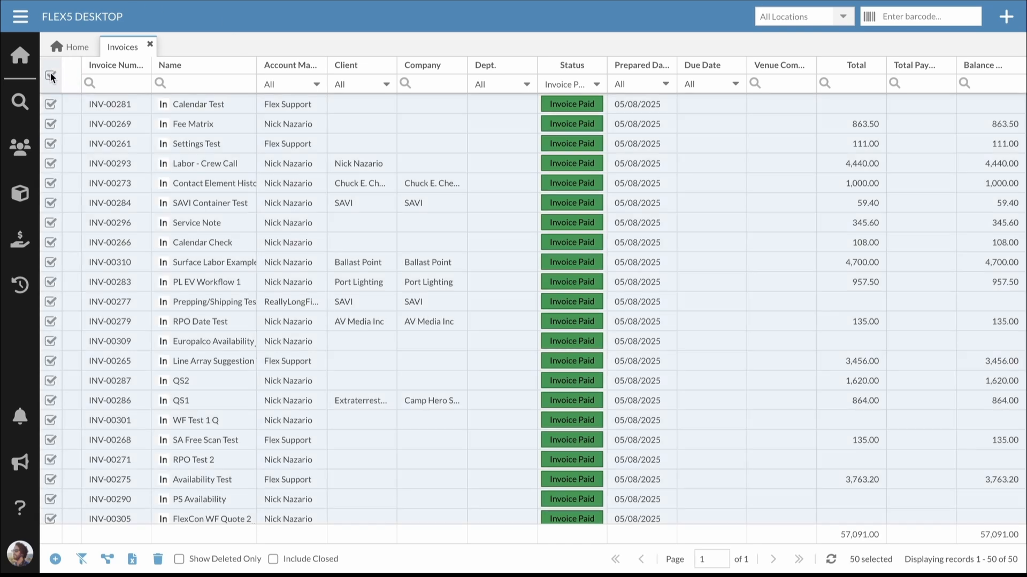
left_click(109, 559)
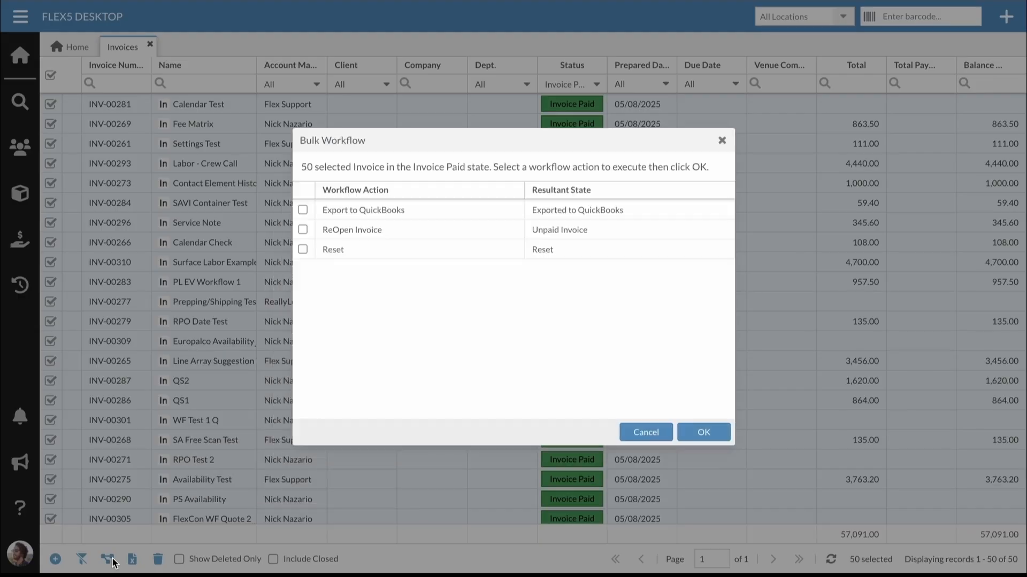
left_click(302, 250)
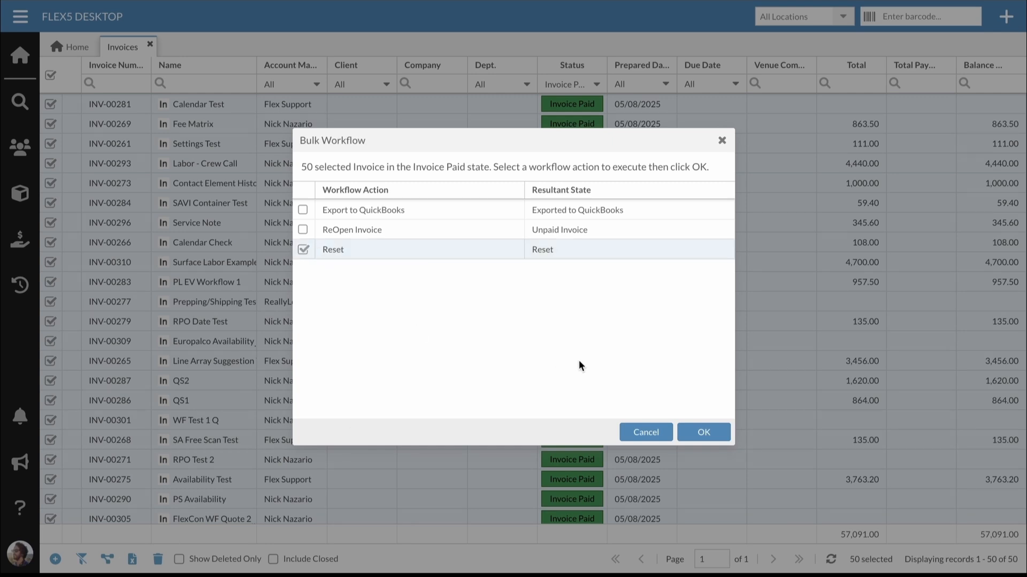
left_click(707, 431)
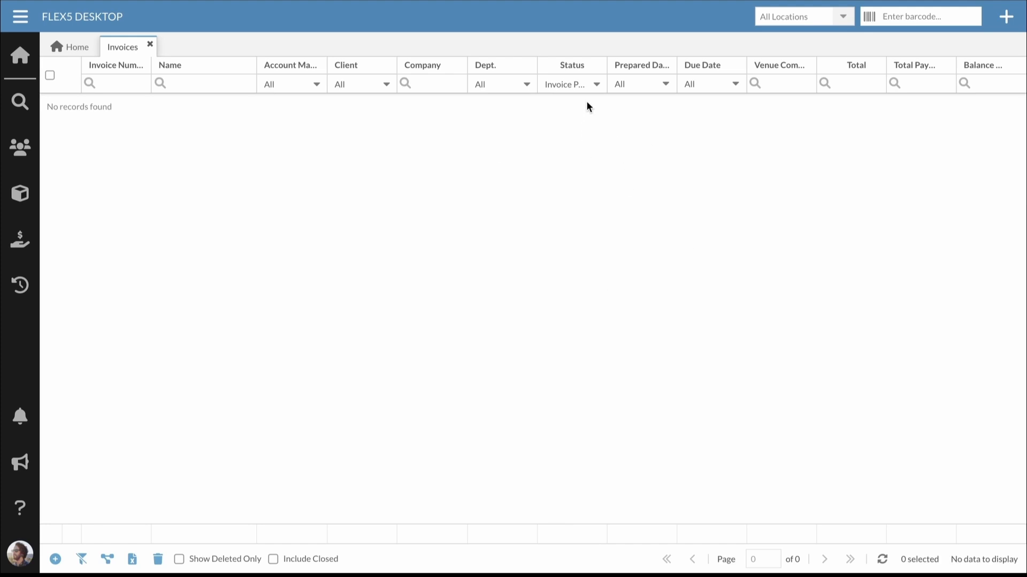
Step: Reload the invoice list and filter its status to Reset only
left_click(597, 86)
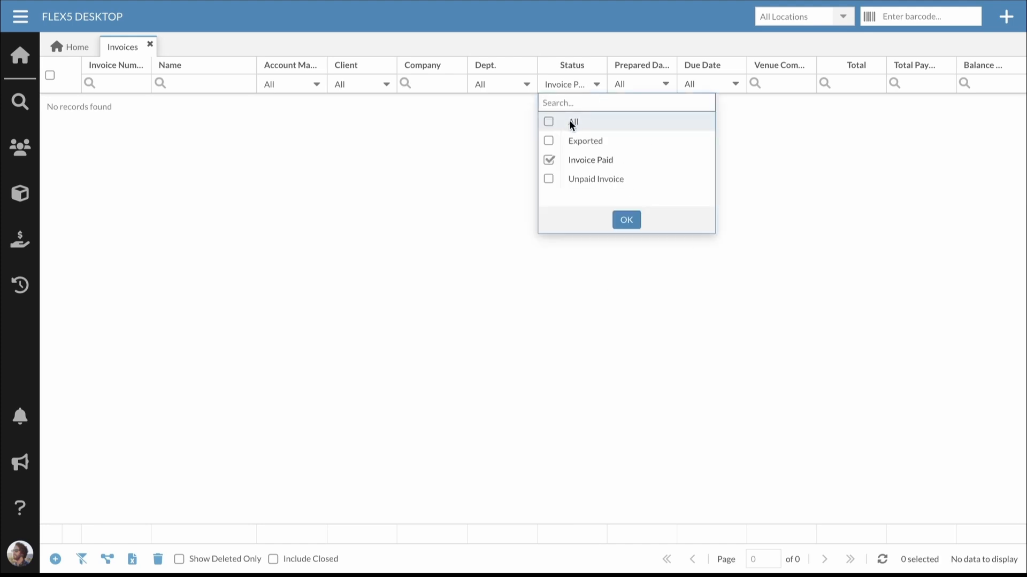
left_click(598, 85)
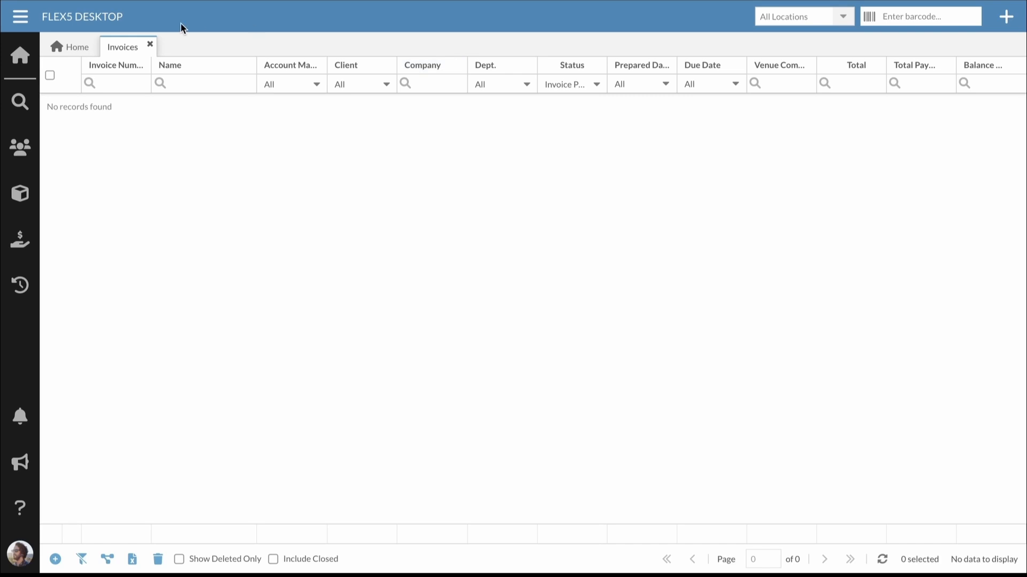
right_click(125, 53)
left_click(172, 122)
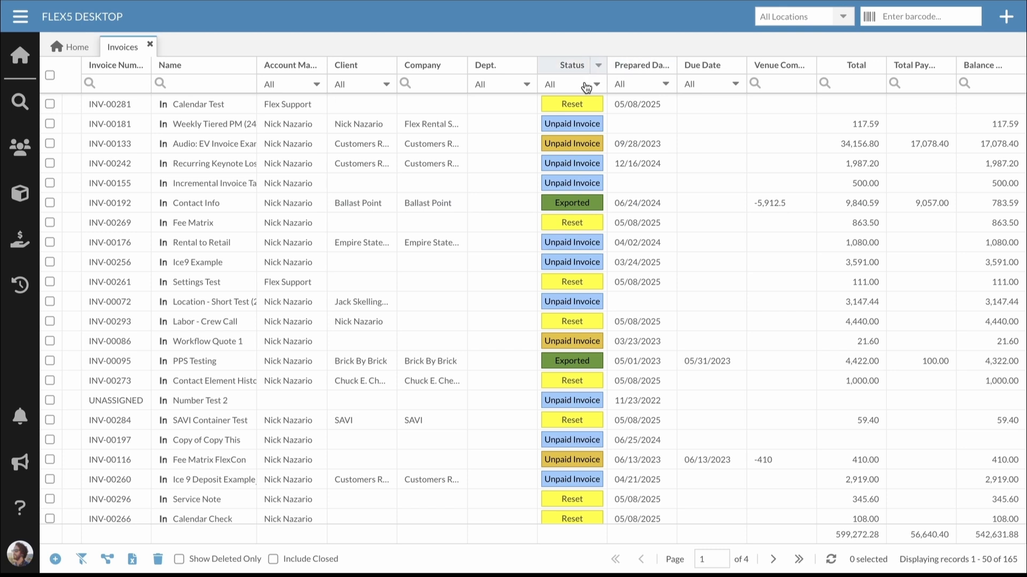
left_click(587, 87)
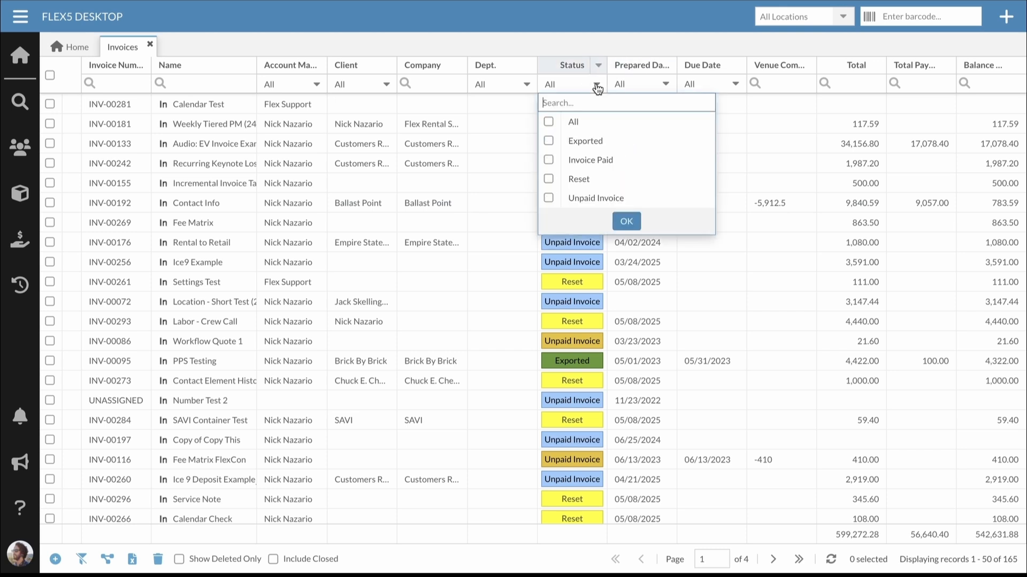
left_click(548, 180)
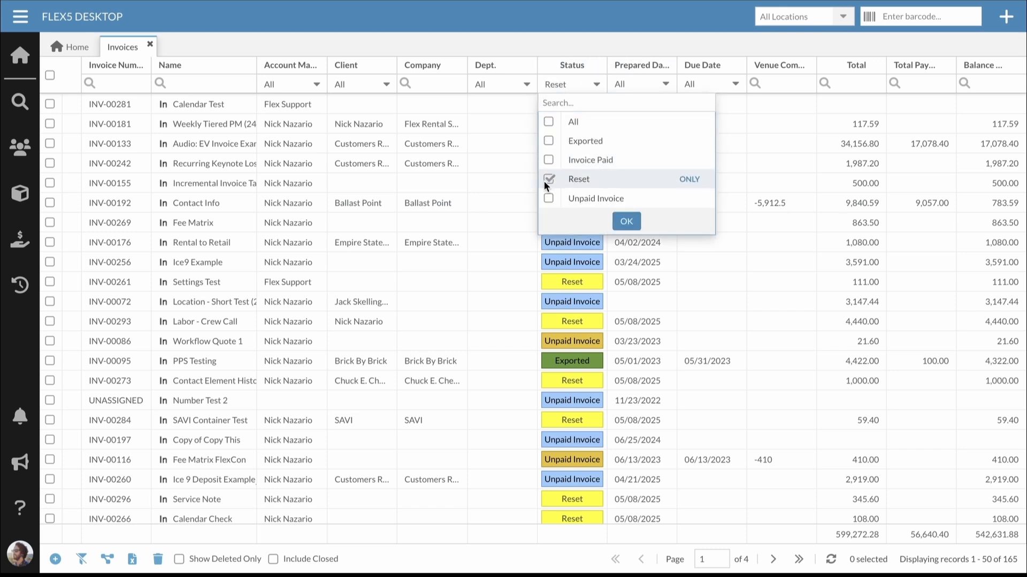
left_click(627, 222)
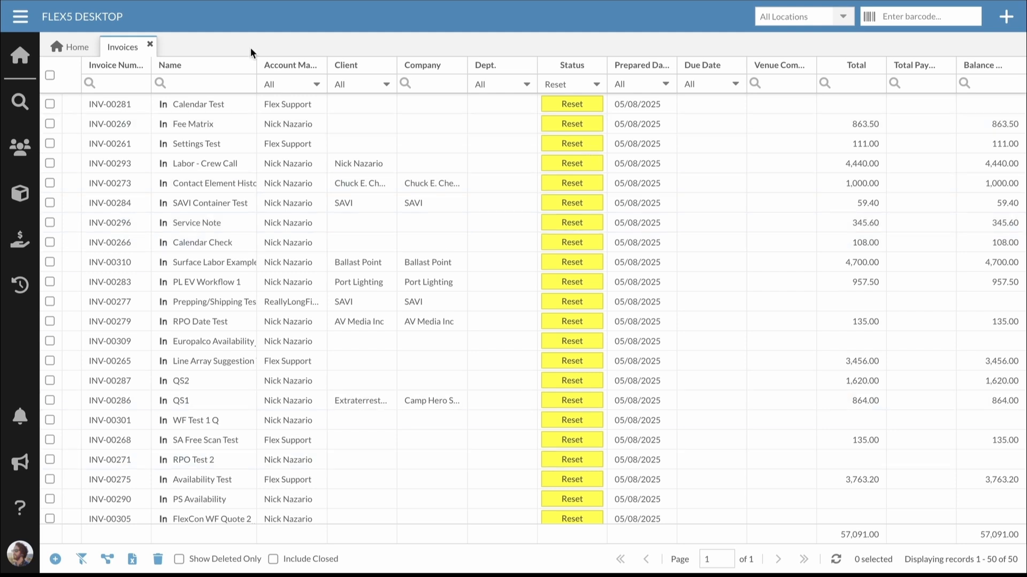
Step: Run the Mark as Paid workflow action in bulk on all listed Reset invoices
left_click(50, 75)
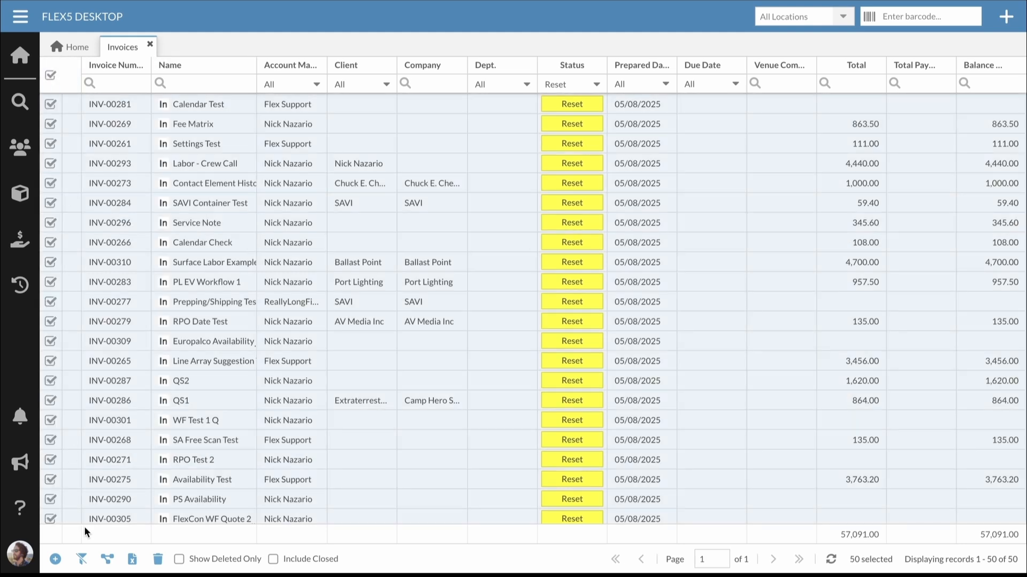
left_click(107, 558)
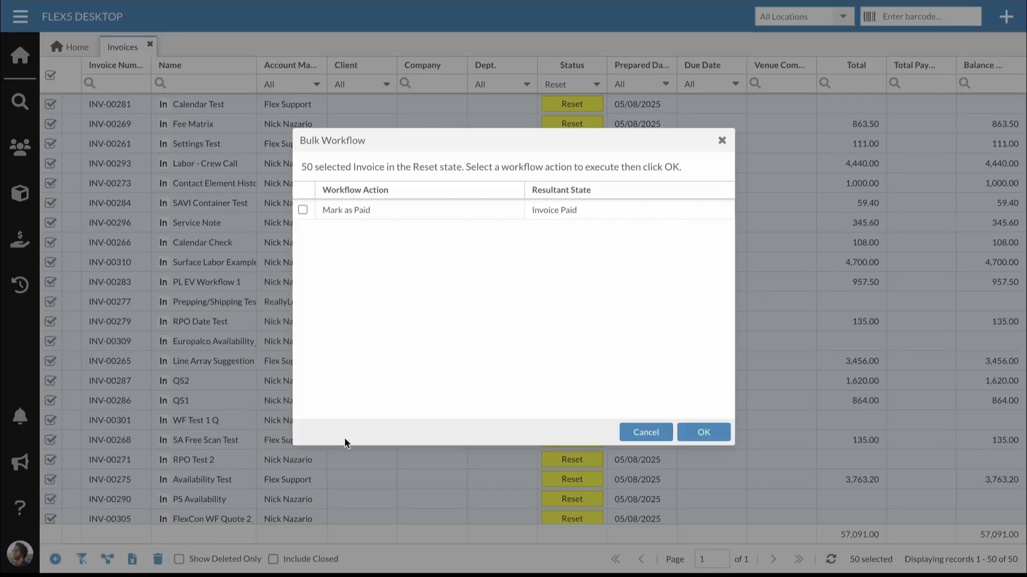
left_click(703, 431)
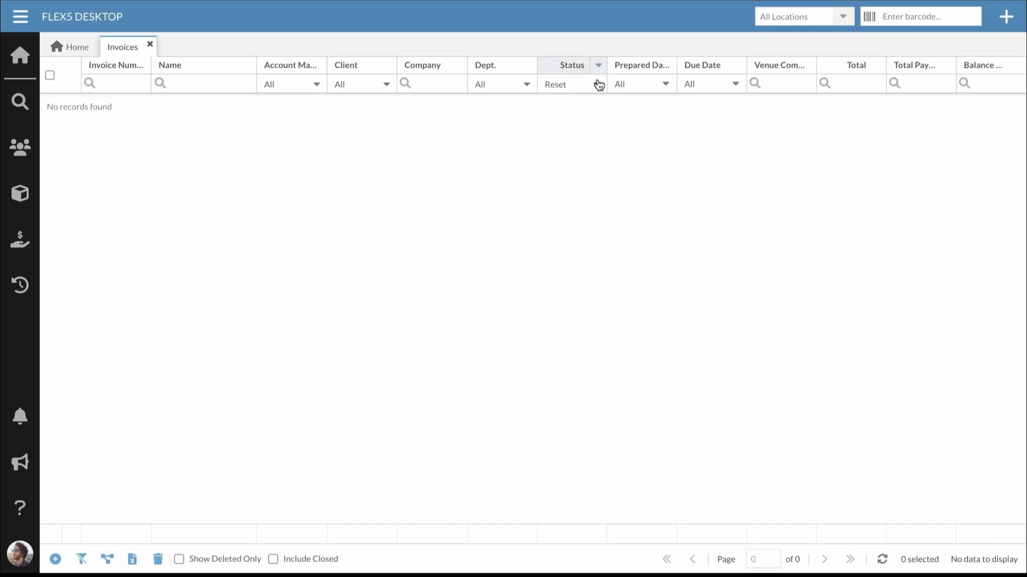
Step: Filter the invoices to Invoice Paid, check the list with and without closed records, and reload it
left_click(597, 86)
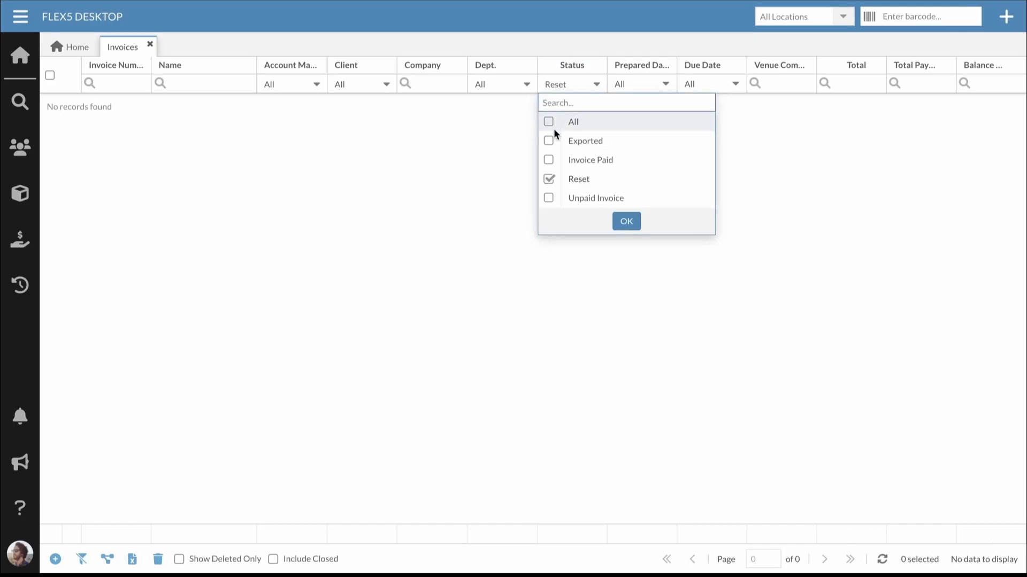
left_click(689, 162)
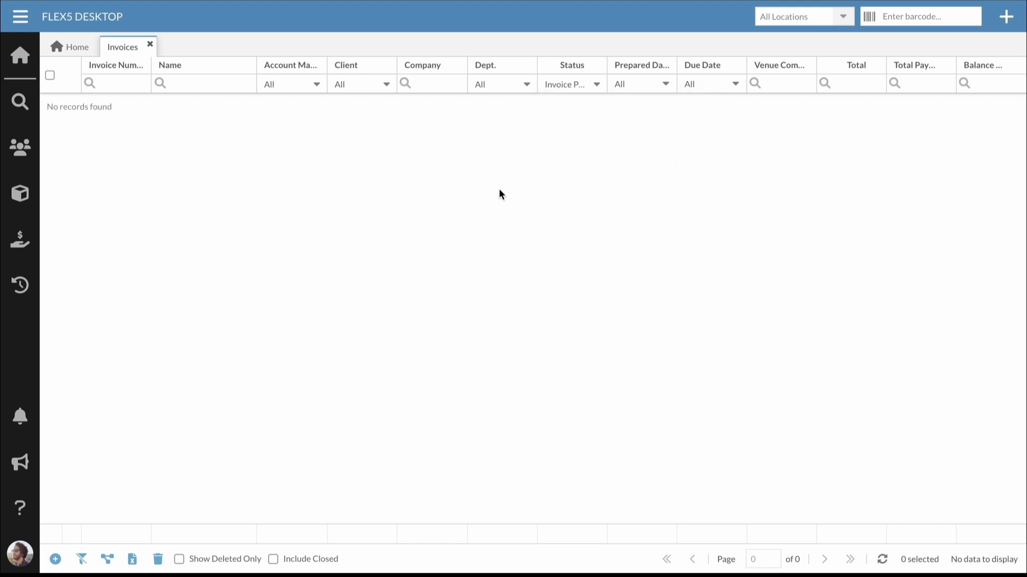
left_click(272, 559)
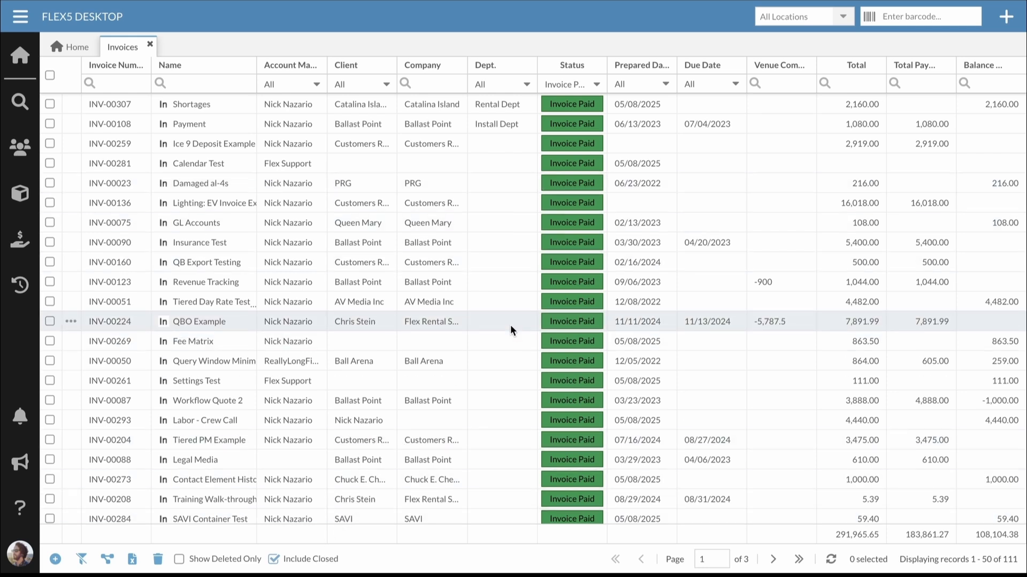
left_click(273, 559)
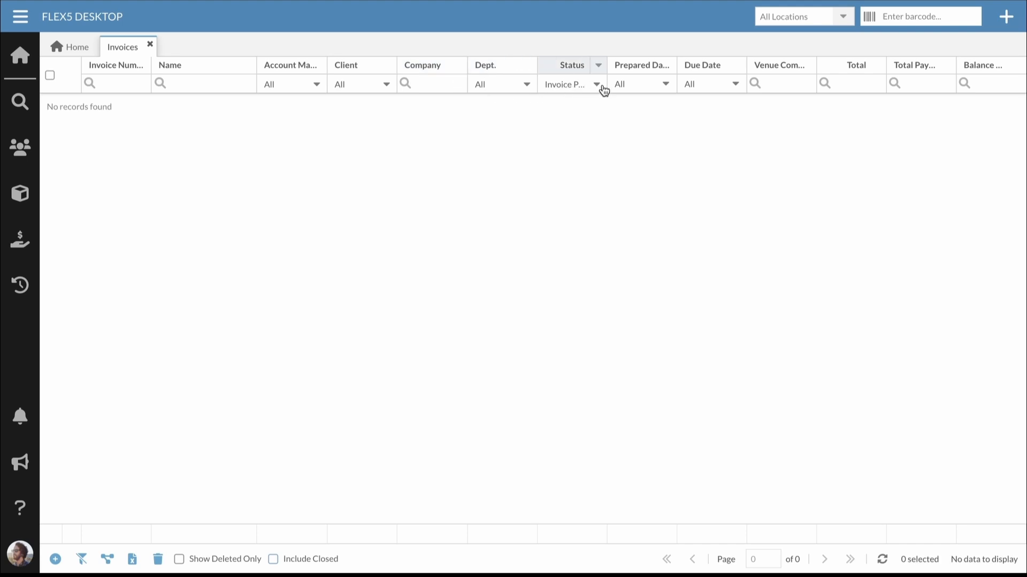
right_click(127, 47)
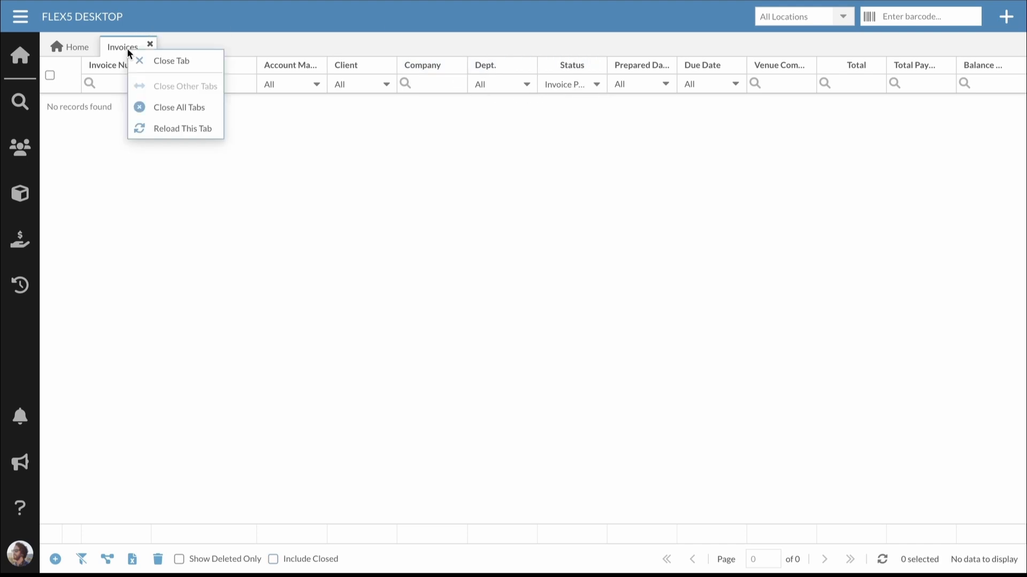
left_click(170, 133)
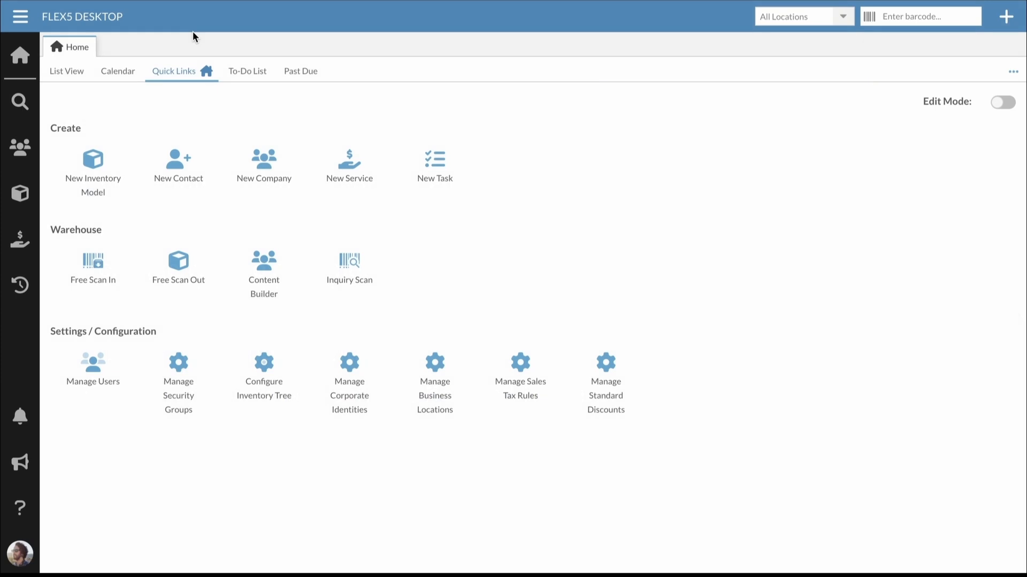
Step: Open the Rental PO's list, filter its status to PO - Tentative, and sort it by Need By date in ascending order
left_click(20, 17)
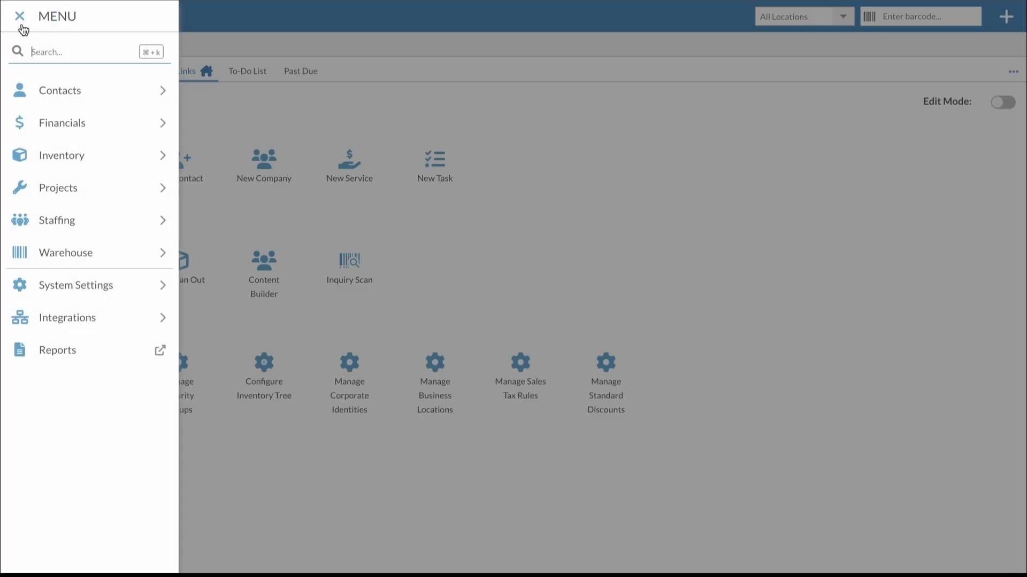
left_click(94, 190)
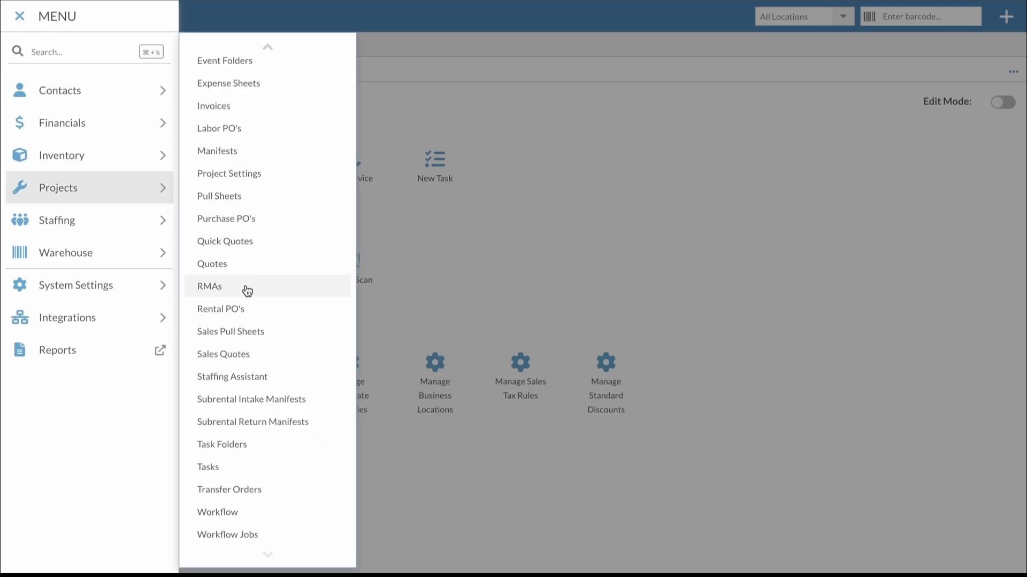
left_click(244, 306)
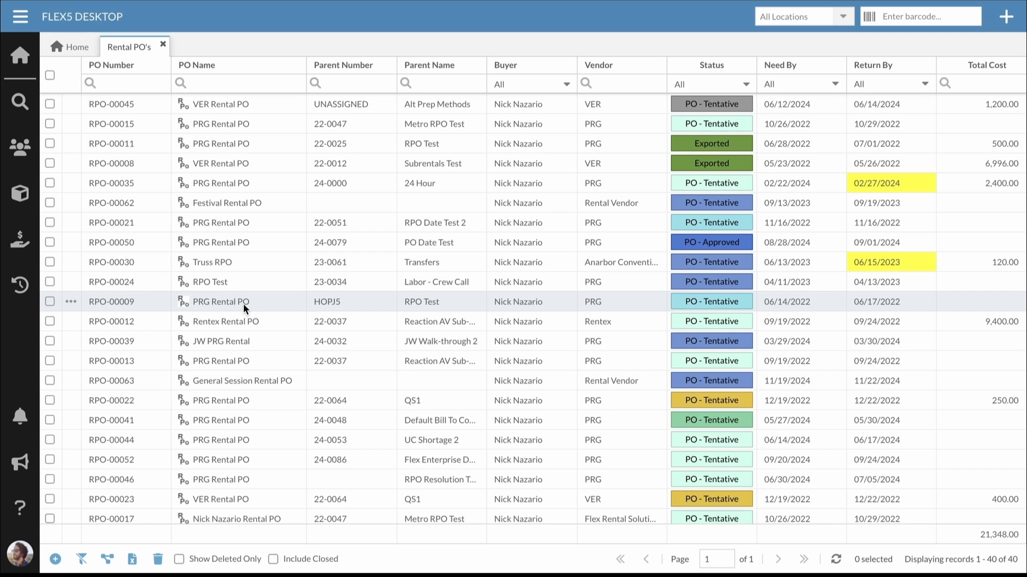
left_click(748, 86)
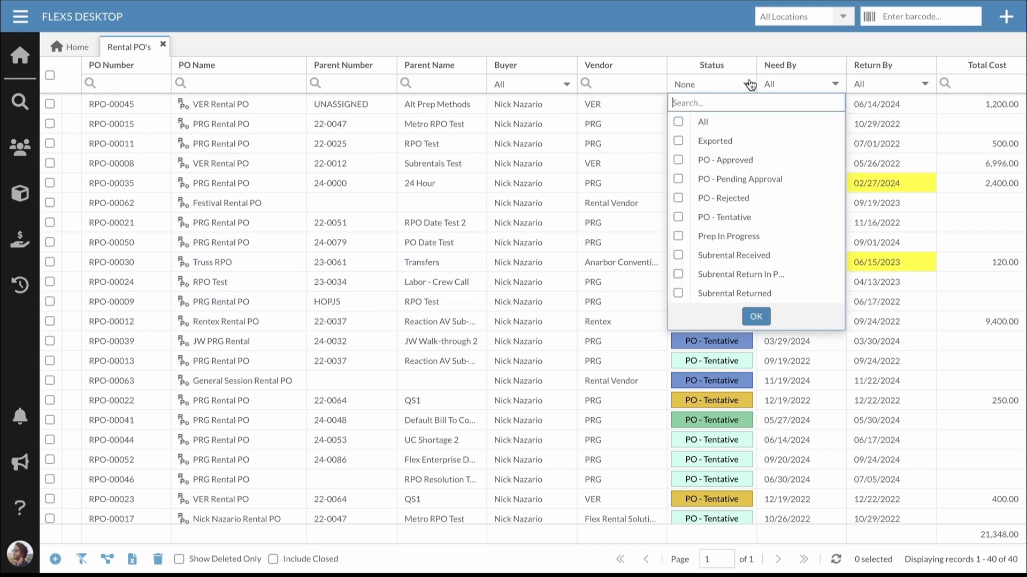
left_click(818, 217)
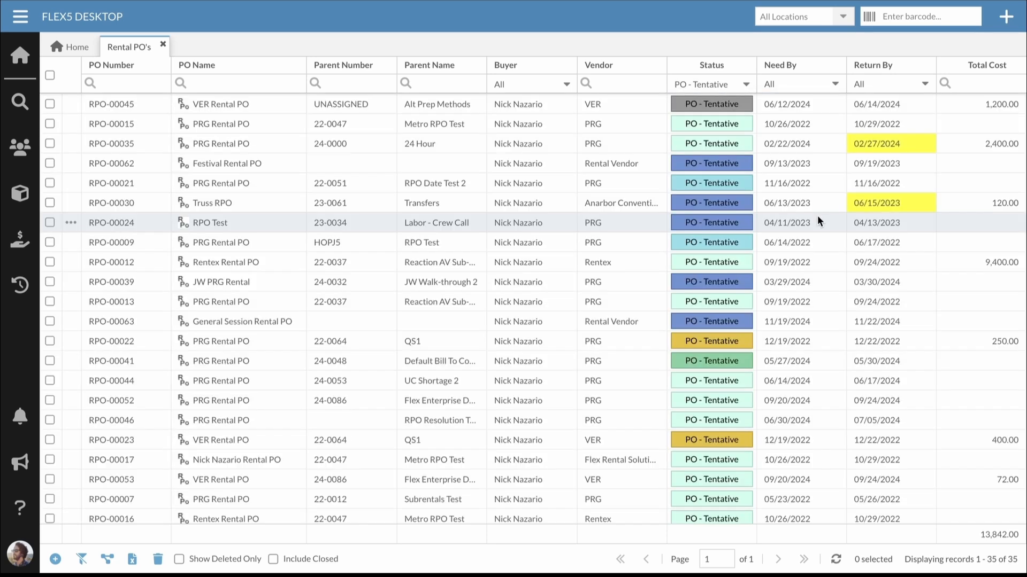
left_click(785, 65)
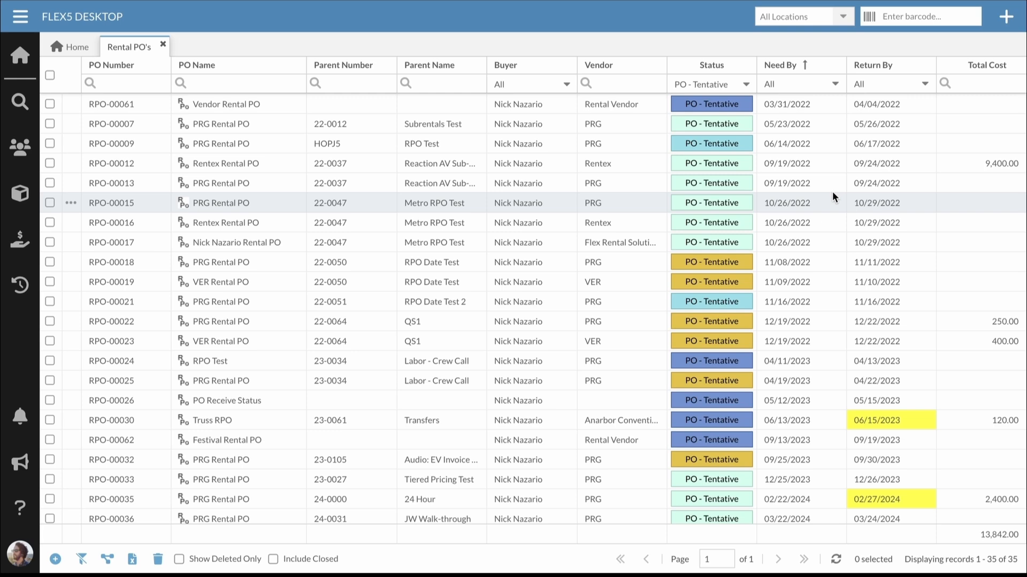
scroll(832, 191, "down", 5)
scroll(767, 213, "up", 5)
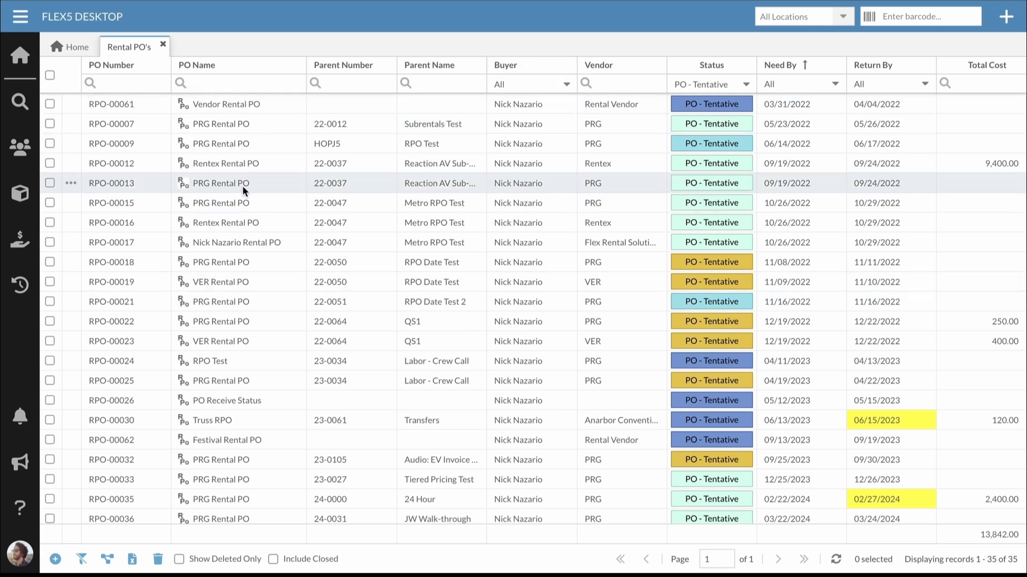
Step: Try to run a bulk workflow action on all listed PO - Tentative rental POs
left_click(48, 77)
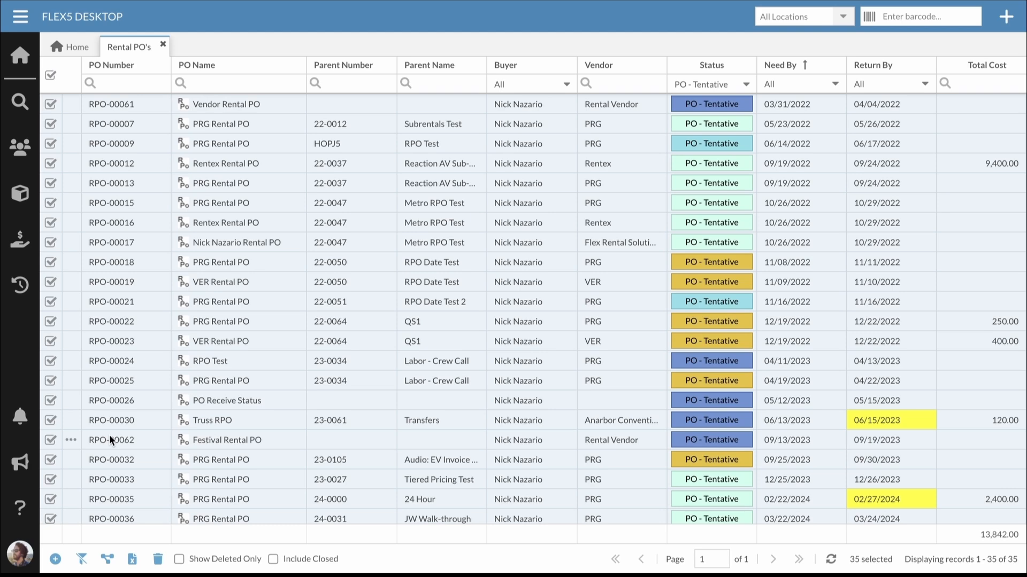
left_click(111, 562)
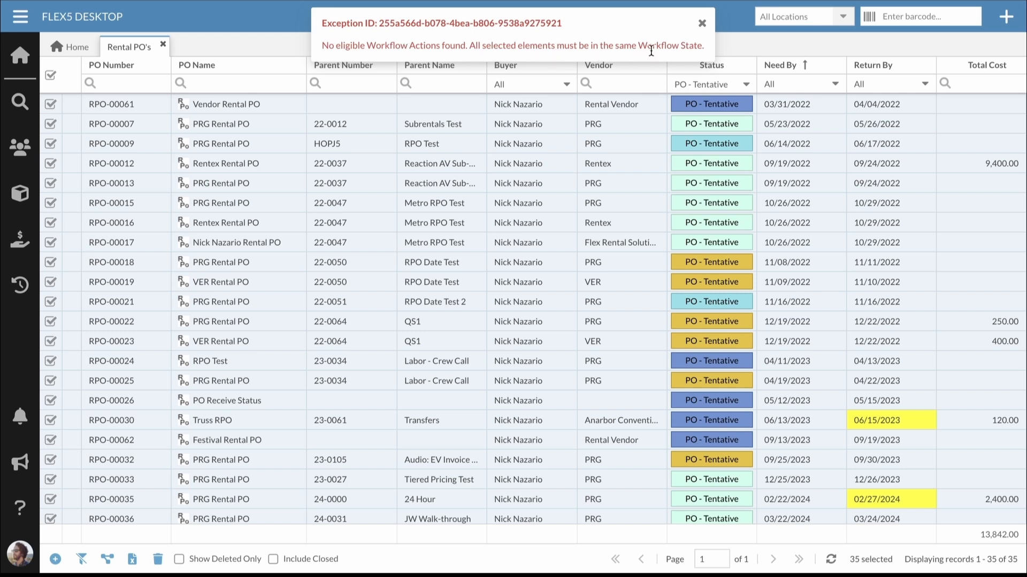
left_click(703, 24)
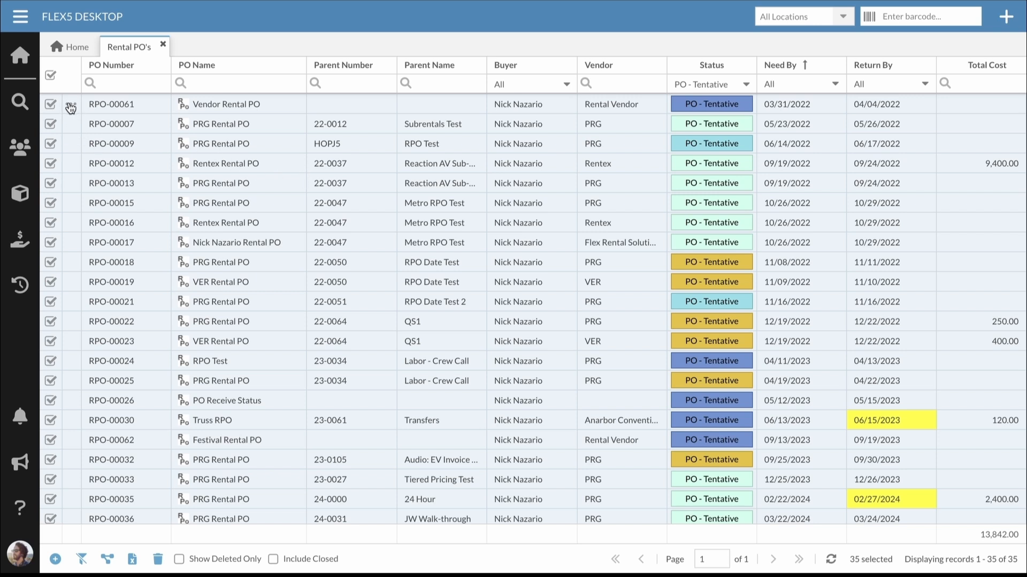
Step: Compare the workflow actions available on the first two rental POs, Vendor Rental PO and PRG Rental PO
left_click(70, 106)
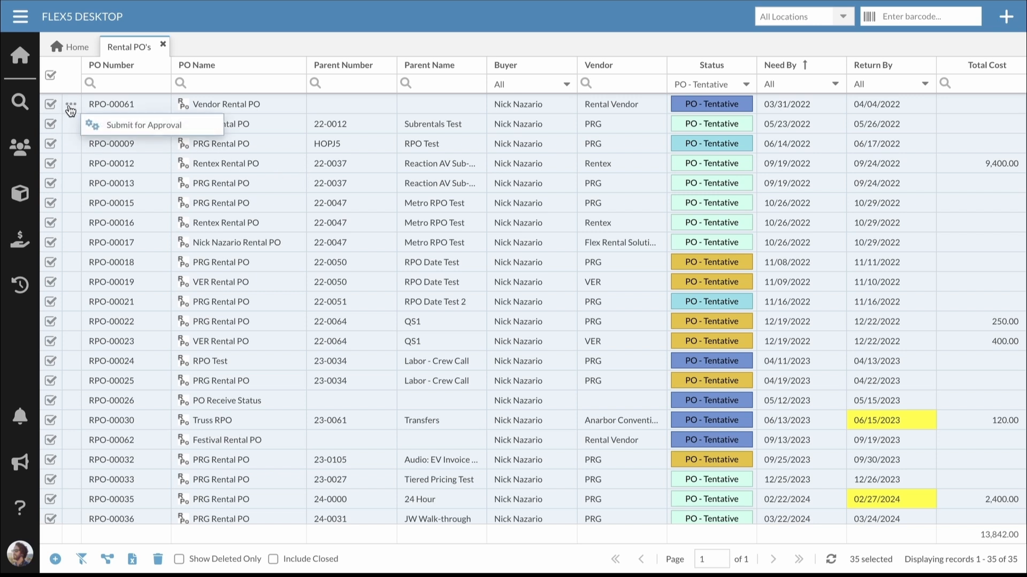
left_click(70, 125)
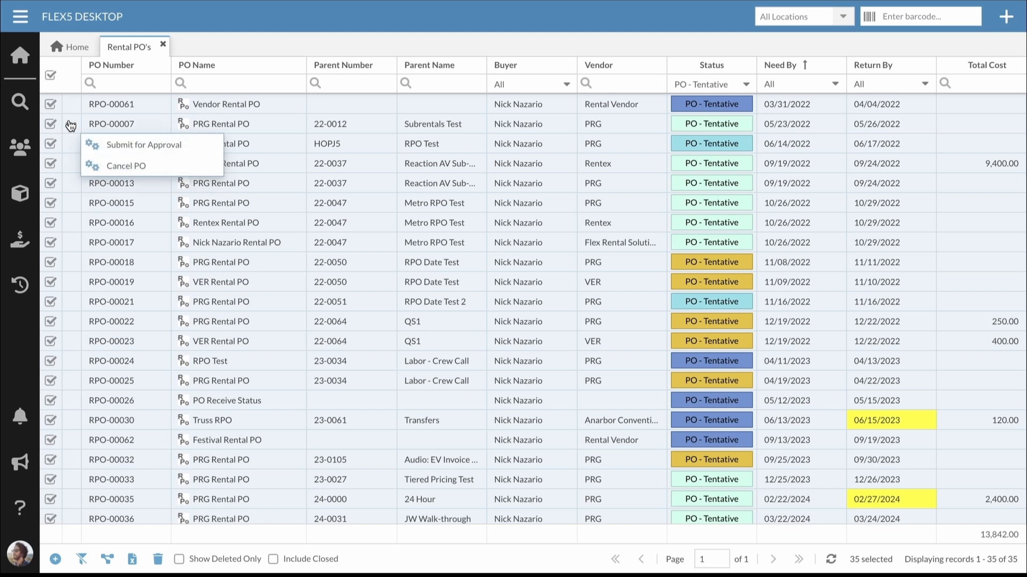
left_click(69, 106)
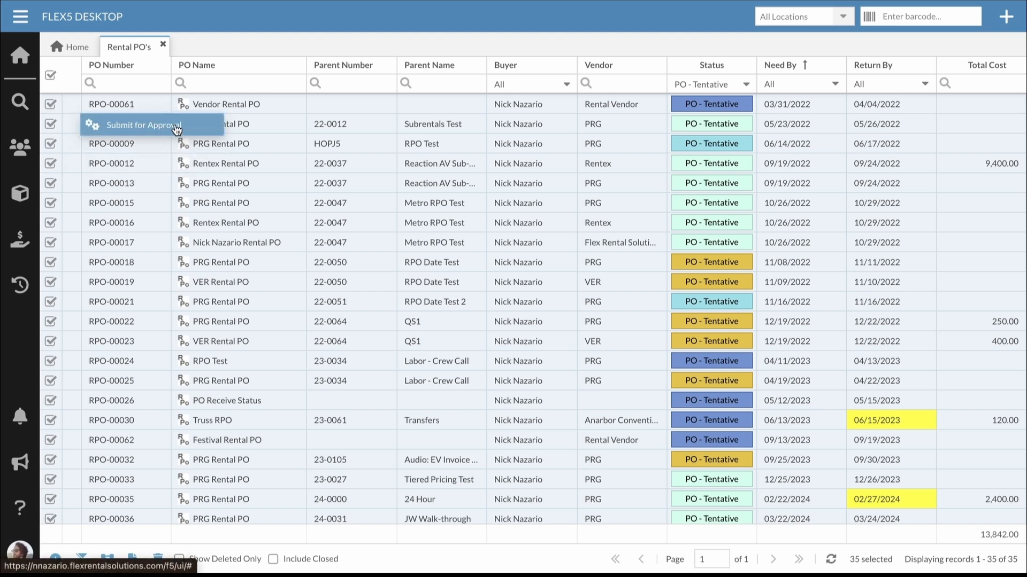
left_click(74, 126)
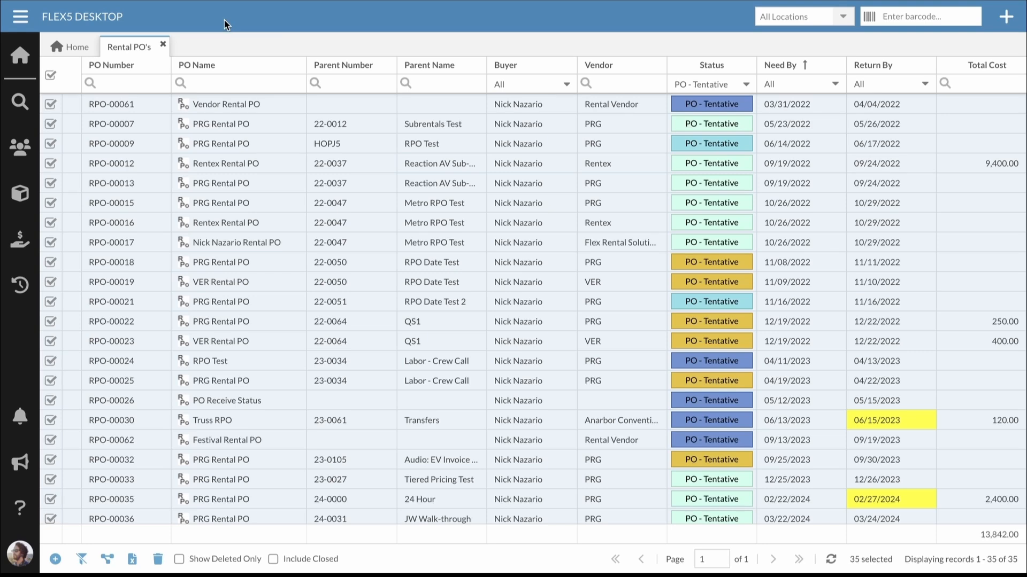
Step: Open PO Unified Workflow from the project workflows to examine its states and actions, and return to the workflow list
left_click(23, 19)
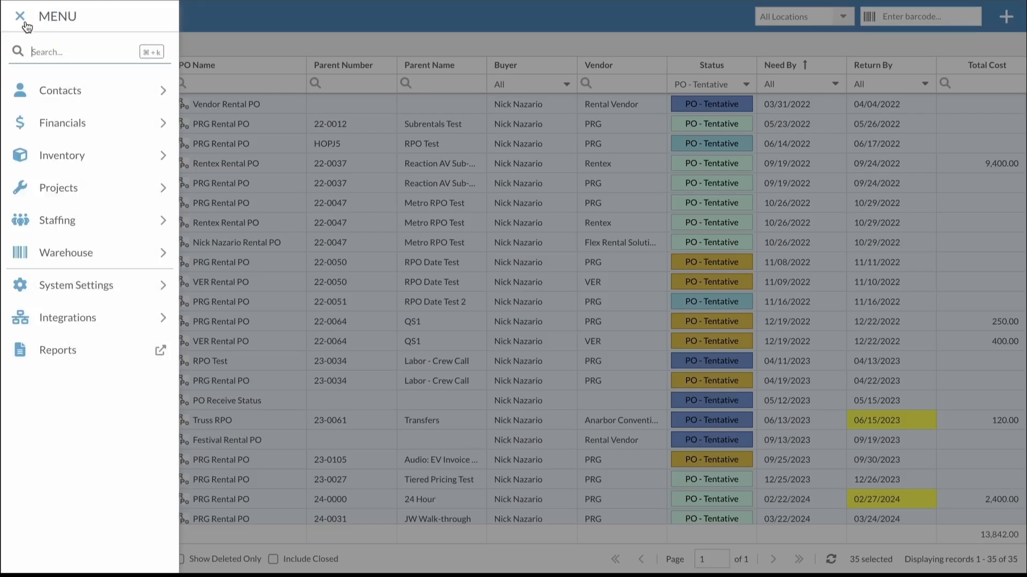
left_click(130, 191)
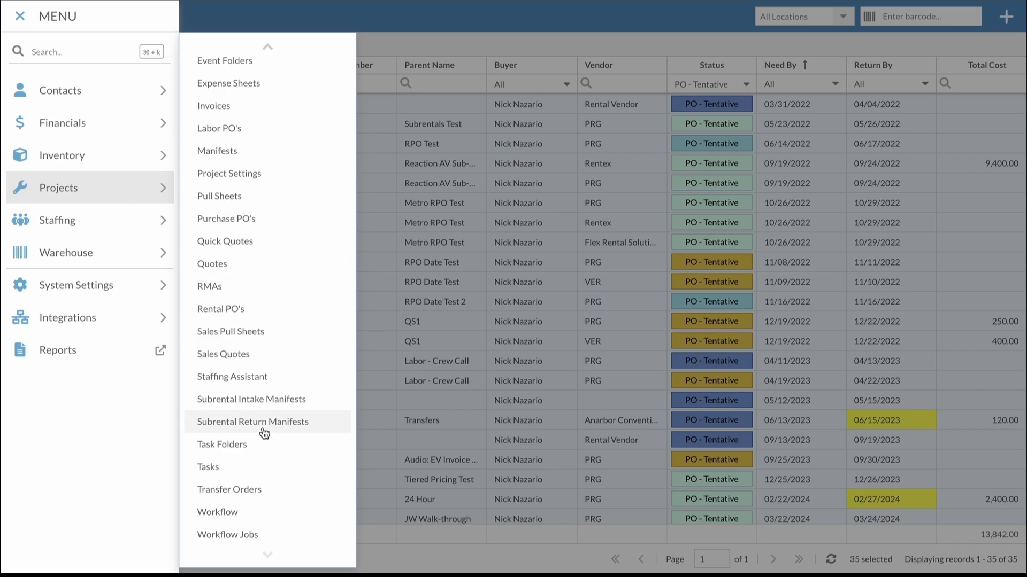
left_click(248, 516)
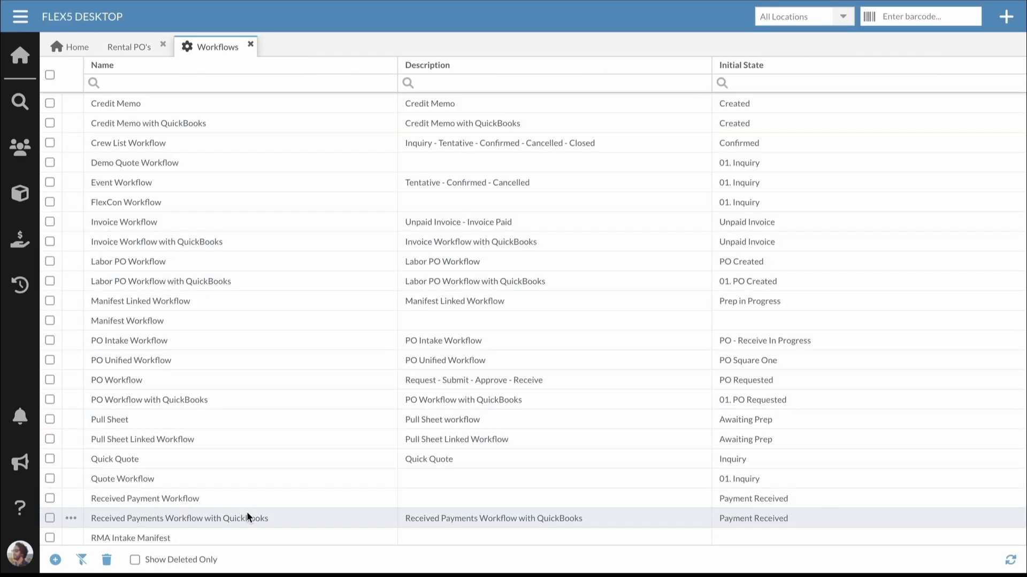
scroll(248, 517, "down", 3)
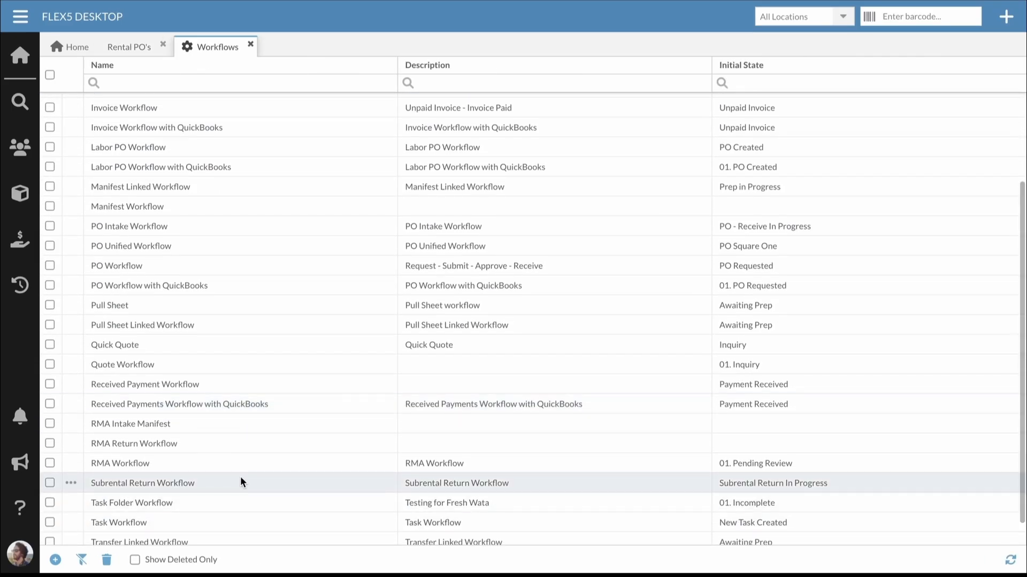
double_click(130, 248)
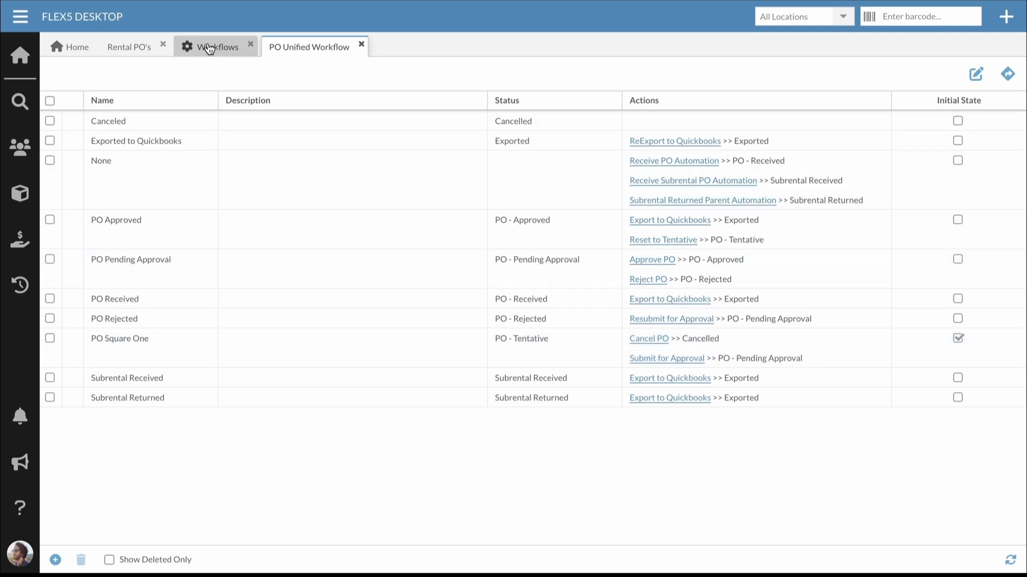
left_click(208, 48)
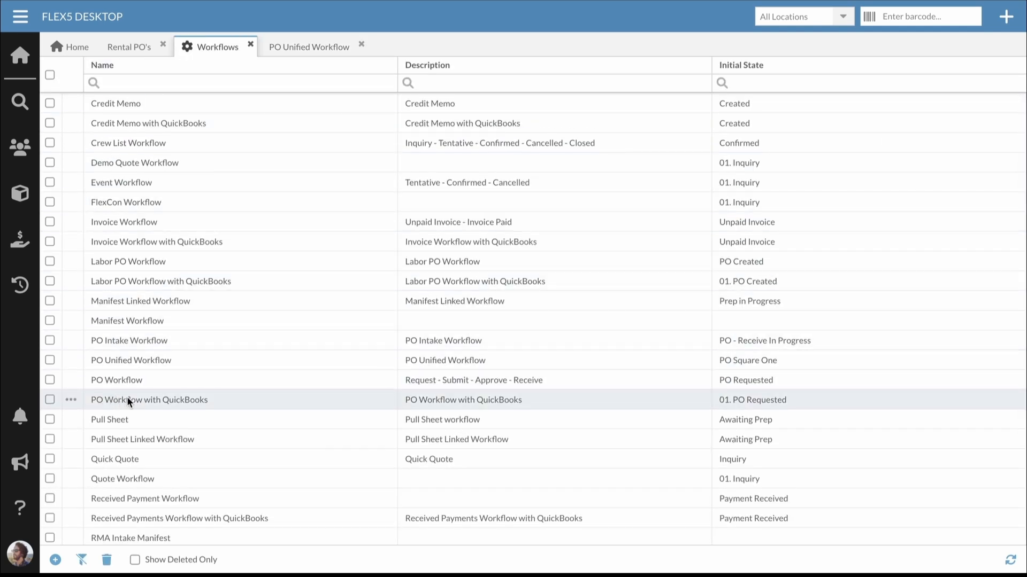
Step: Open PO Workflow with QuickBooks to examine its states and actions, and check which kinds of entries can be added
double_click(141, 399)
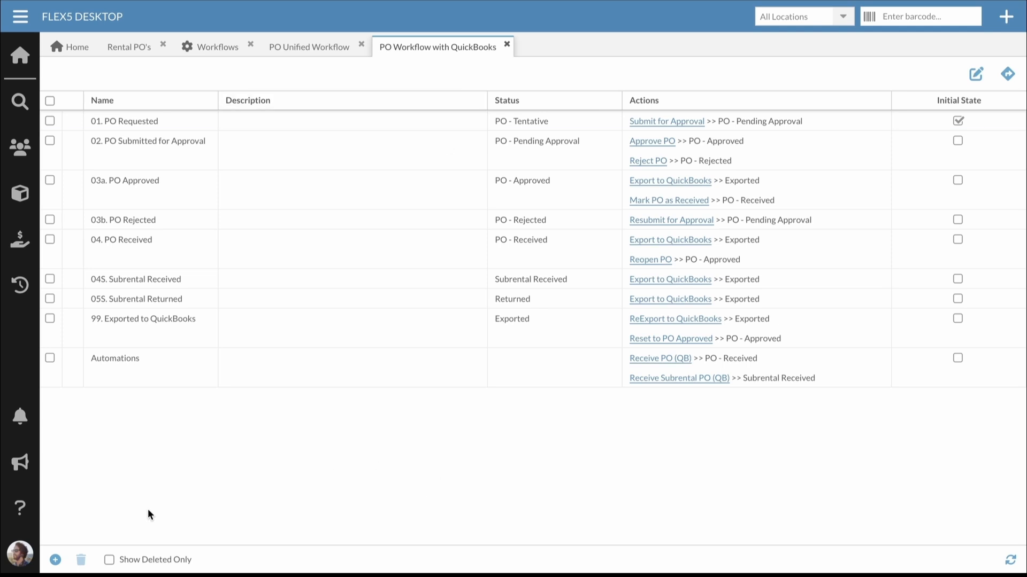
left_click(55, 559)
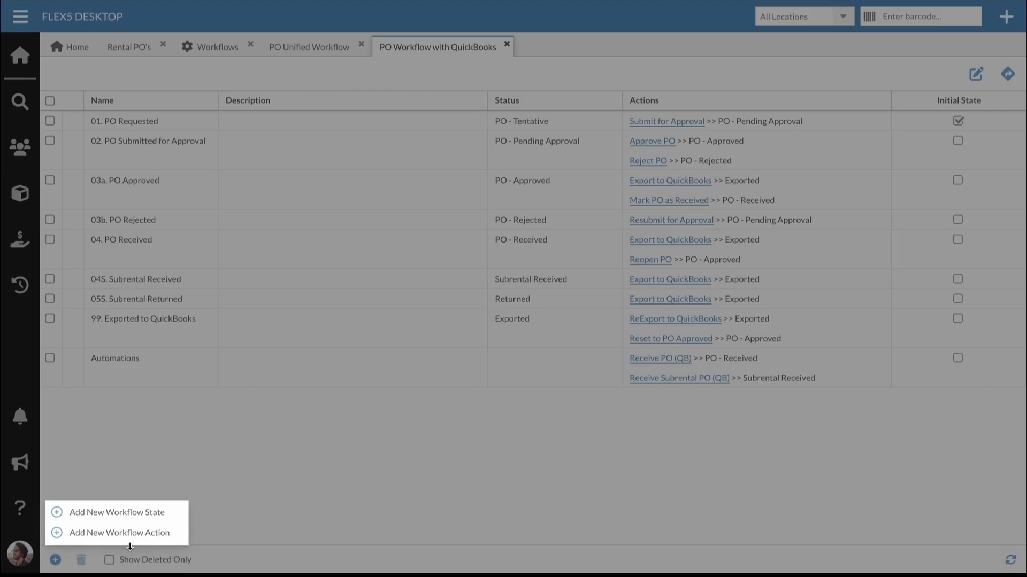
left_click(332, 466)
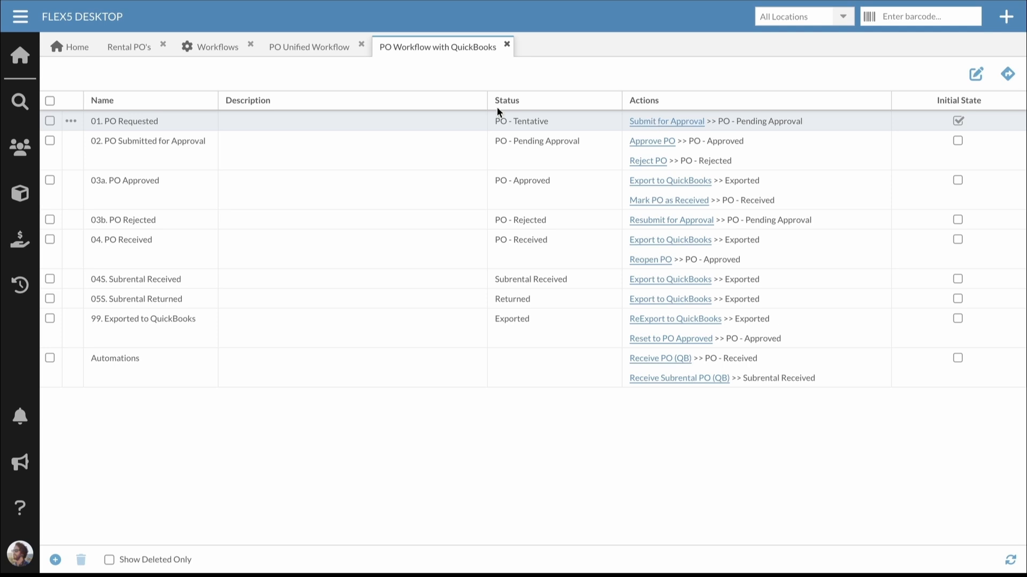
Step: Return to the Rental PO's list and compare the workflow actions available on the first six tentative rental POs
left_click(137, 47)
left_click(72, 148)
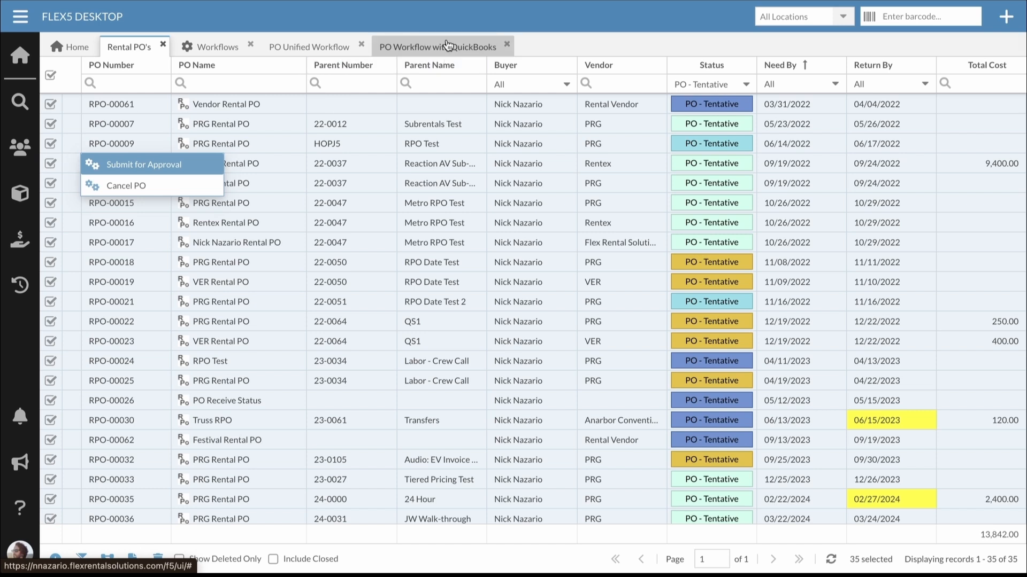
left_click(600, 35)
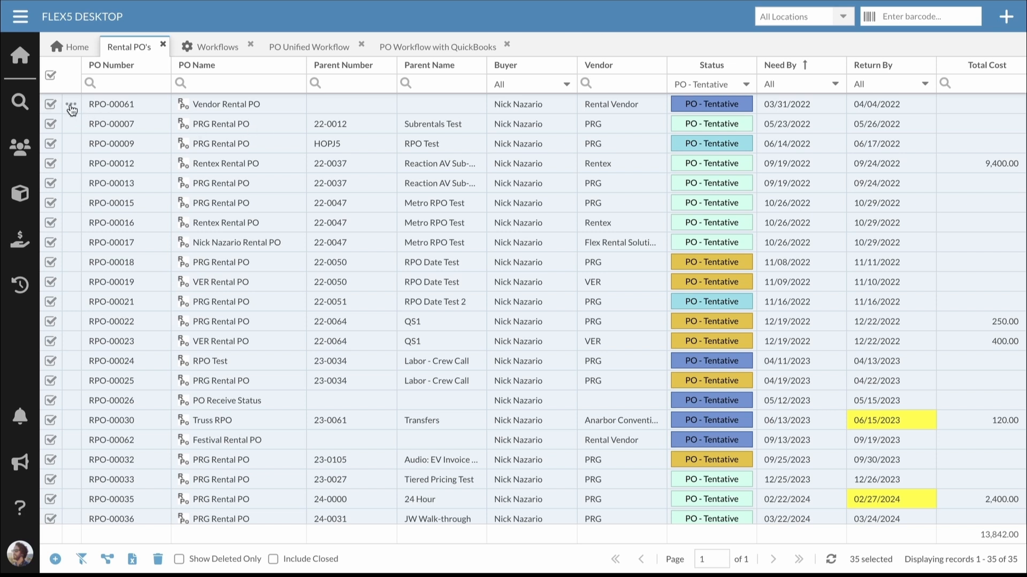
left_click(71, 107)
left_click(74, 125)
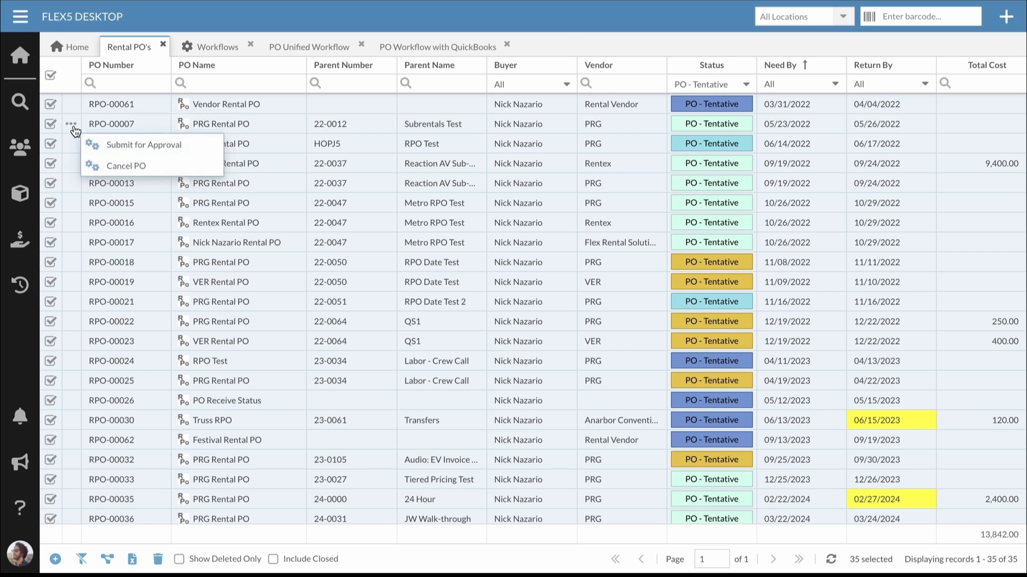
left_click(73, 144)
left_click(72, 144)
left_click(72, 164)
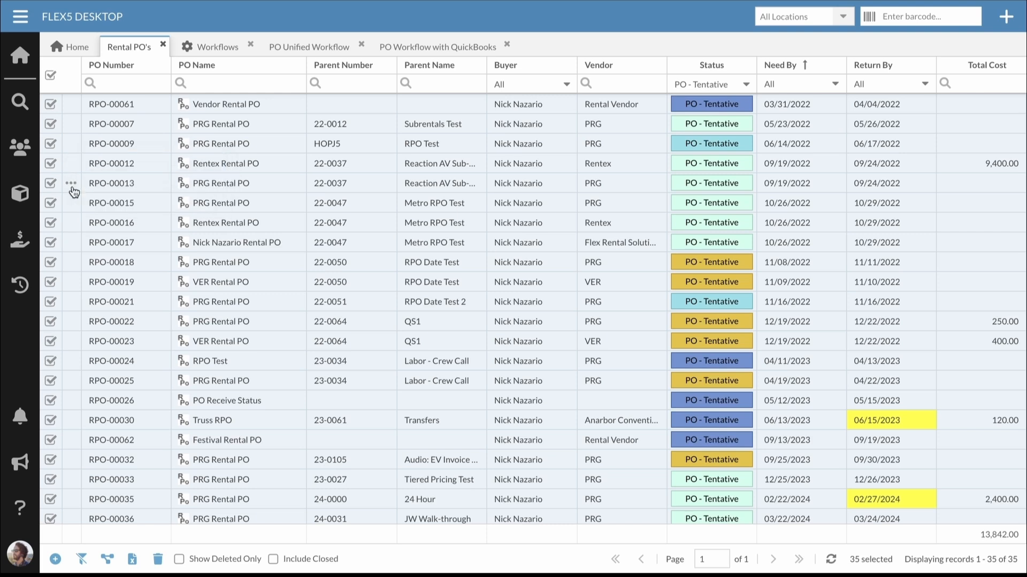
left_click(72, 183)
left_click(72, 204)
left_click(666, 31)
Step: Open the Rental PO element definition to check its assigned workflow in the general settings, and revisit PO Workflow with QuickBooks
left_click(20, 17)
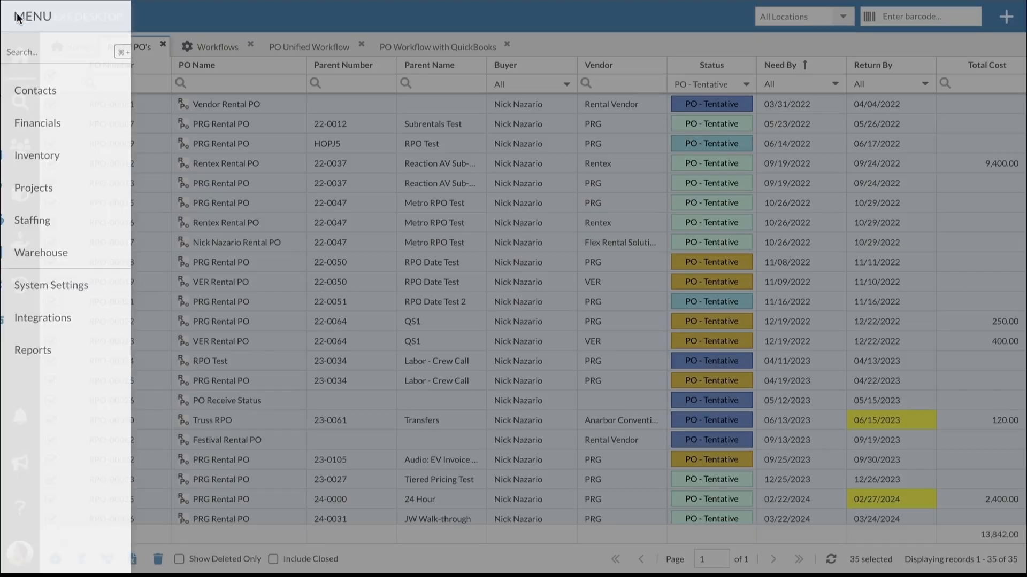
left_click(105, 191)
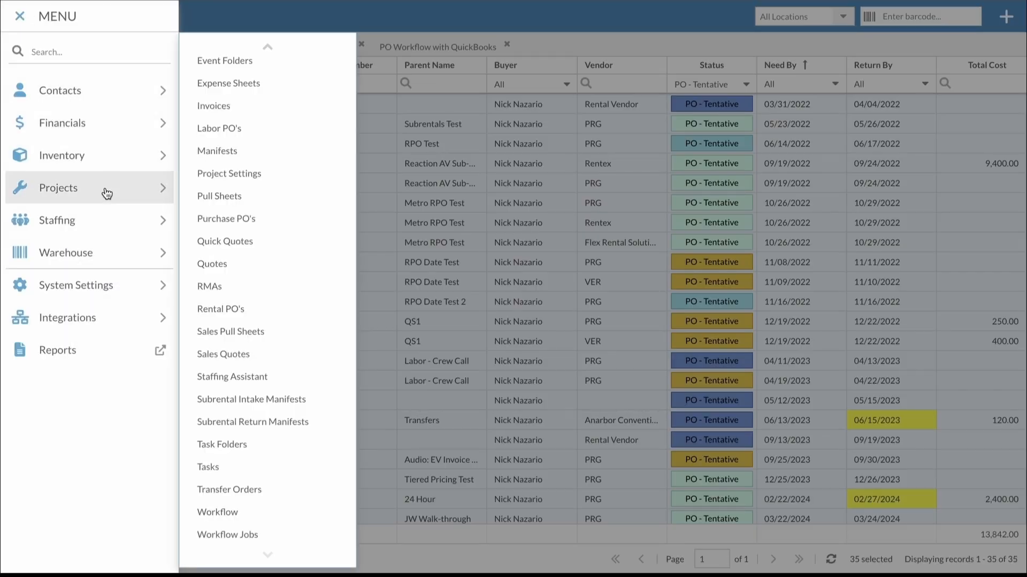
scroll(275, 142, "up", 3)
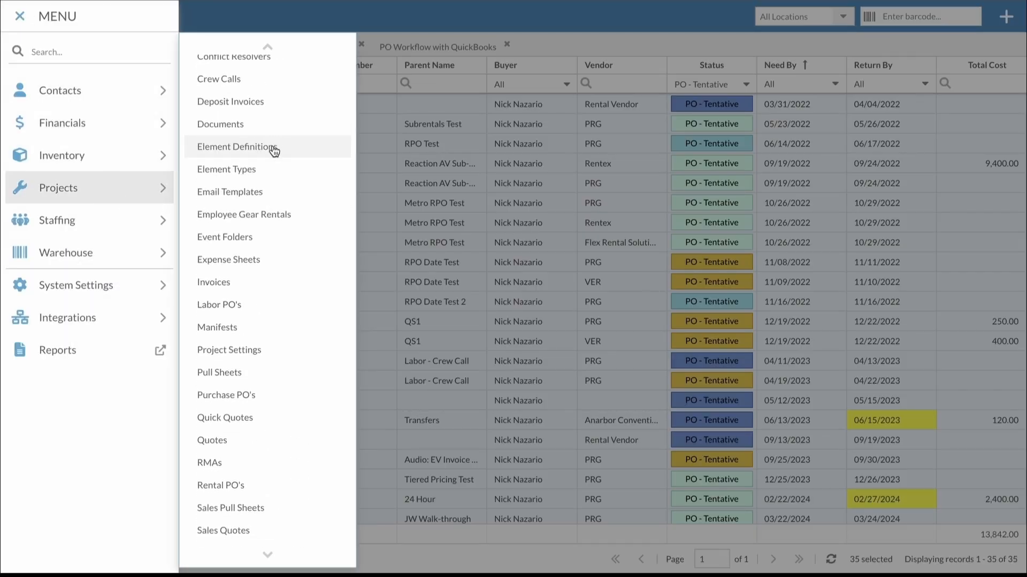
left_click(274, 144)
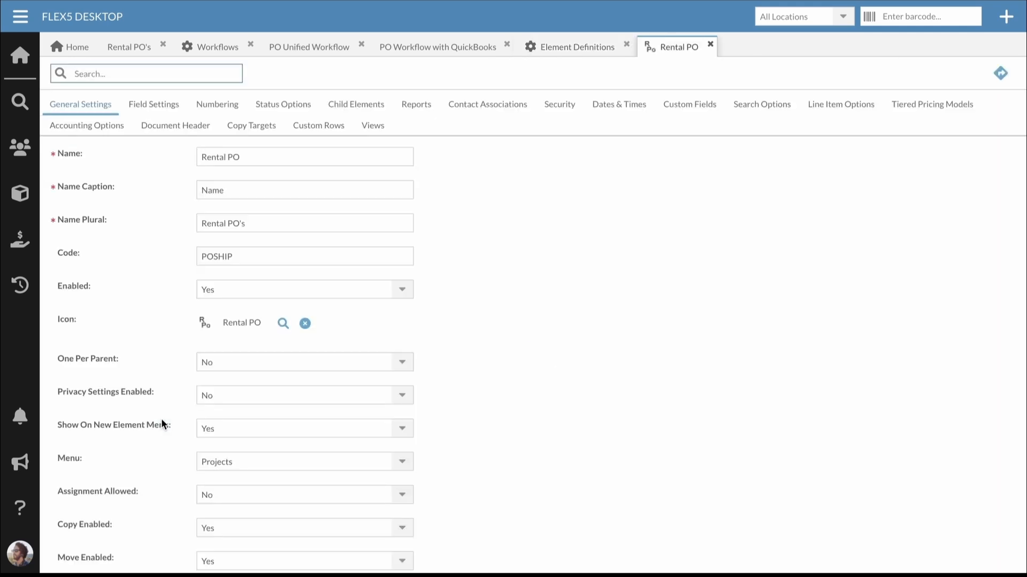
scroll(162, 422, "down", 3)
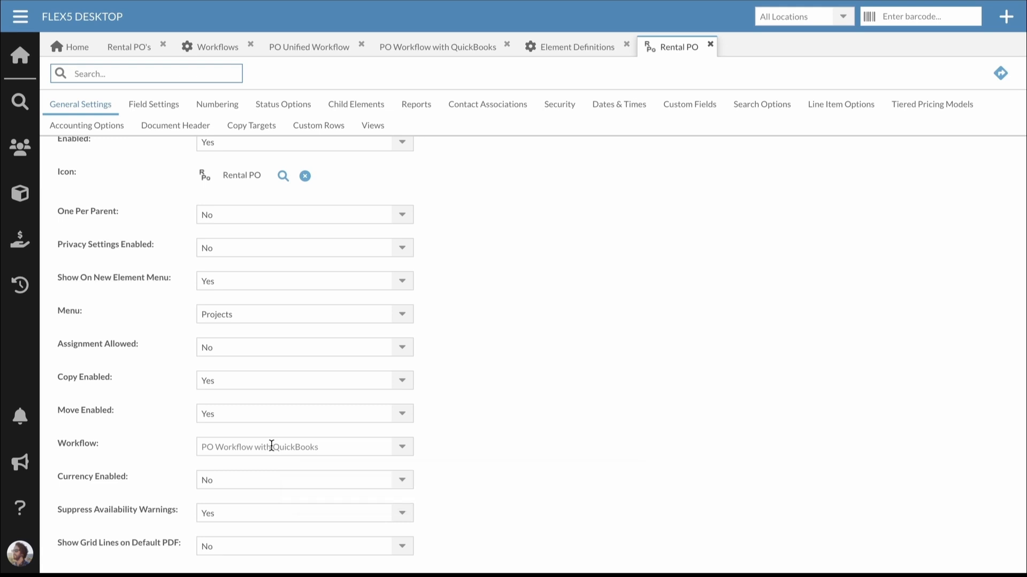
left_click(271, 446)
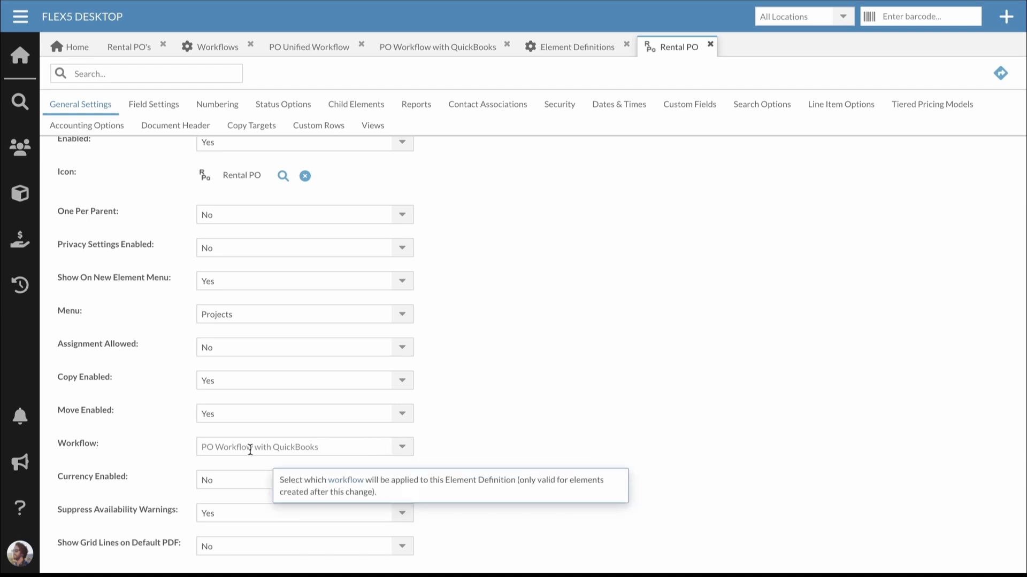
left_click(421, 50)
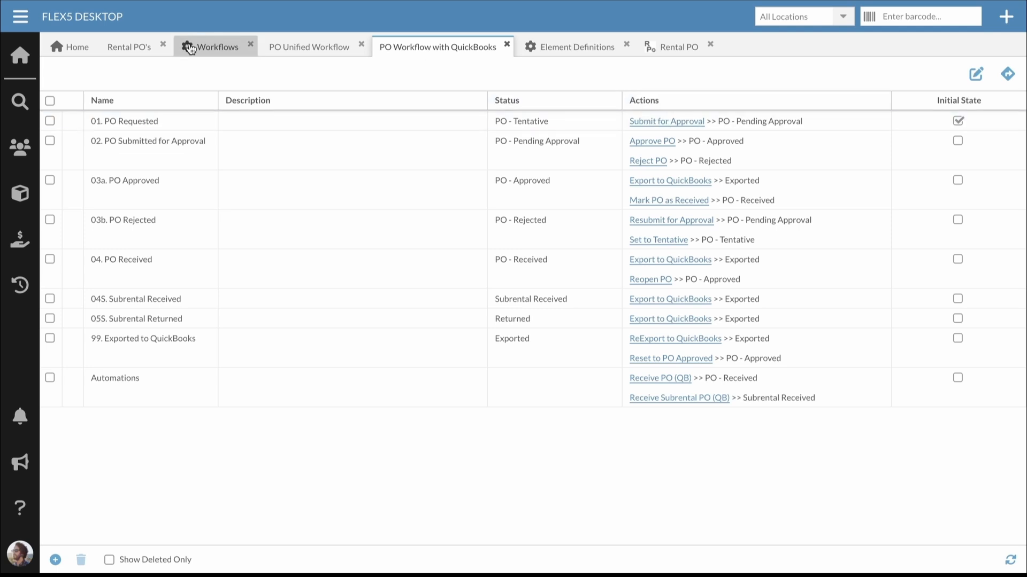
Step: Try to run the Cancel PO action on the PRG Rental PO belonging to Subrentals Test in the Rental PO's list
left_click(132, 51)
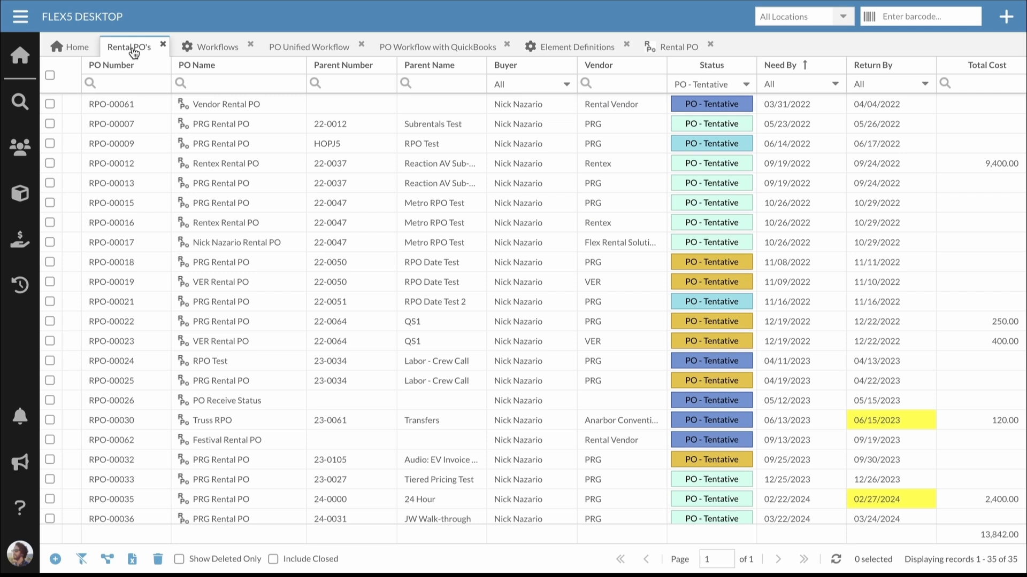
left_click(71, 126)
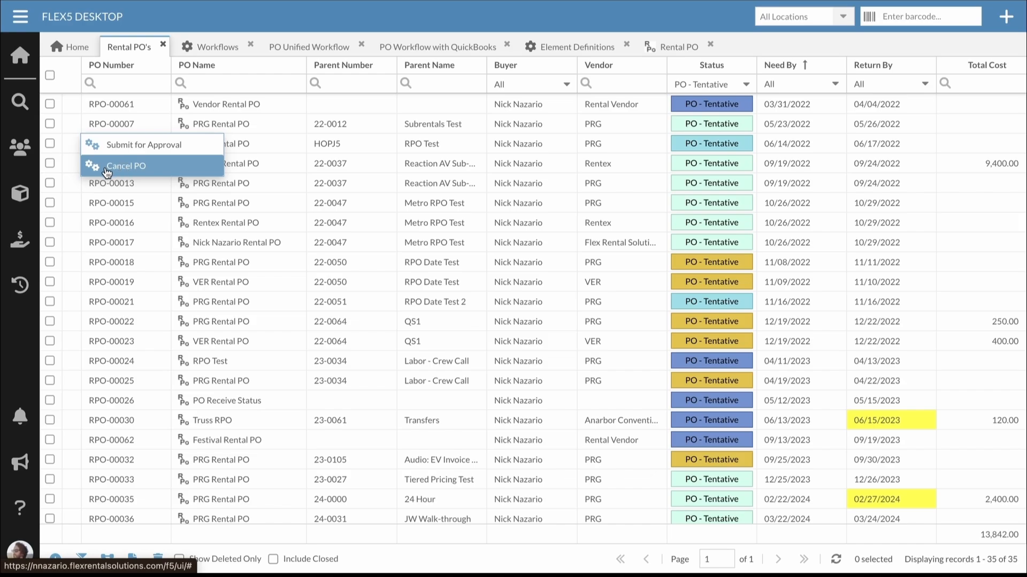
left_click(124, 166)
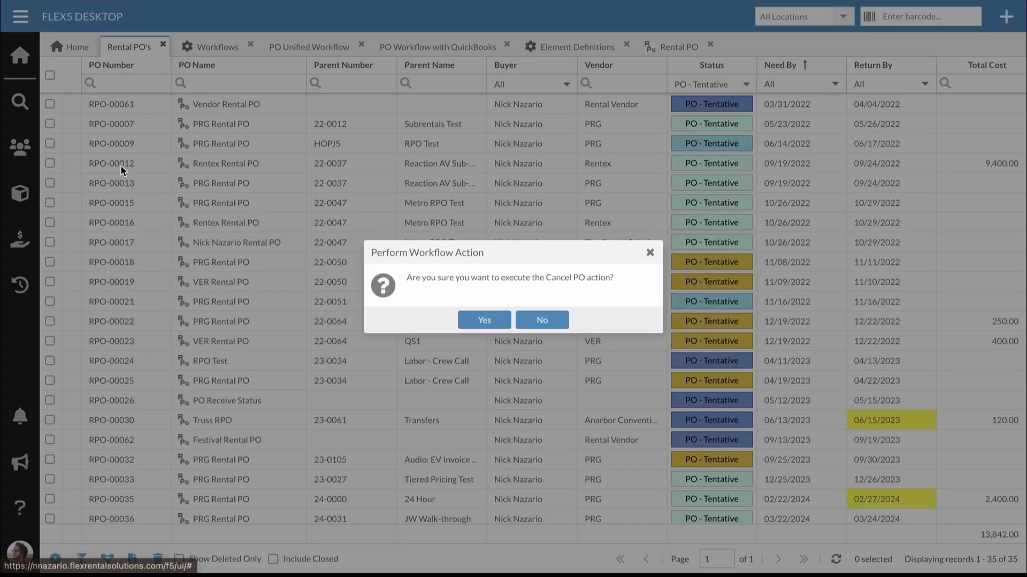
left_click(484, 319)
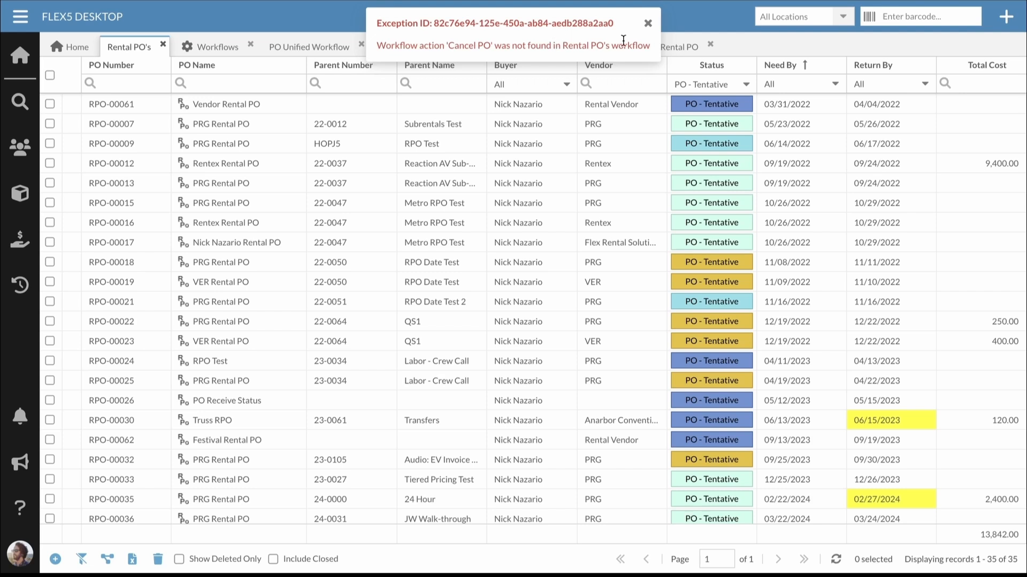
left_click(649, 25)
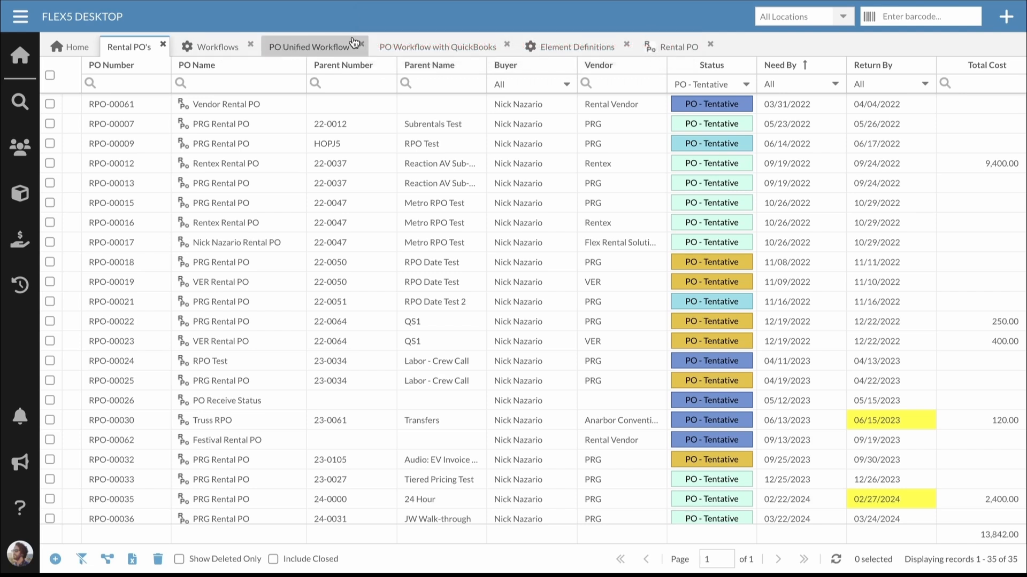
Step: Set the Rental PO element definition's workflow to PO Unified Workflow
left_click(661, 48)
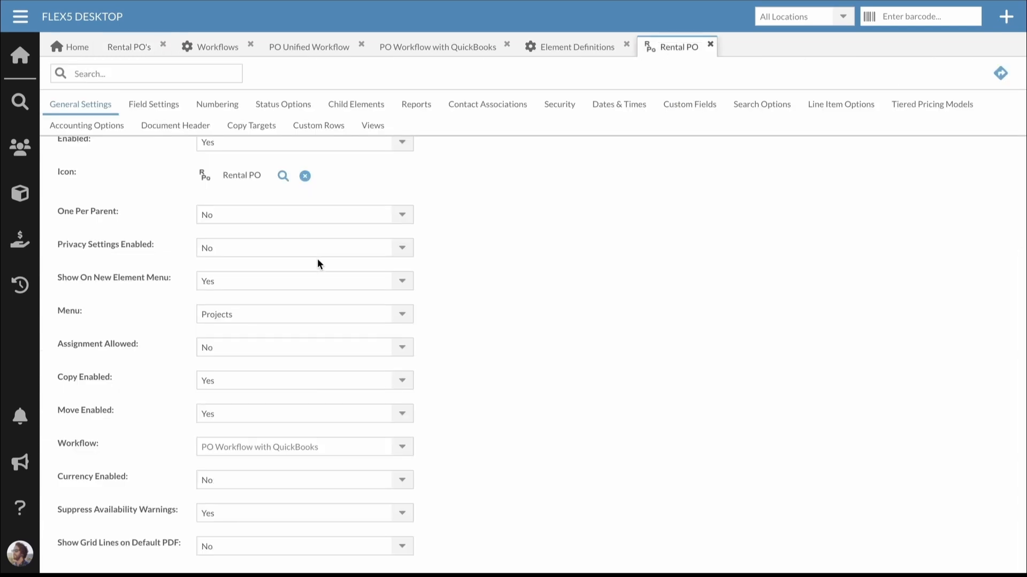
left_click(249, 444)
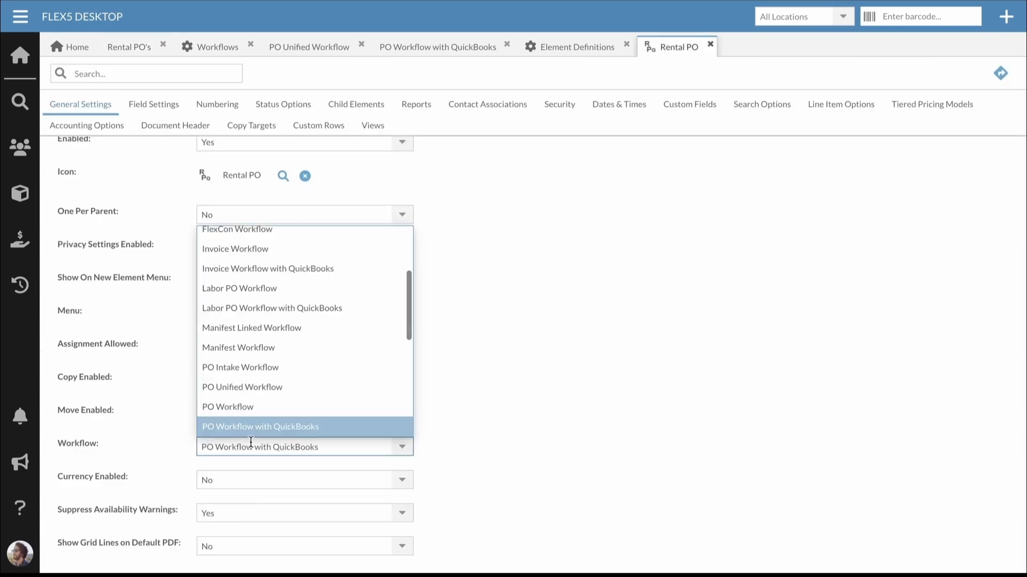
left_click(273, 389)
Step: Run the Cancel PO action on the PRG Rental PO belonging to Subrentals Test in the Rental PO's list
left_click(131, 47)
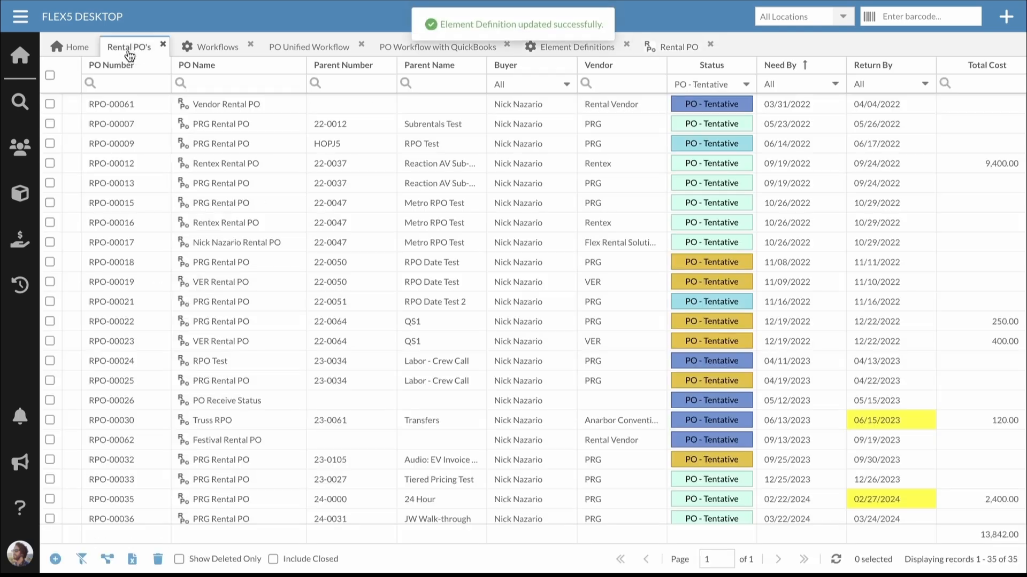
left_click(73, 130)
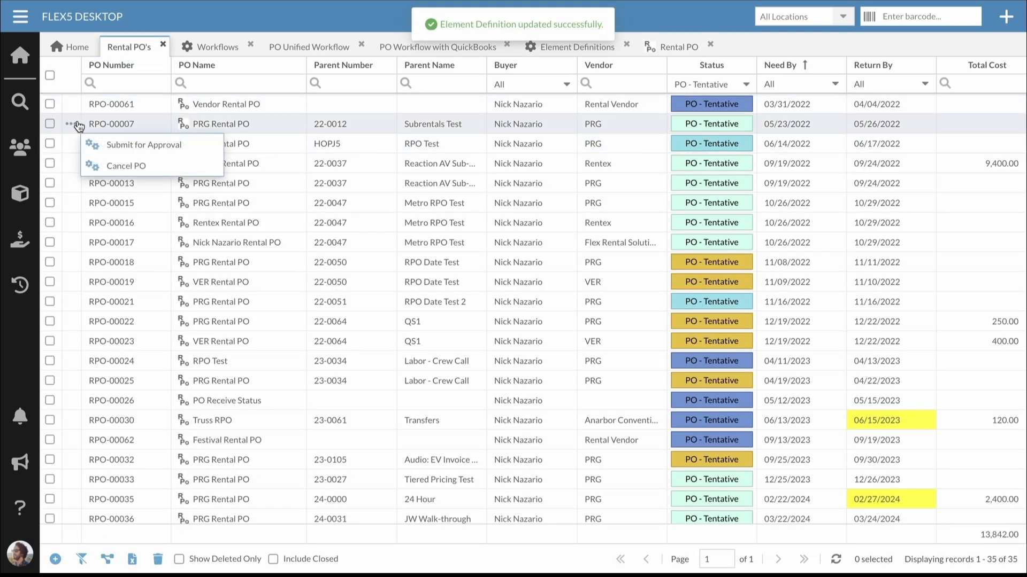
left_click(136, 165)
left_click(483, 317)
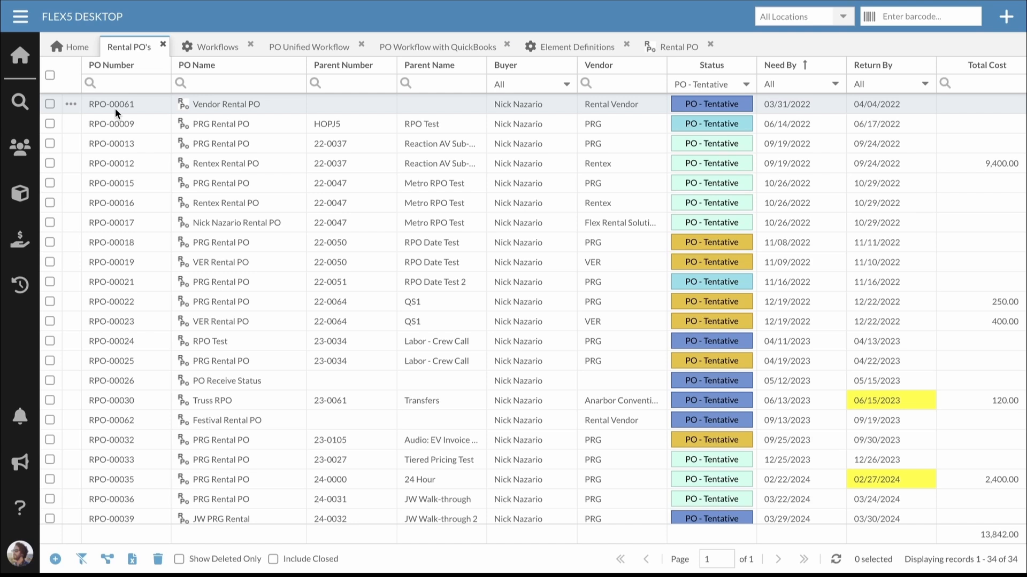
Step: Examine row by row which workflow actions the remaining tentative rental POs offer, from Vendor Rental PO down to the Audio: EV Invoice PO
left_click(72, 104)
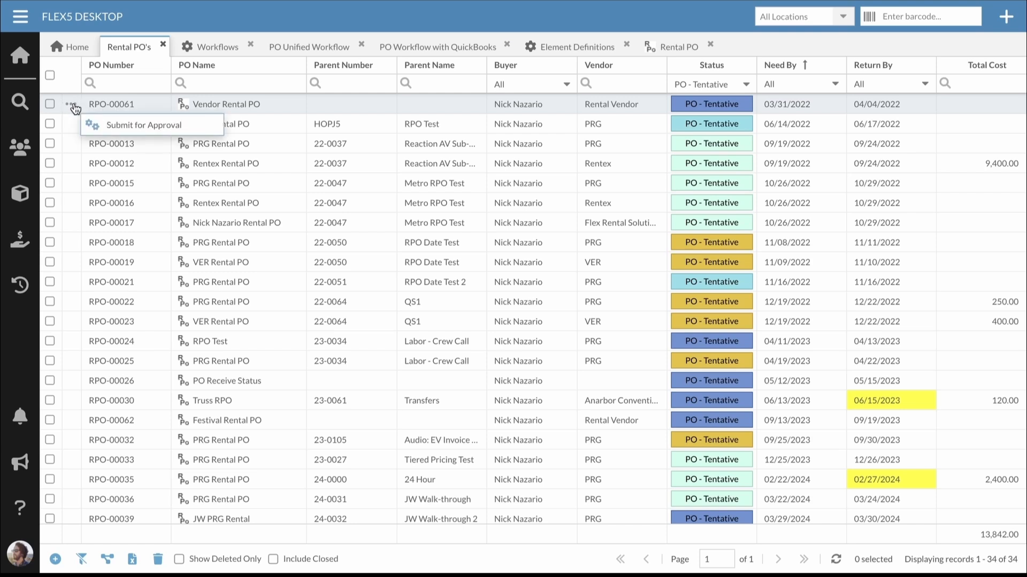
left_click(73, 125)
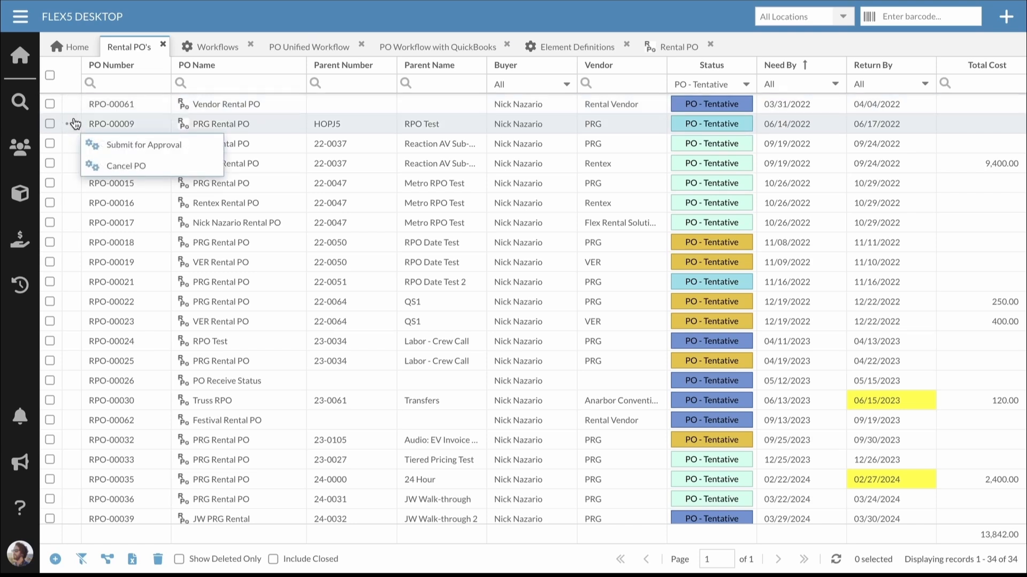
left_click(73, 144)
left_click(71, 164)
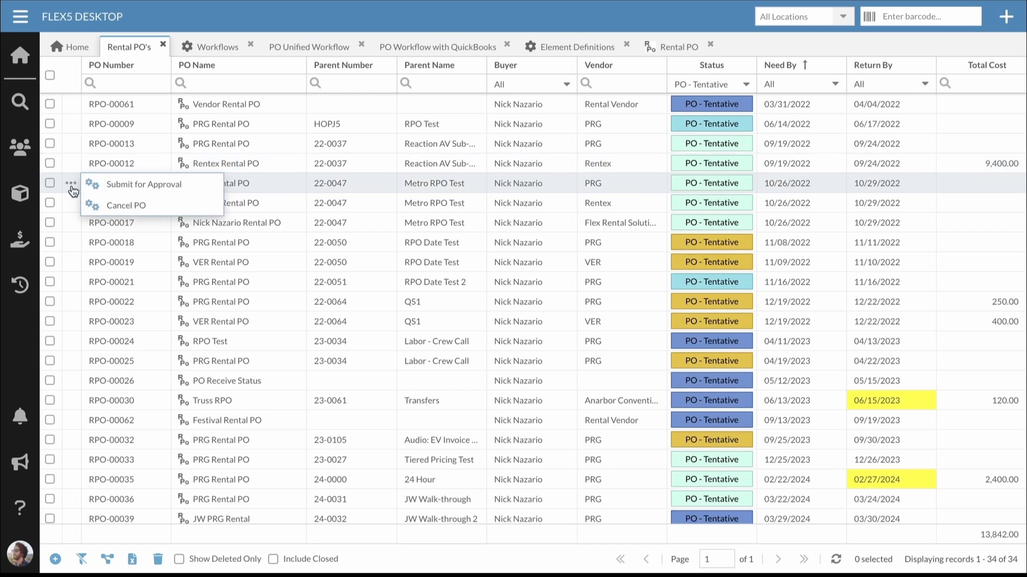
left_click(72, 183)
left_click(72, 205)
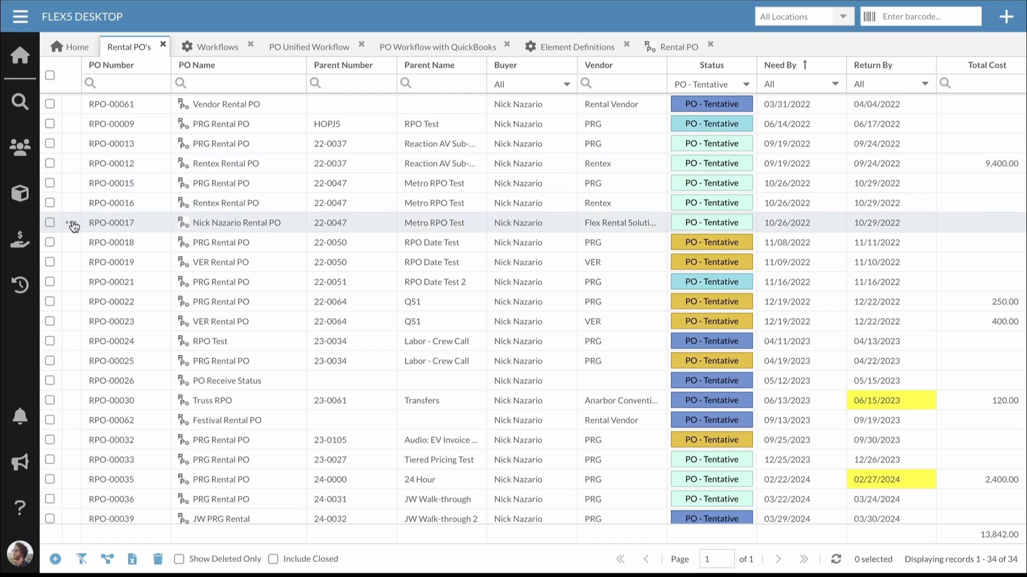
left_click(72, 223)
left_click(72, 243)
left_click(72, 262)
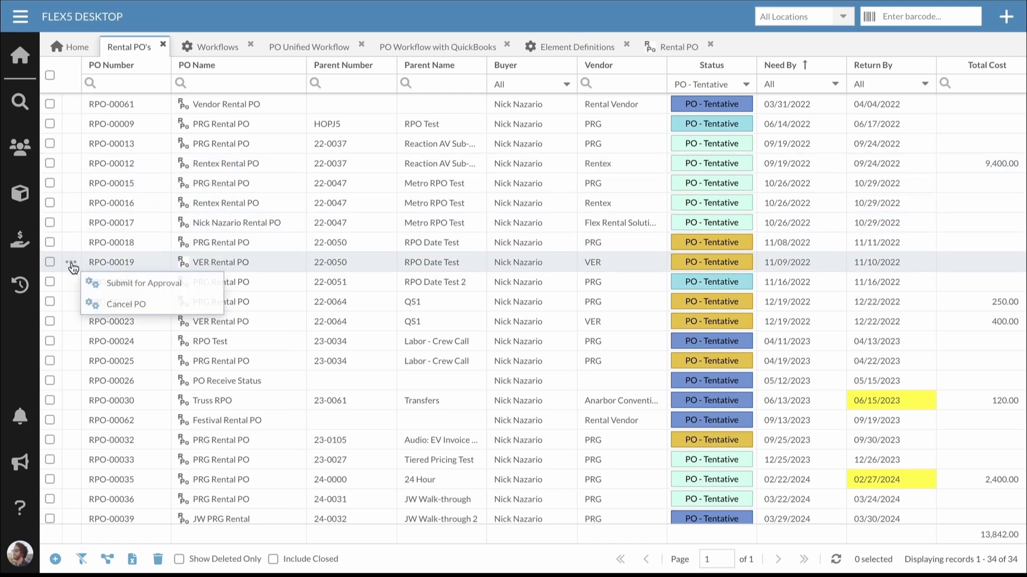
left_click(72, 282)
left_click(72, 302)
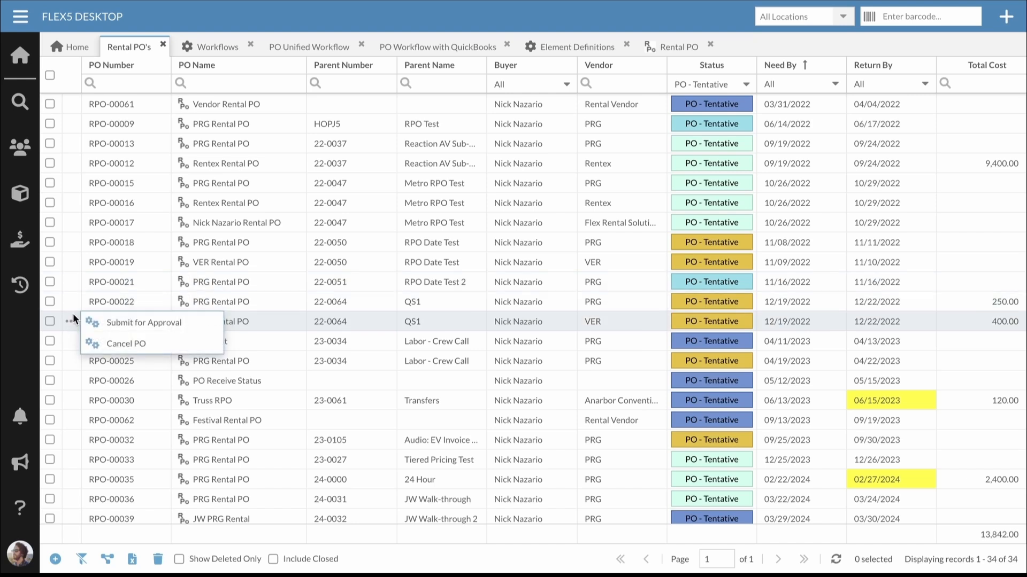
left_click(71, 321)
left_click(72, 342)
left_click(71, 361)
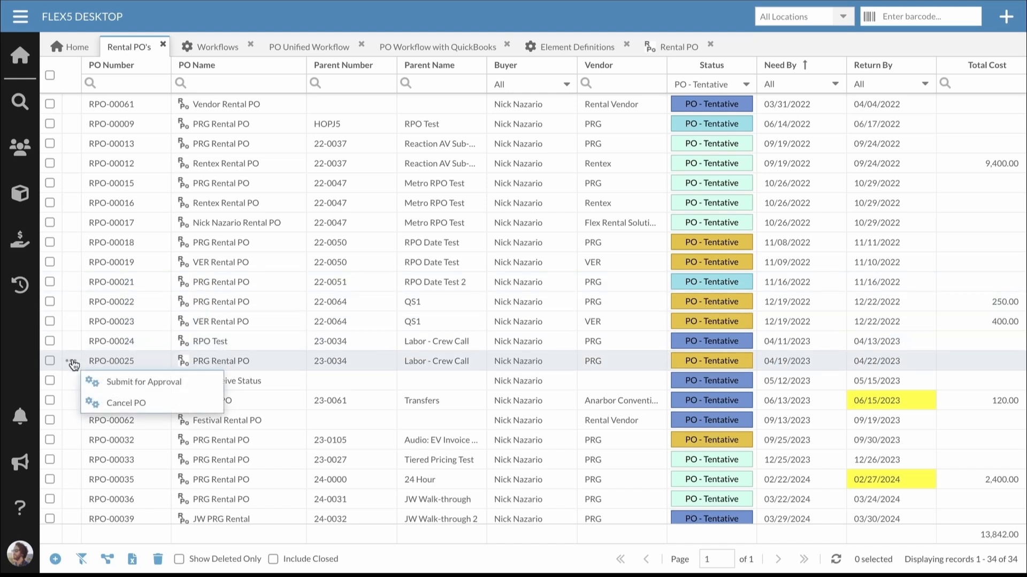
left_click(72, 381)
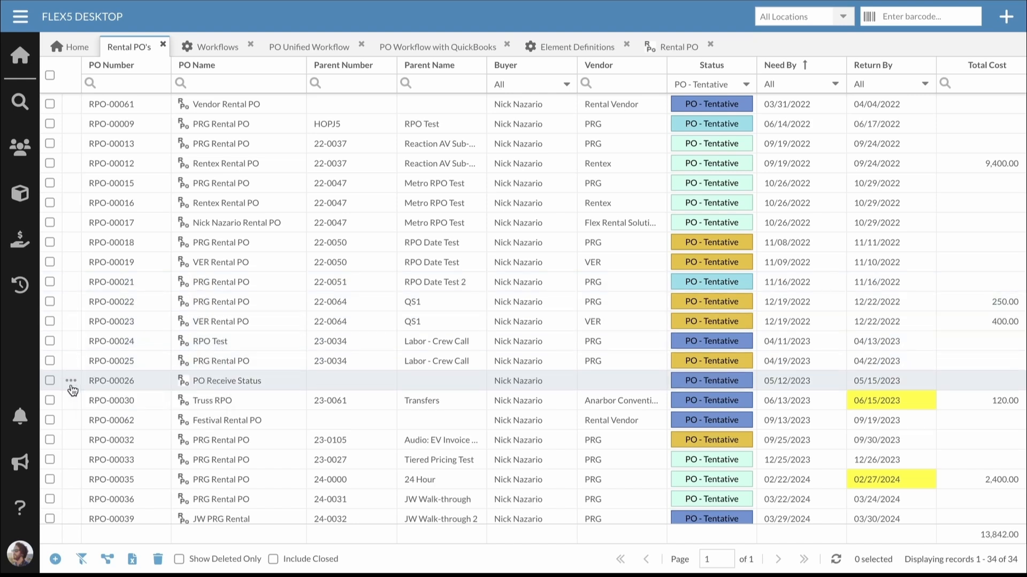
left_click(72, 401)
left_click(72, 420)
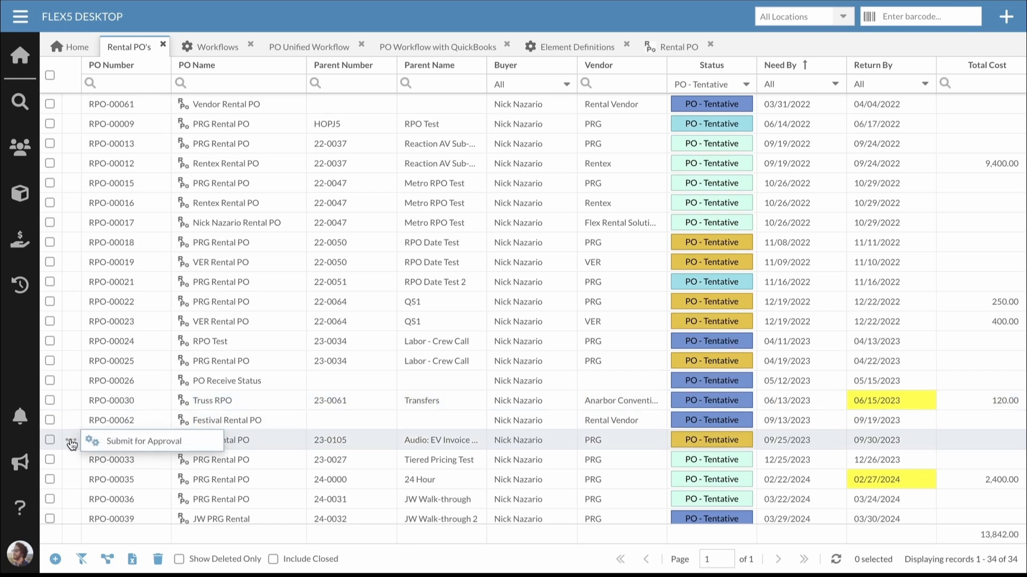
left_click(72, 441)
left_click(71, 421)
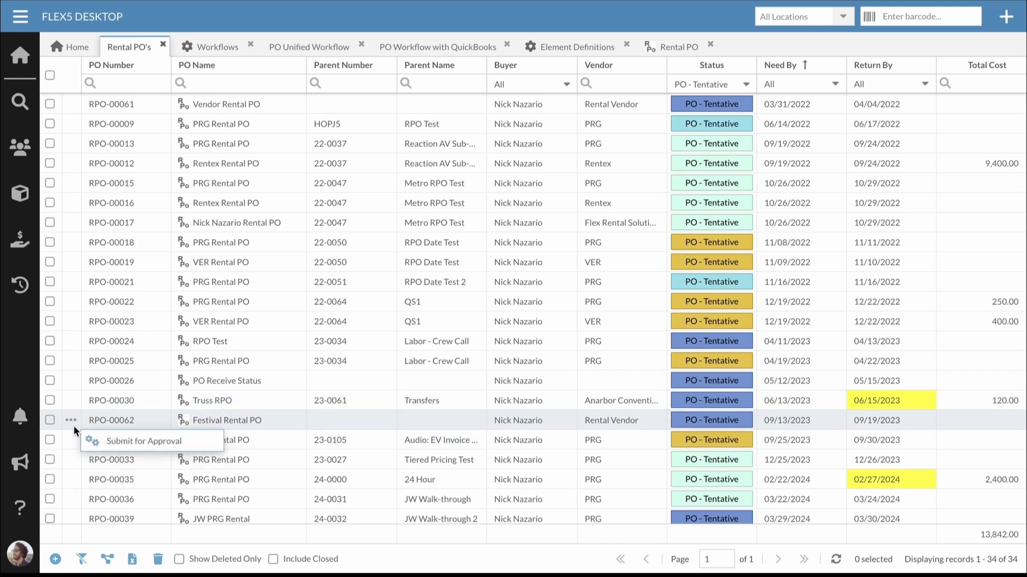